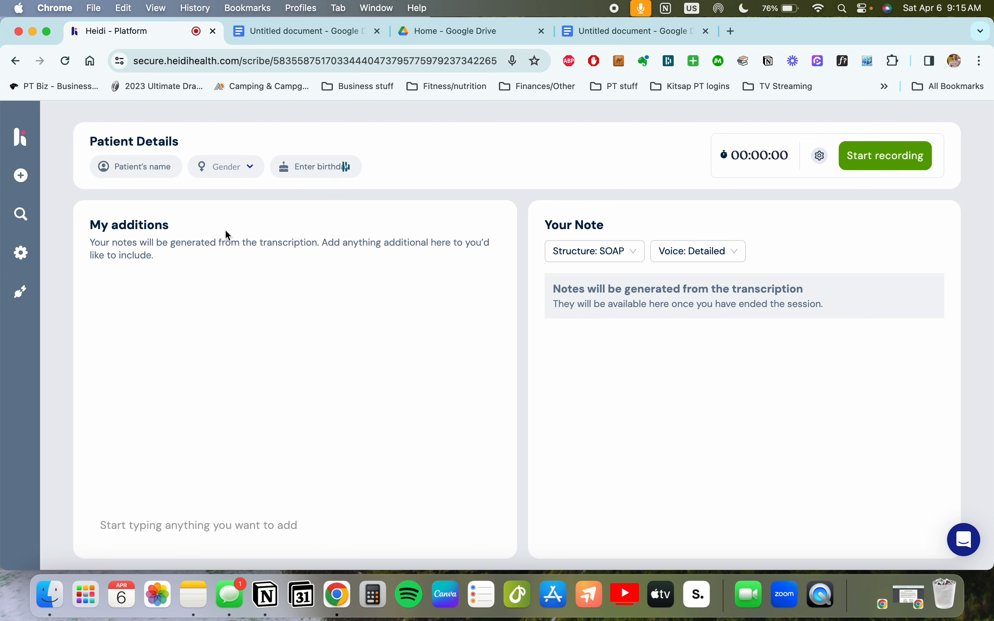
Enter the patient's full name in the patient details and set the gender to Female
click(157, 170)
text(Jane Smith)
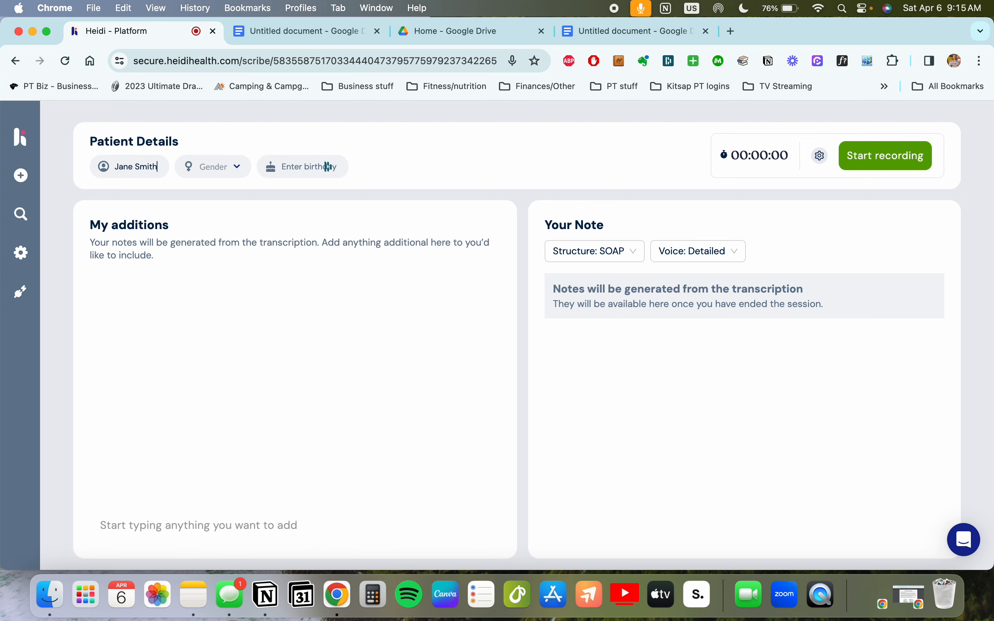
click(228, 167)
click(231, 196)
Choose SOAP as the note structure and check the available voice options without changing the voice
click(633, 258)
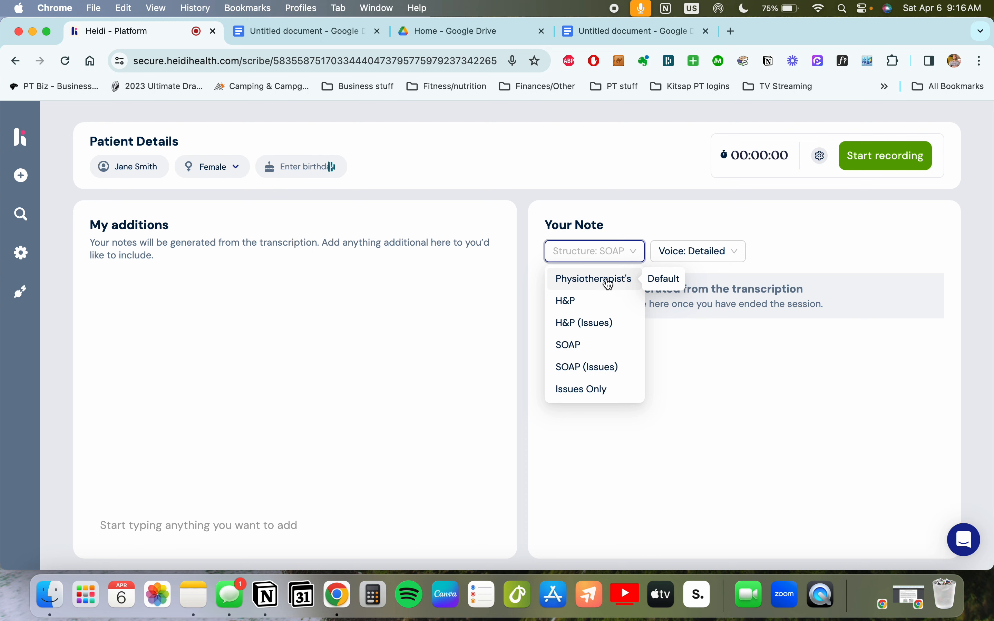
click(594, 347)
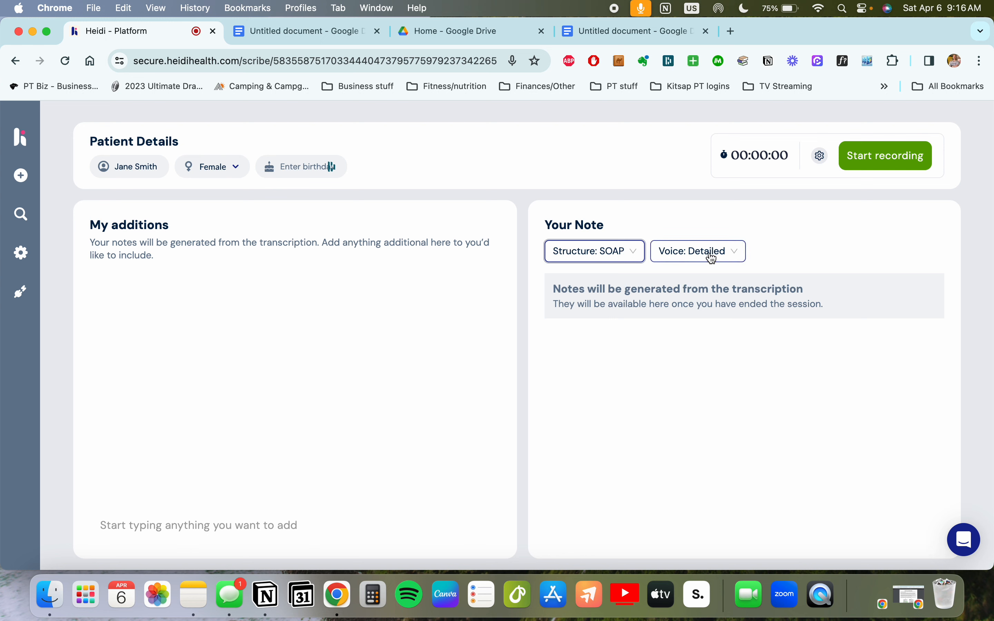
click(731, 251)
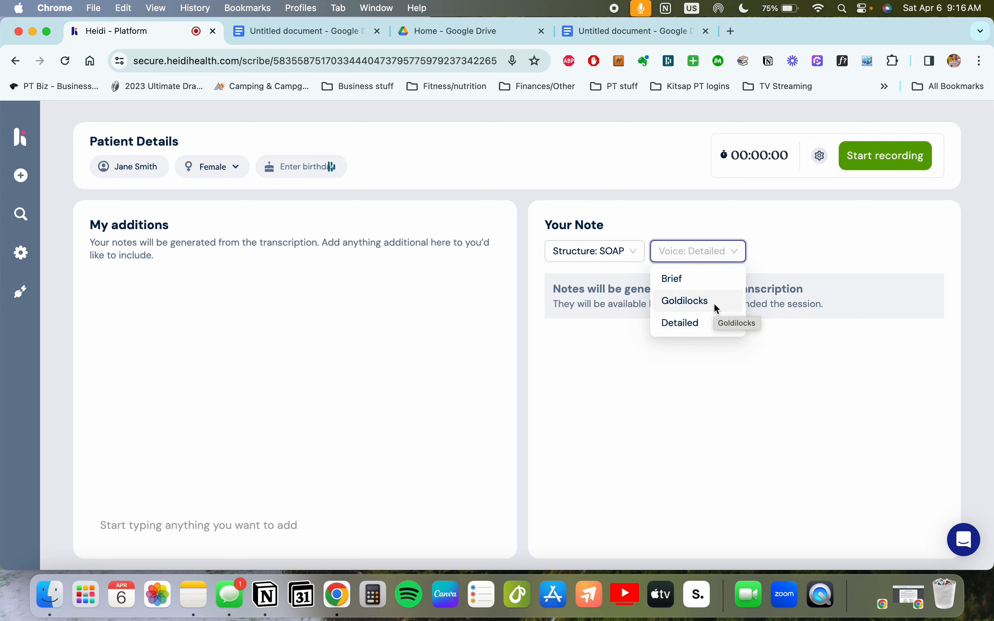
click(723, 225)
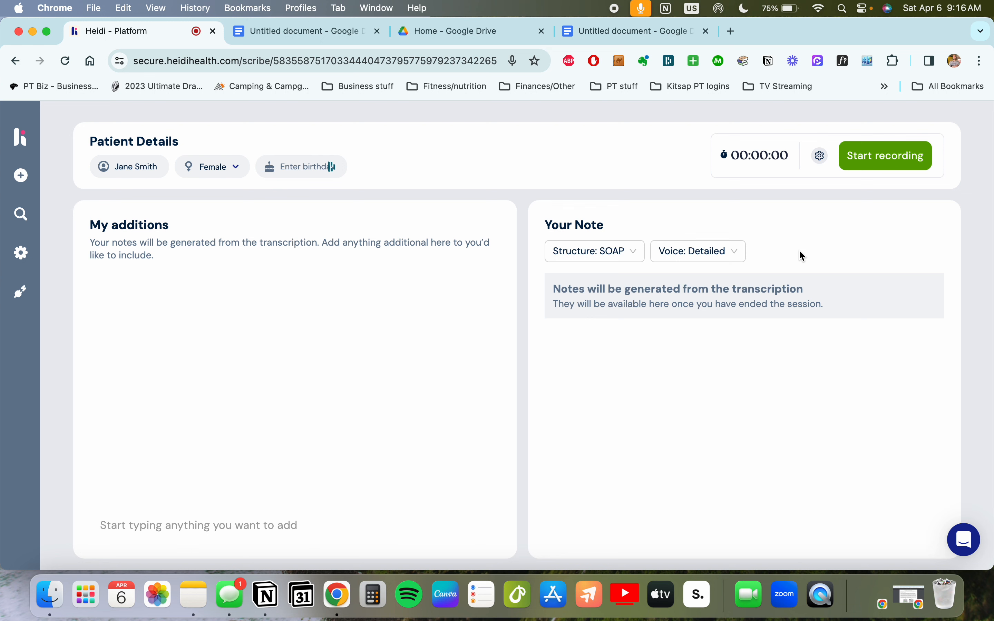
Close the Google Drive page and start recording the patient session
click(543, 31)
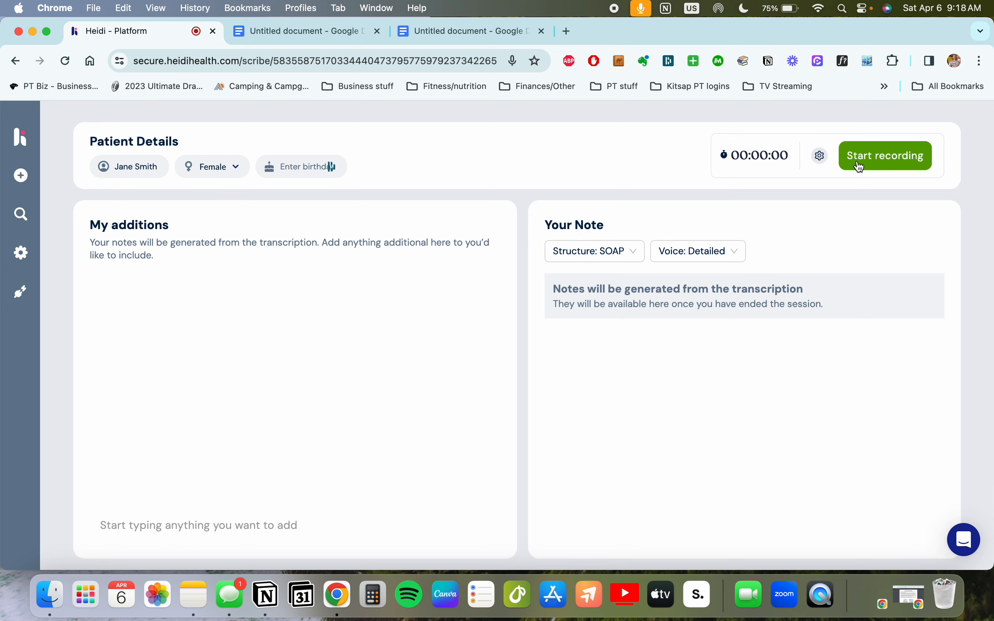
click(860, 166)
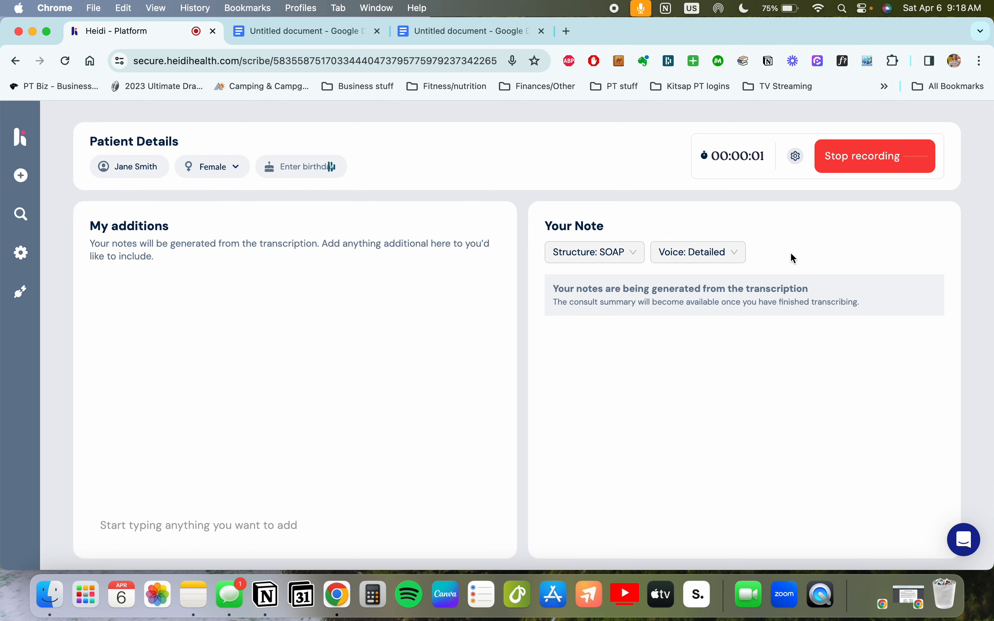
Switch to the sample patient case in Google Docs and read the interview on shoulder pain onset, symptoms, medical history and imaging
click(327, 34)
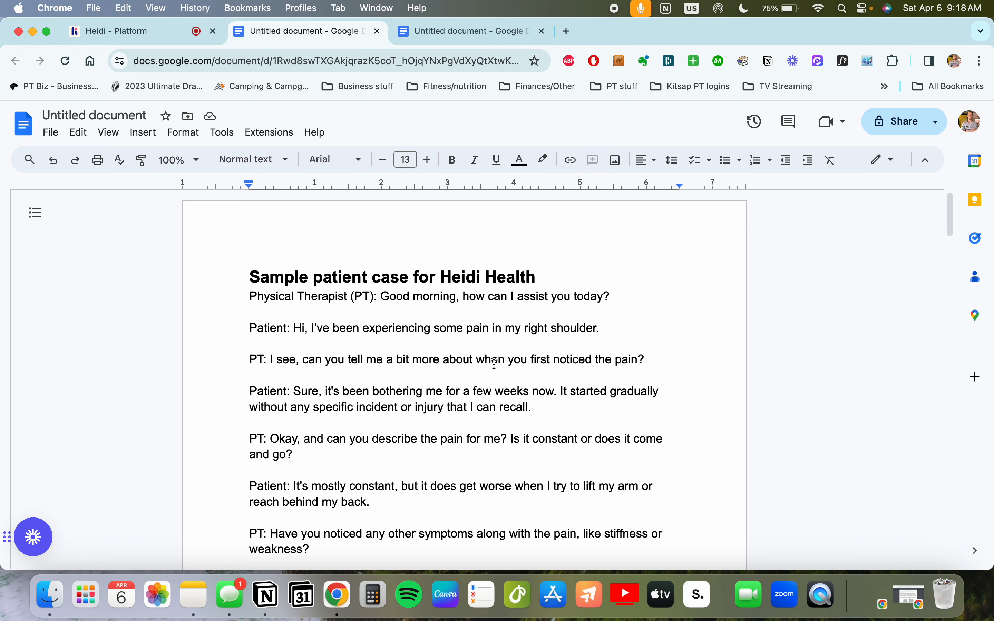
scroll(495, 364, down, 5)
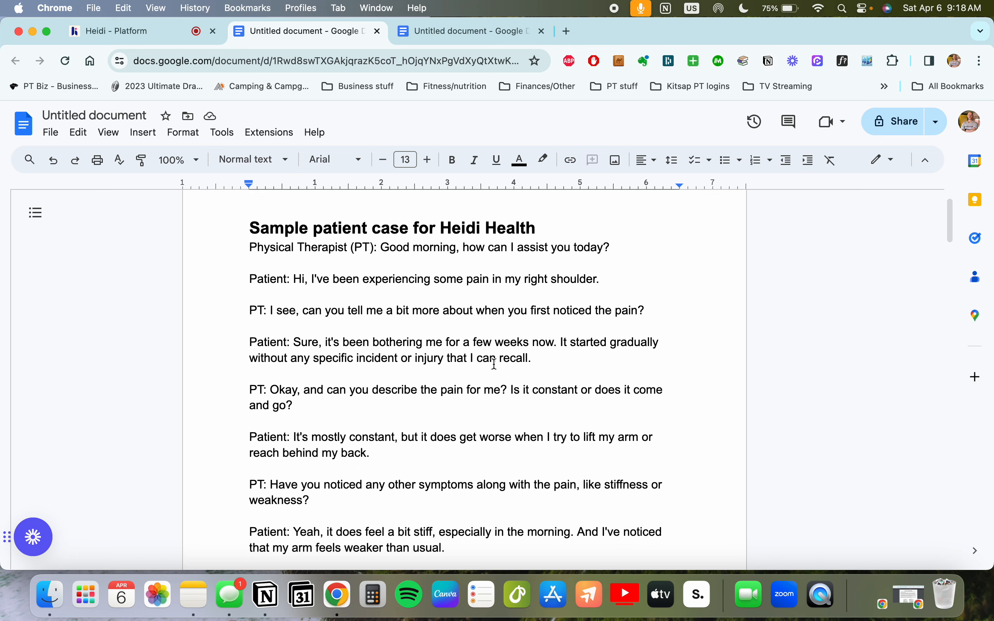
scroll(495, 364, down, 1)
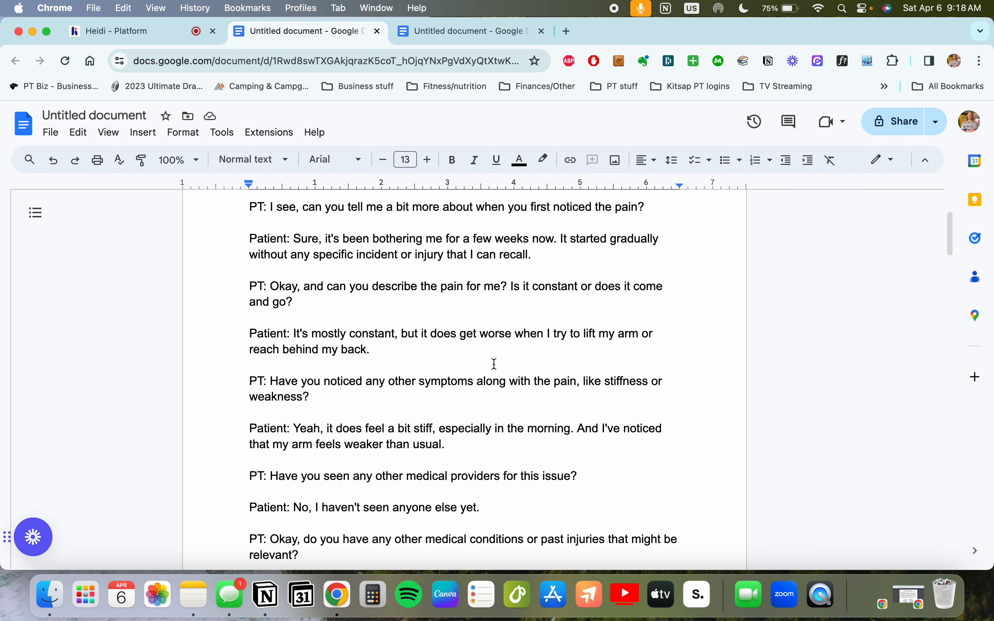
scroll(495, 363, down, 1)
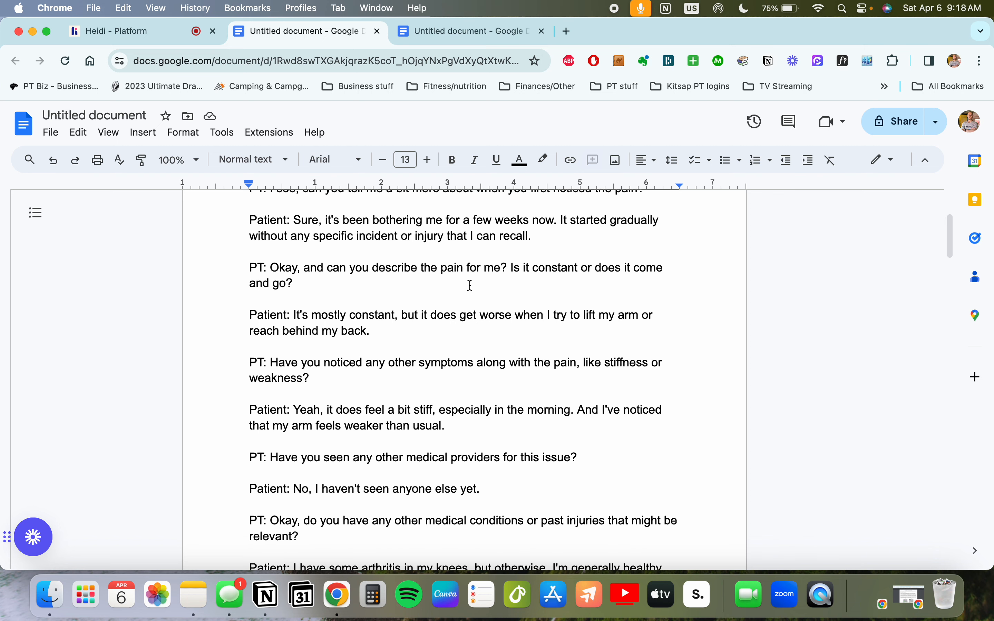
scroll(471, 285, down, 3)
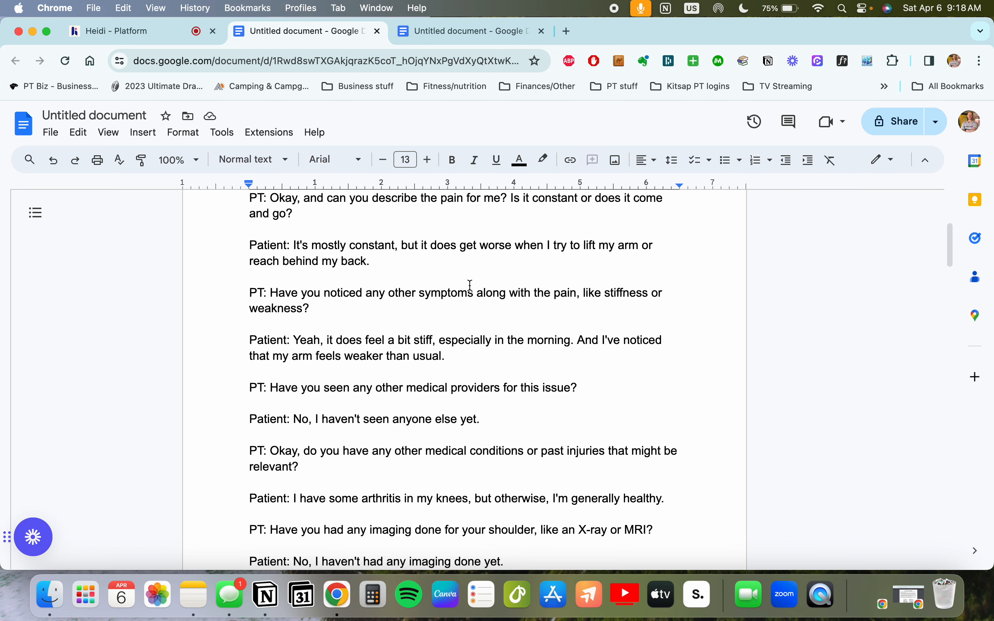
scroll(471, 284, down, 3)
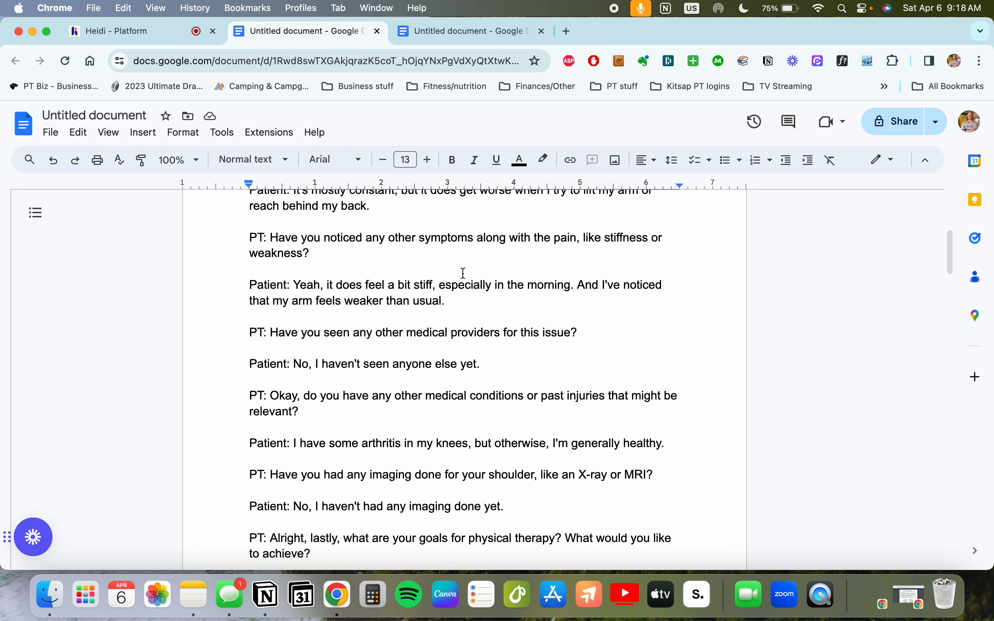
scroll(464, 273, down, 4)
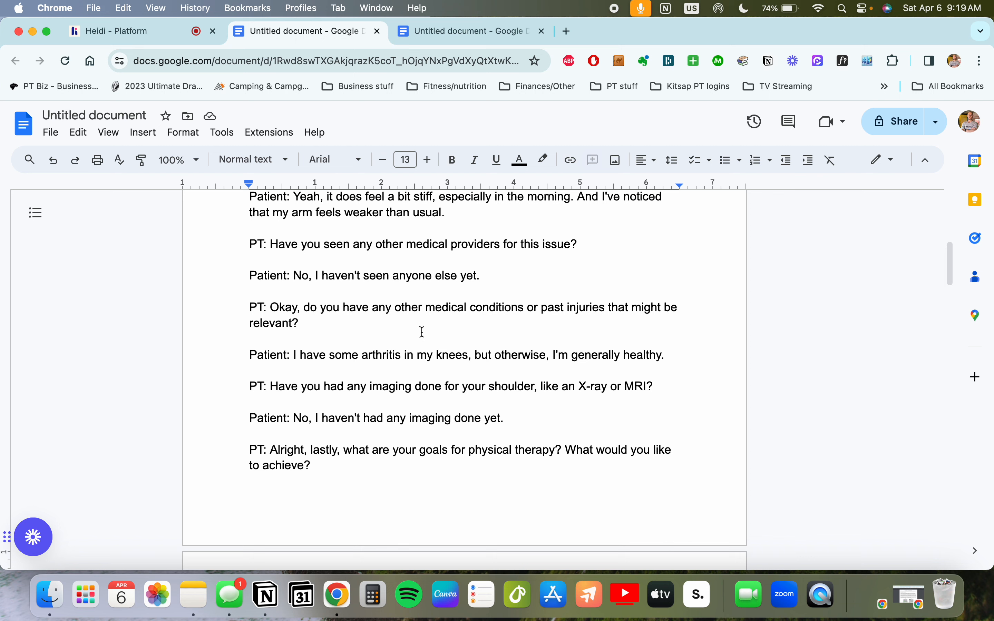
scroll(423, 332, down, 3)
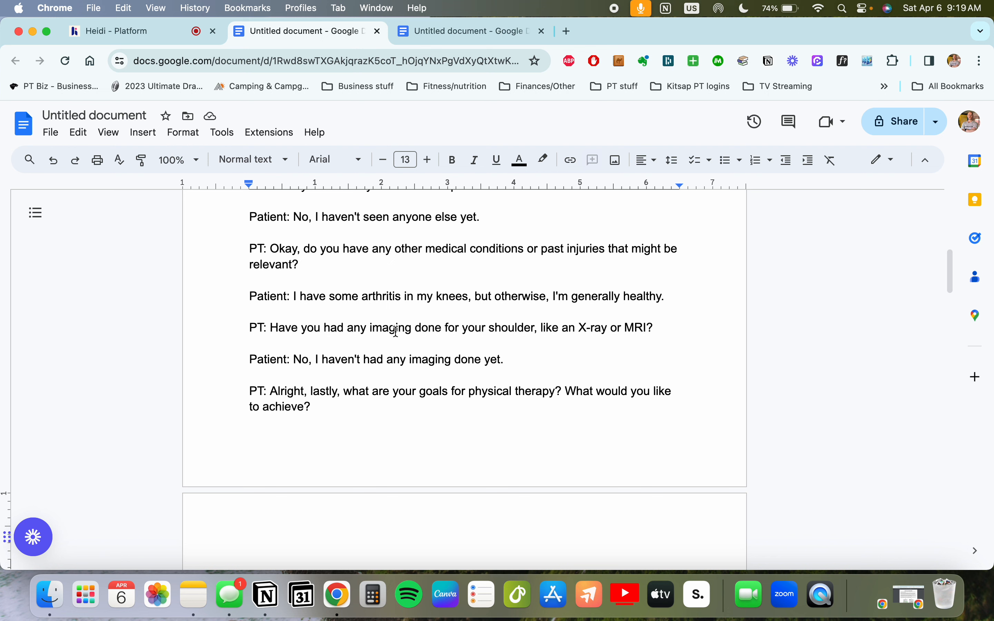
scroll(396, 331, down, 5)
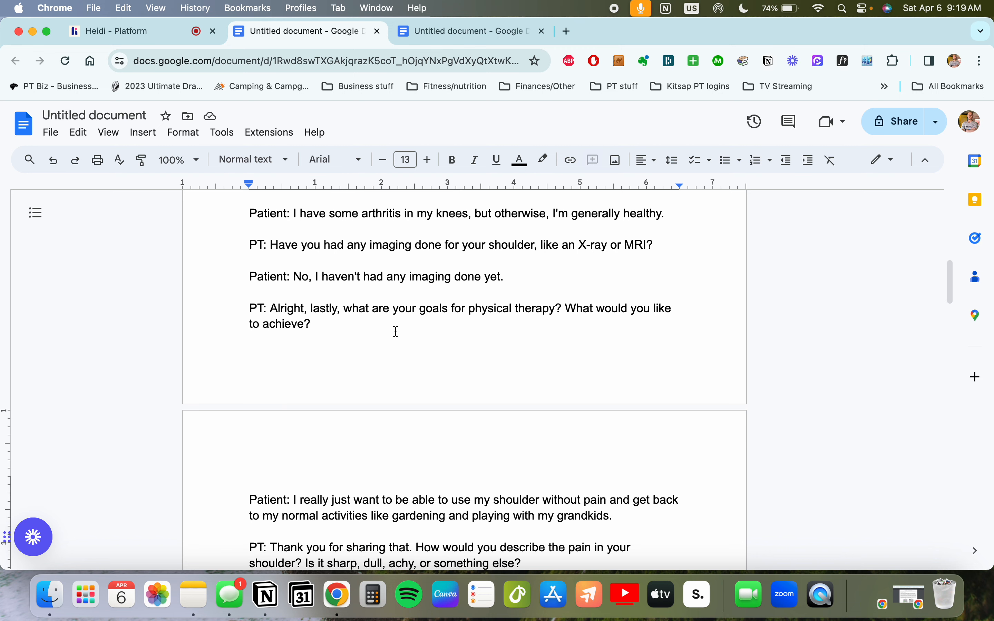
scroll(396, 332, down, 2)
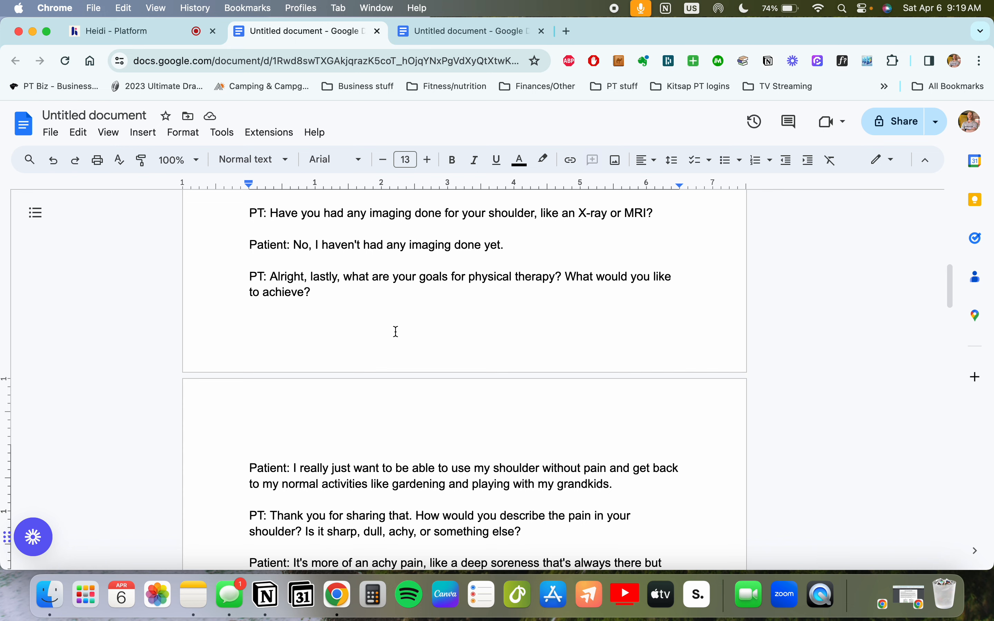
Read the part of the sample case on therapy goals, pain description, pain levels and the neck check
scroll(396, 332, down, 10)
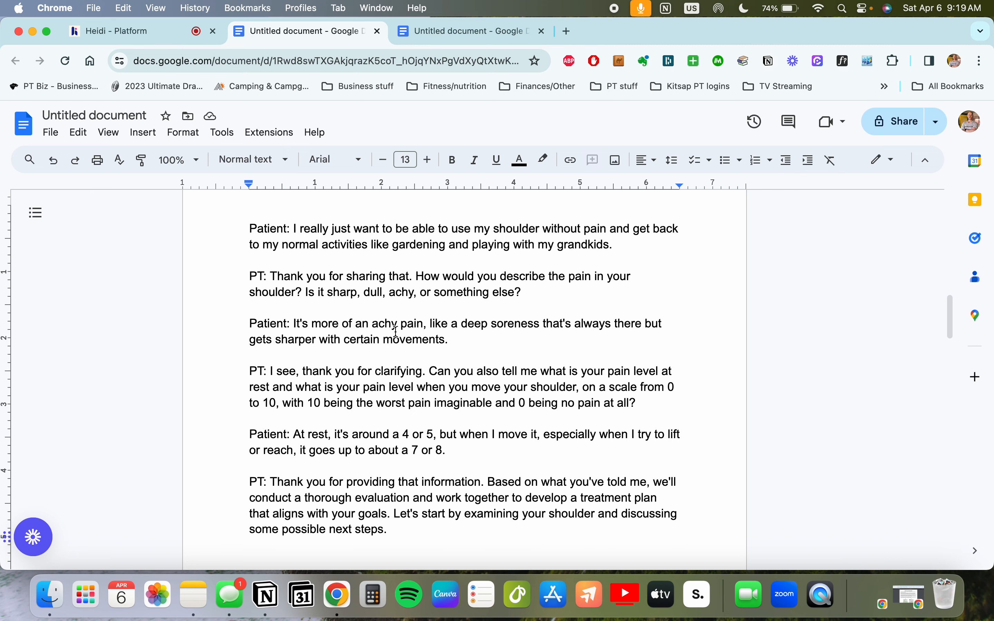
scroll(396, 331, down, 3)
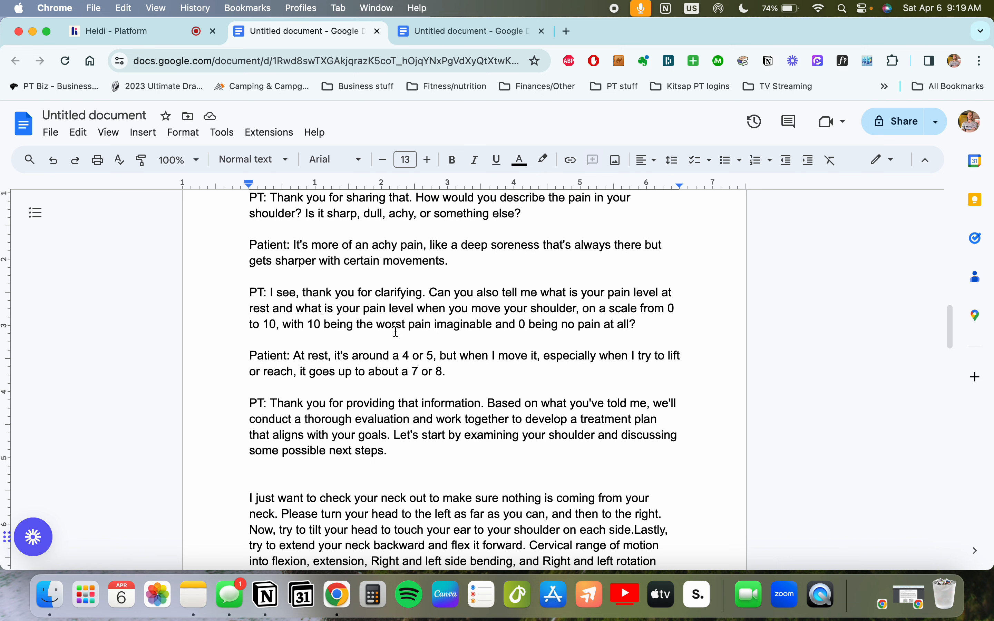
scroll(396, 331, down, 2)
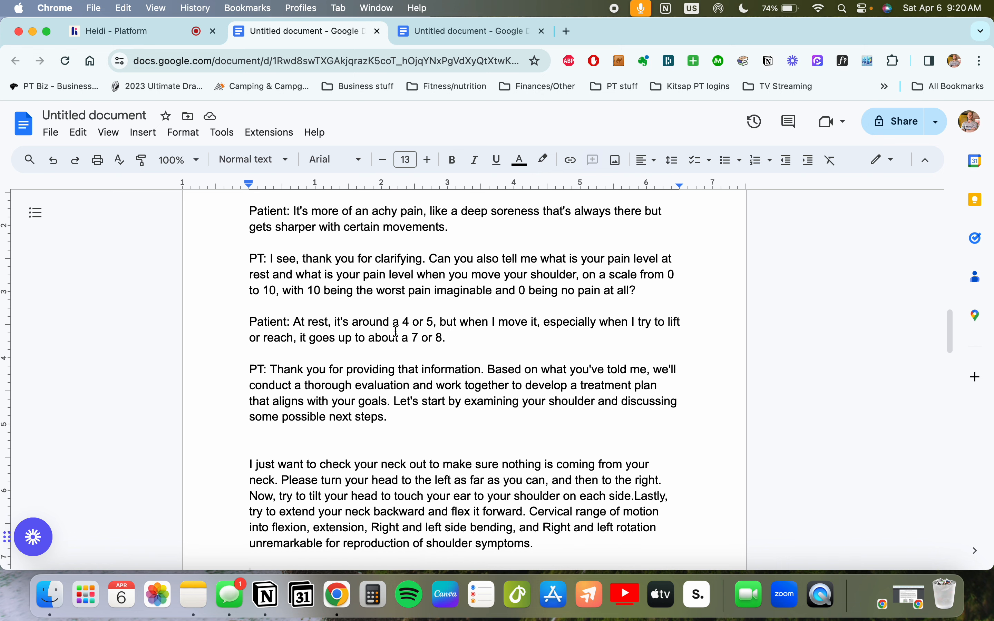
scroll(396, 331, down, 2)
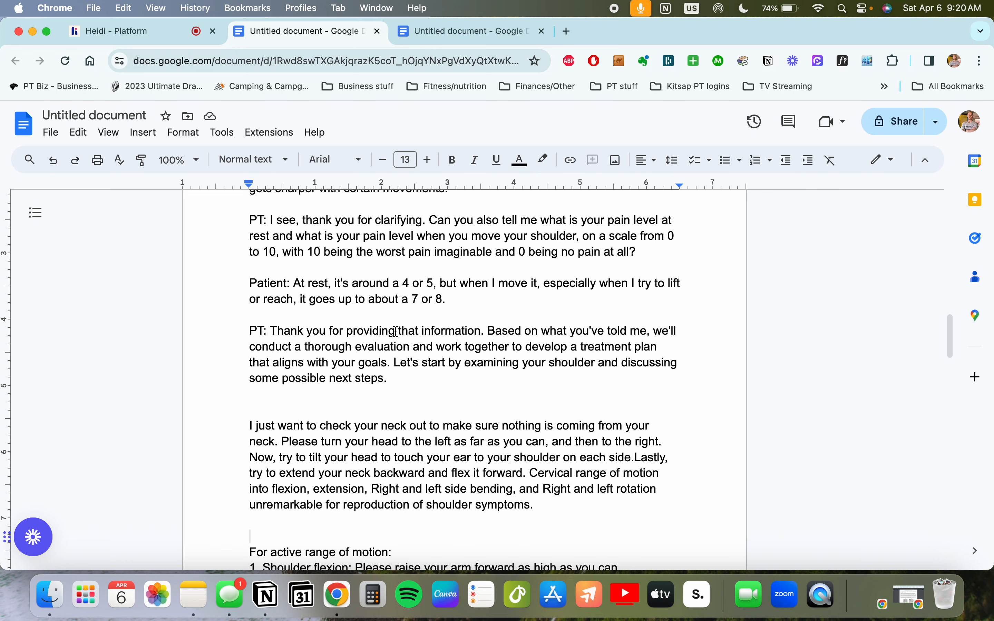
scroll(395, 331, down, 1)
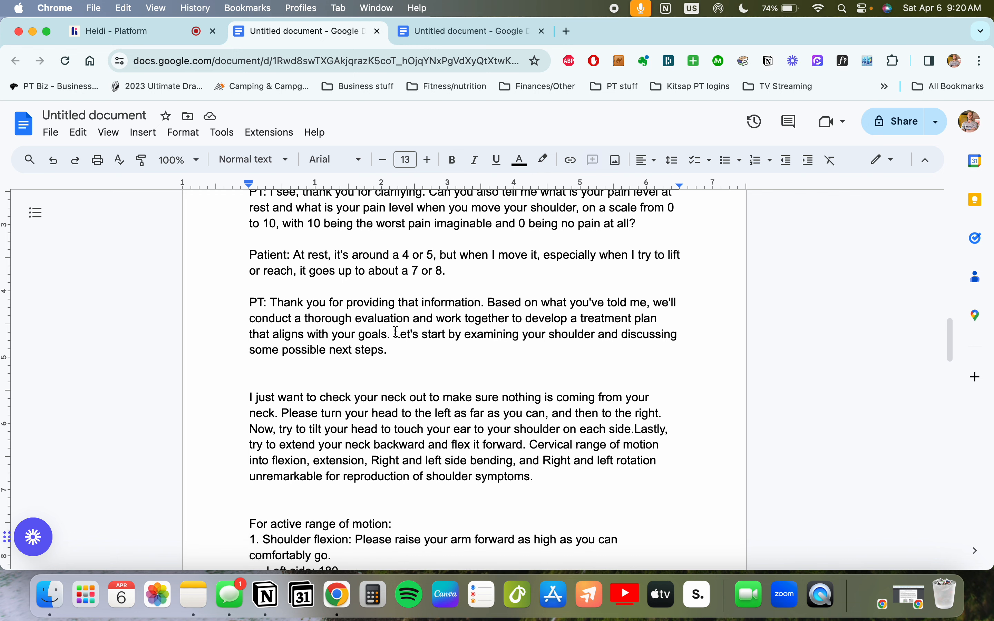
scroll(395, 331, down, 2)
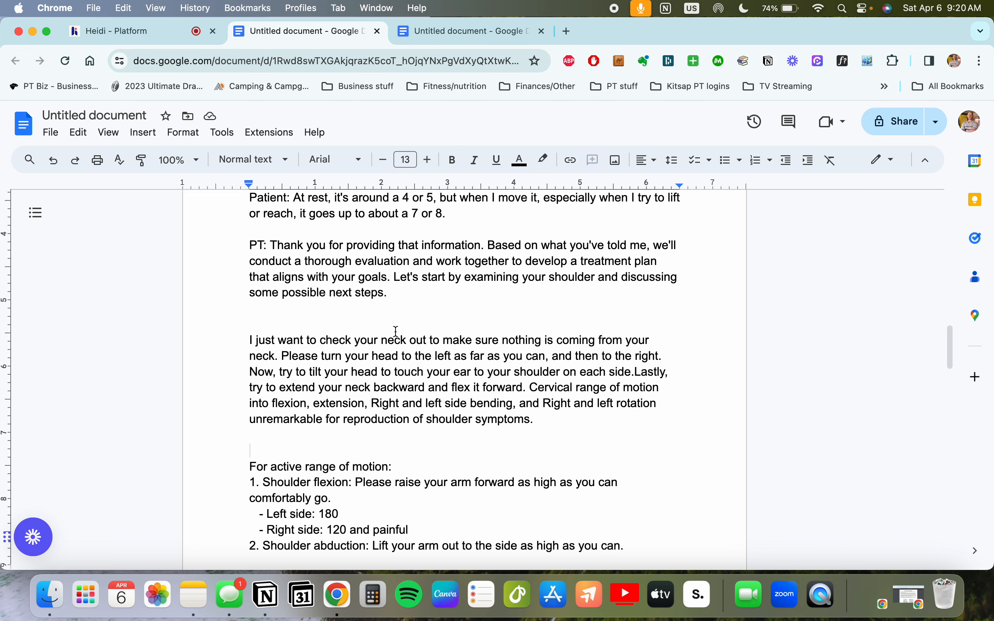
Read the sample case's active range of motion findings for shoulder flexion, abduction and external rotation on both sides
scroll(397, 332, down, 3)
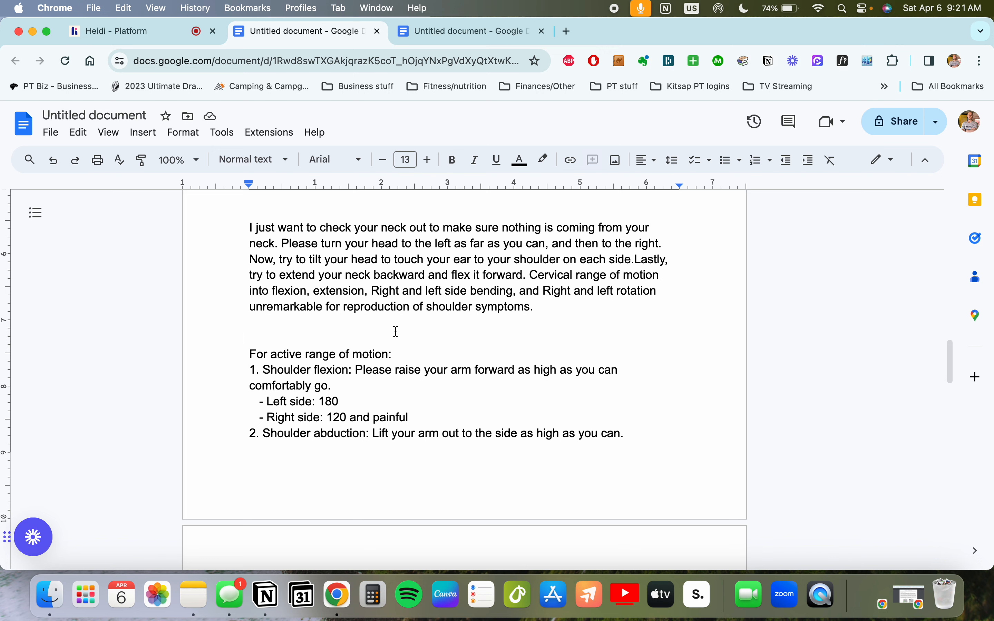
scroll(396, 332, down, 3)
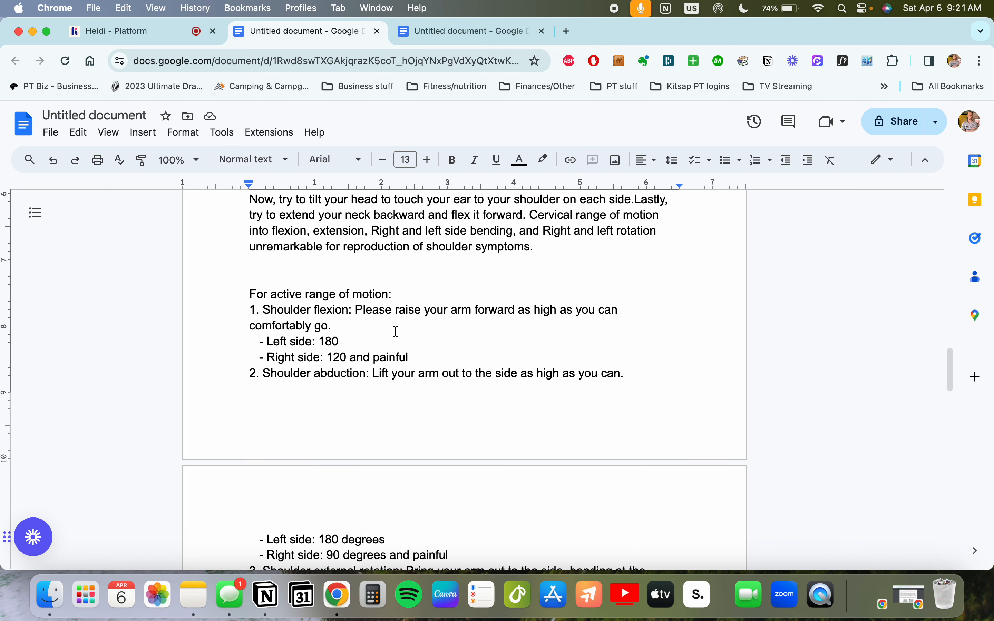
scroll(397, 331, down, 1)
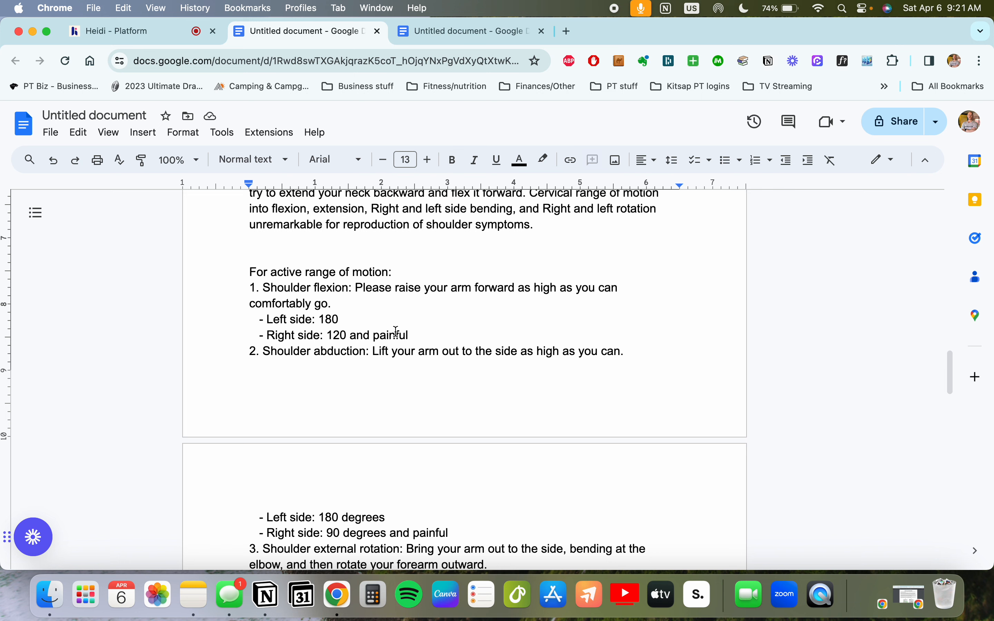
scroll(396, 332, down, 3)
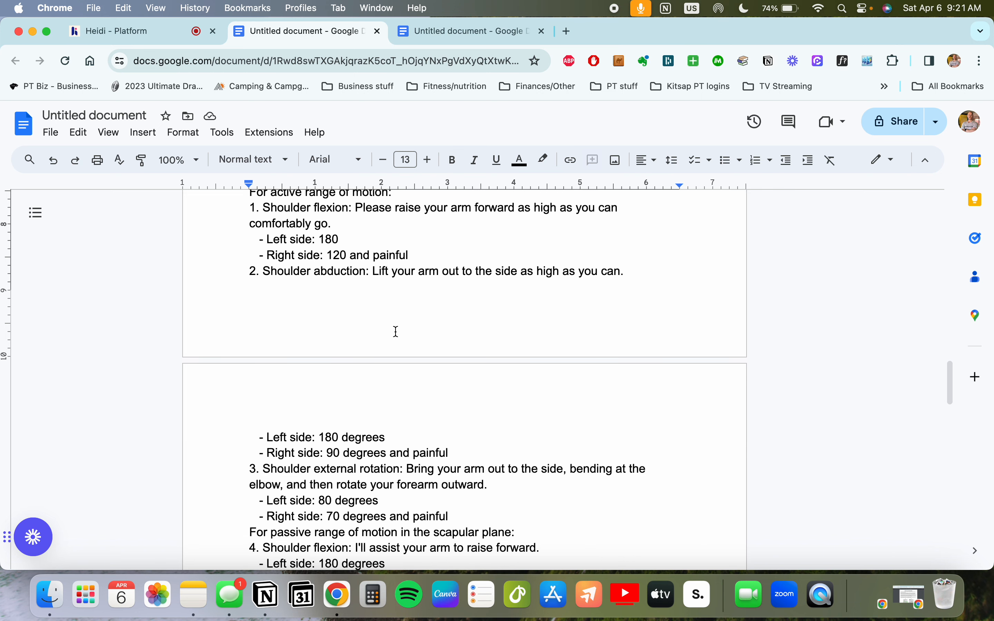
scroll(397, 332, down, 2)
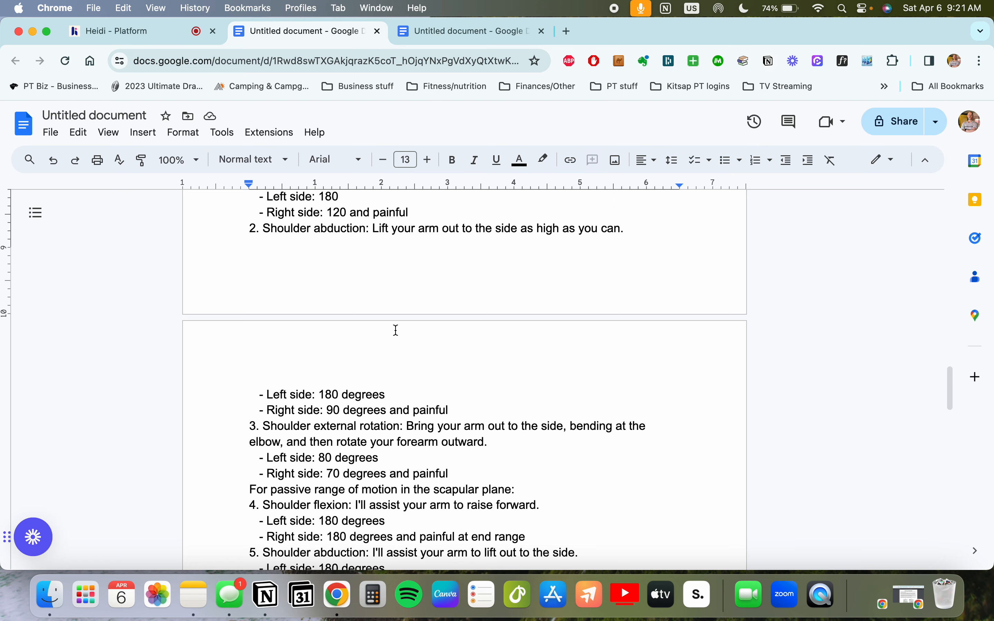
scroll(396, 330, down, 3)
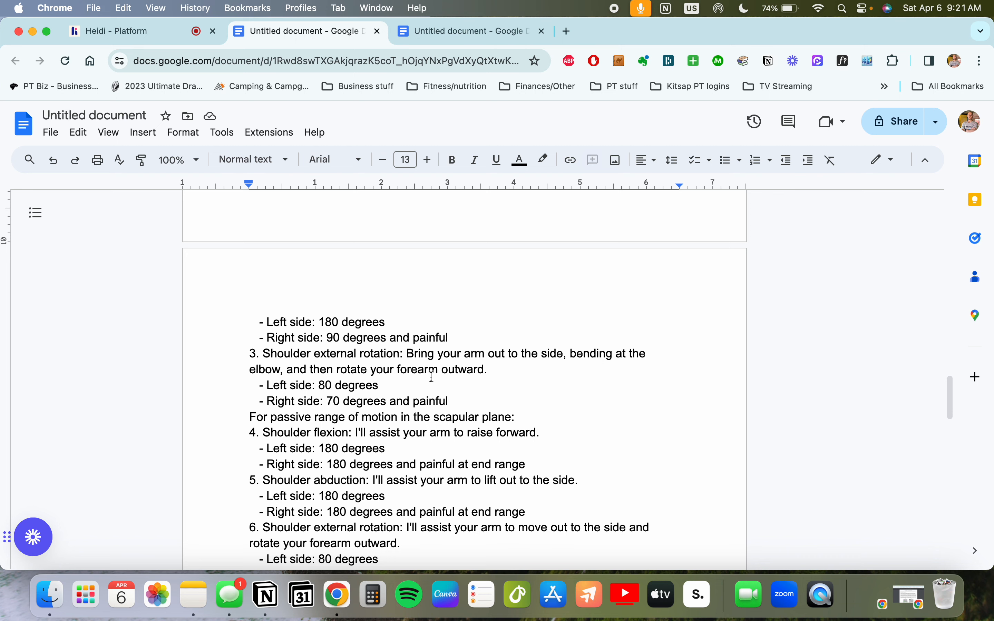
Read the passive range of motion findings in the scapular plane and at 90 degrees of abduction
scroll(431, 377, down, 3)
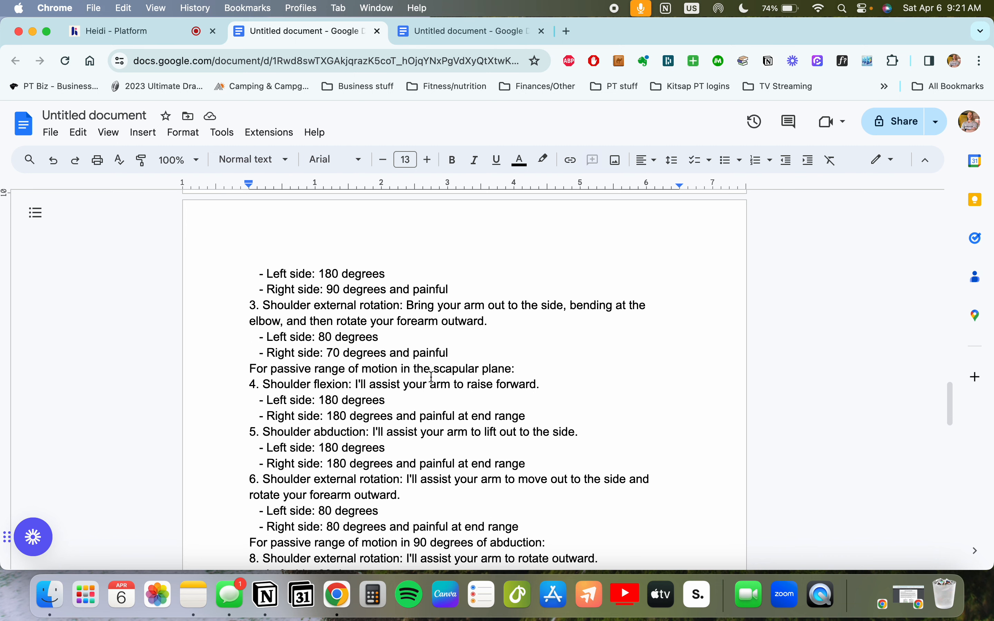
scroll(432, 377, down, 1)
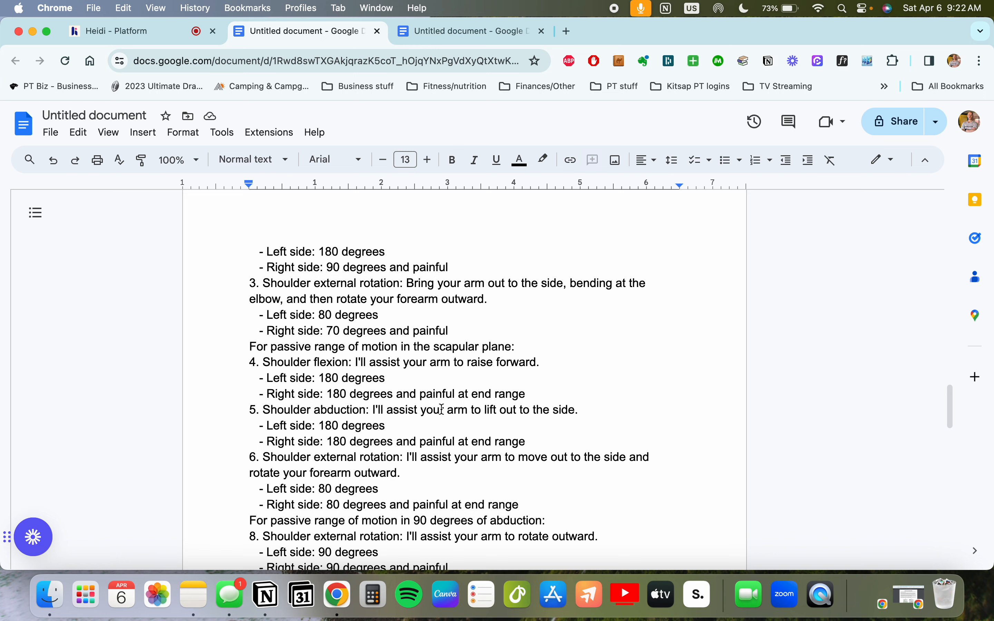
scroll(442, 410, down, 1)
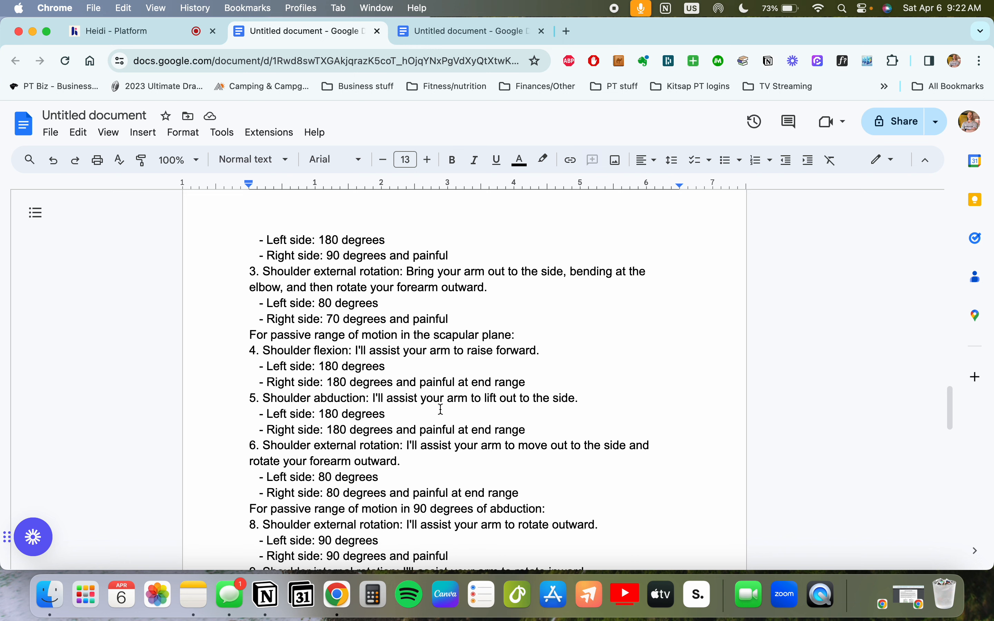
scroll(359, 386, down, 5)
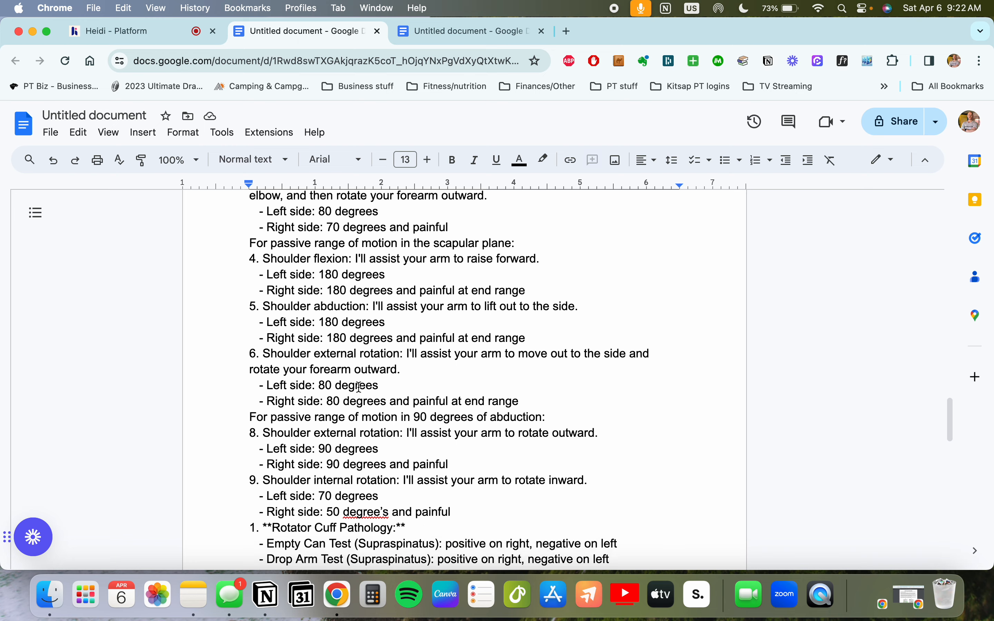
scroll(358, 387, down, 2)
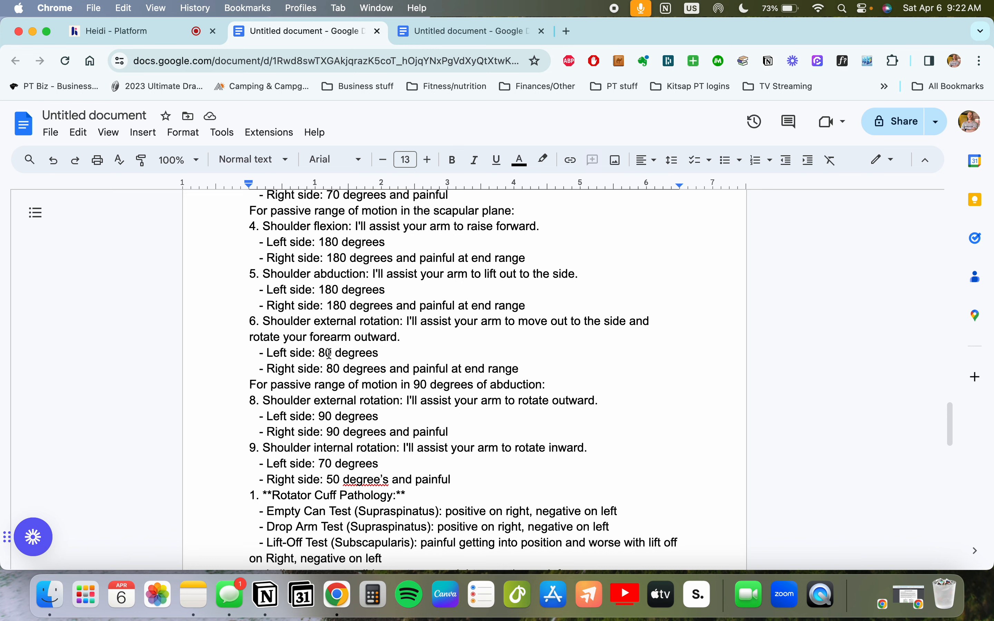
scroll(328, 354, down, 2)
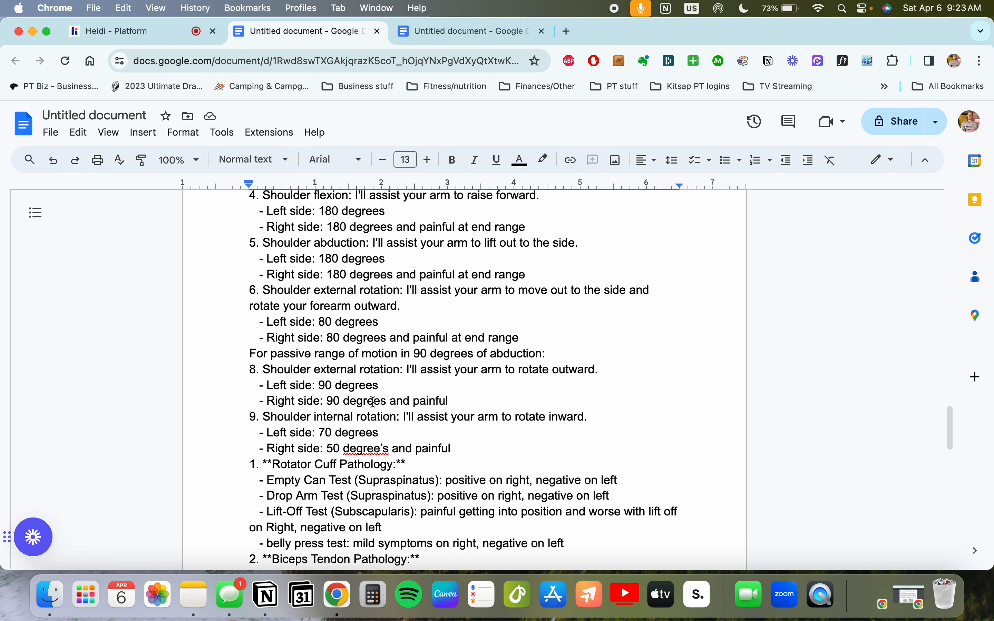
Read the rotator cuff, biceps tendon and labrum test findings and the resisted shoulder strength values
scroll(373, 402, down, 5)
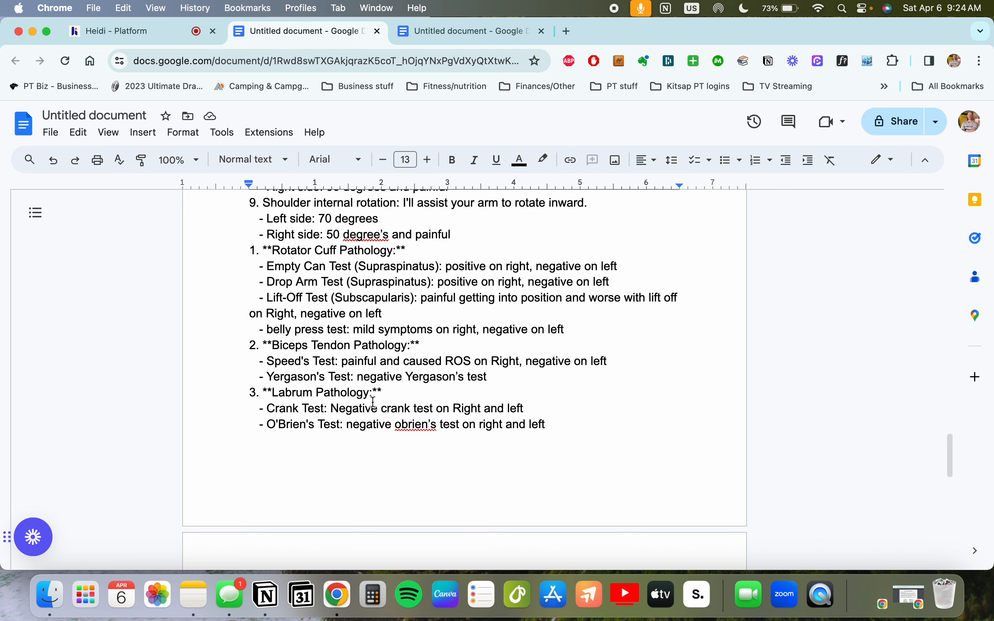
scroll(374, 402, down, 2)
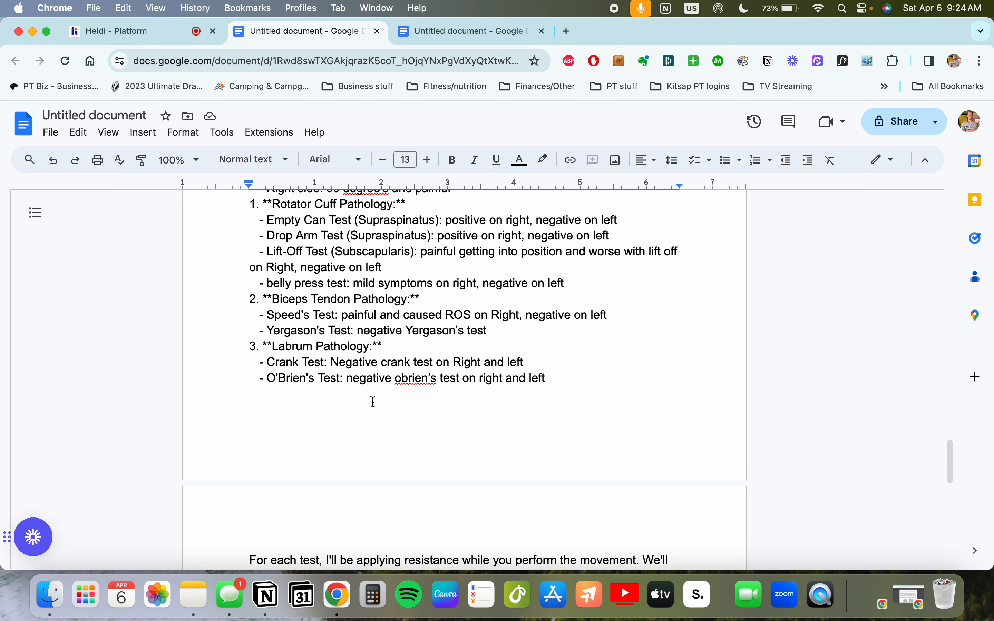
scroll(374, 402, down, 3)
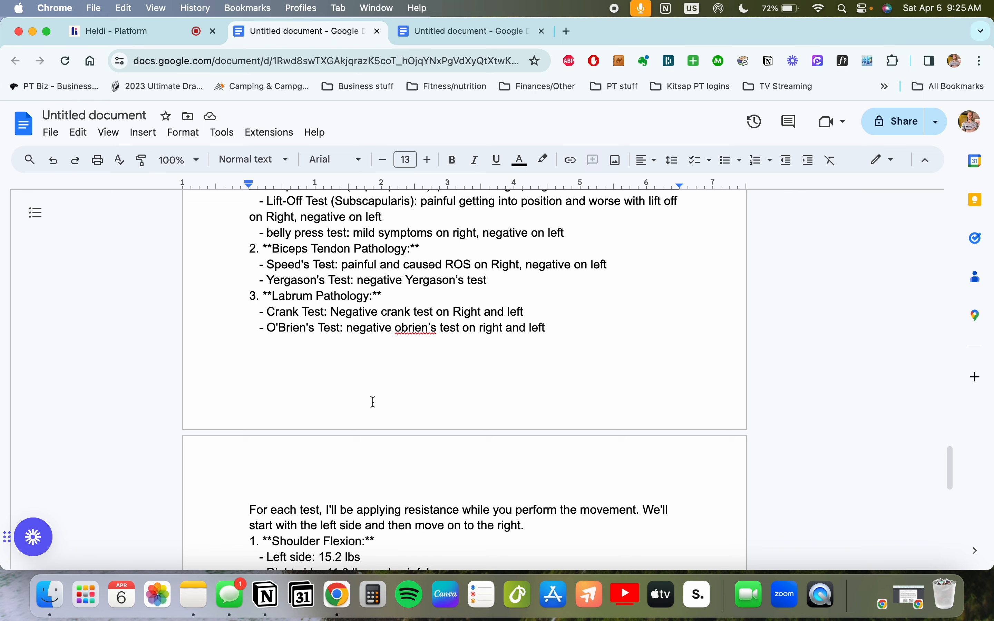
scroll(374, 403, down, 3)
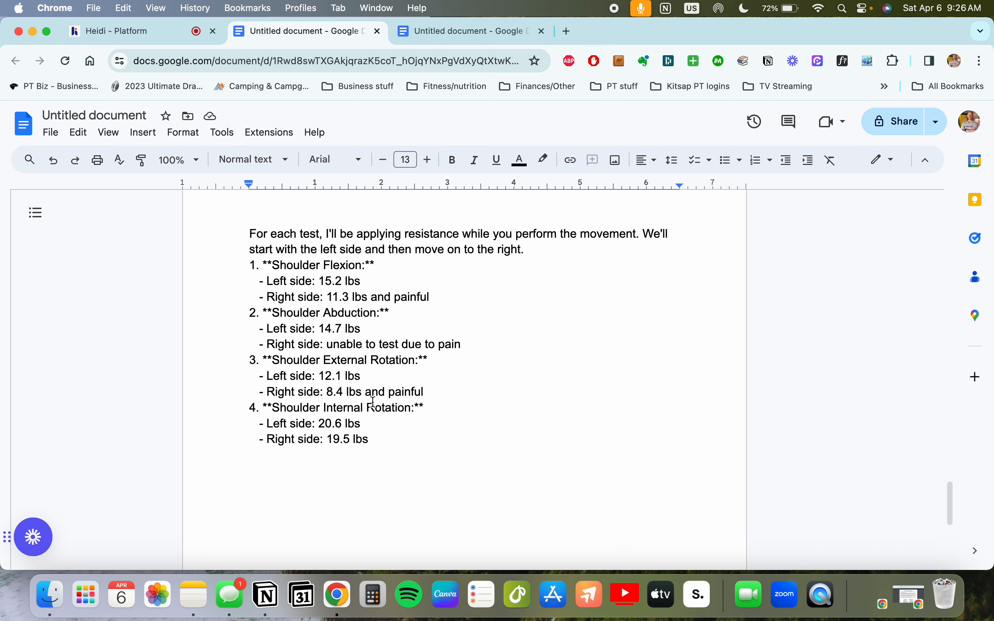
Switch back to Heidi, stop the recording, and review the generated note's Subjective and Objective sections through the handheld dynamometry findings
click(139, 33)
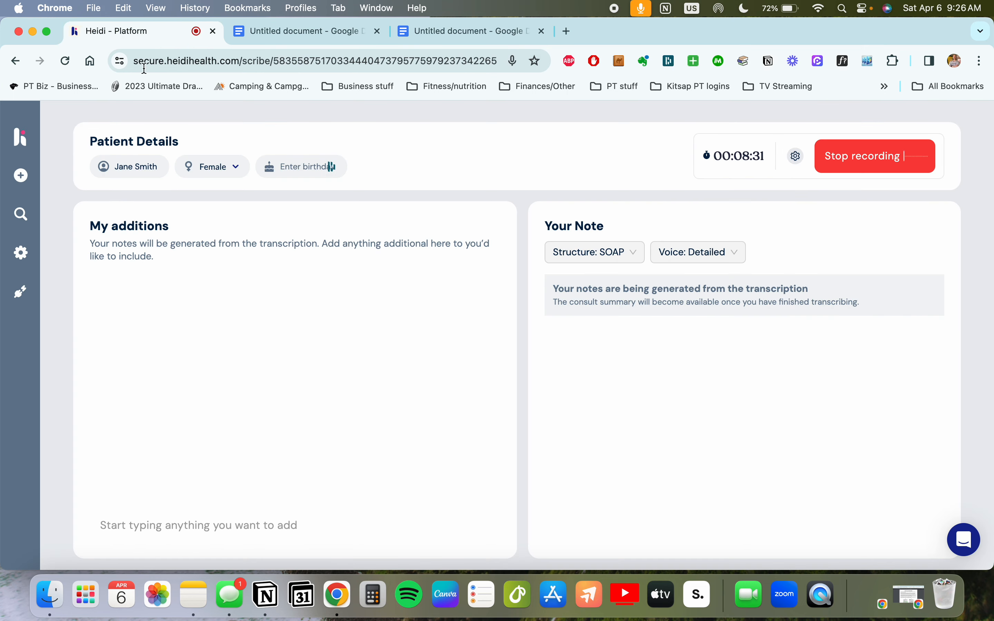
click(868, 161)
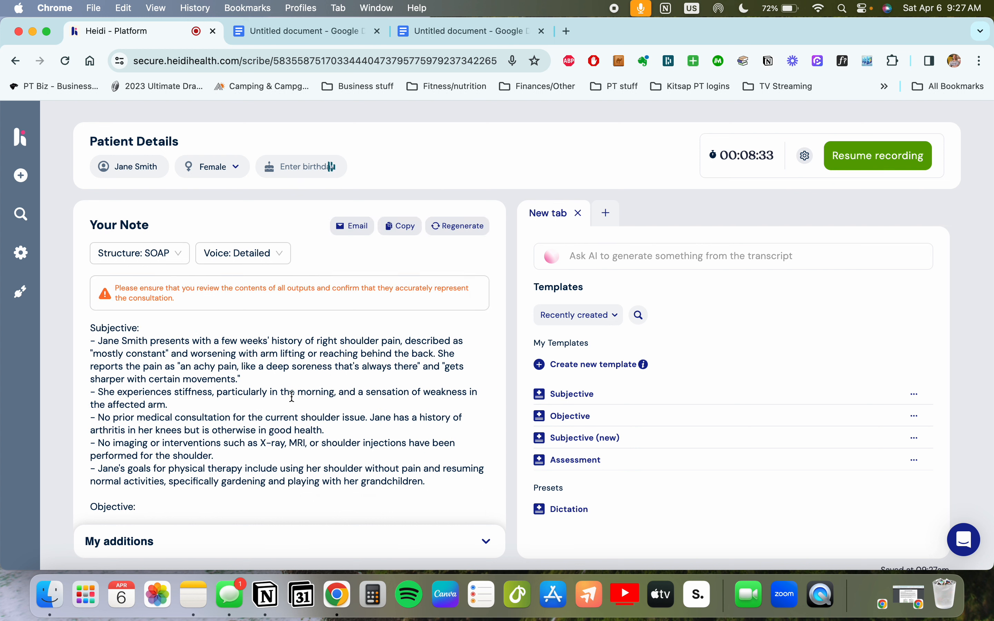
scroll(263, 438, down, 3)
scroll(263, 437, down, 1)
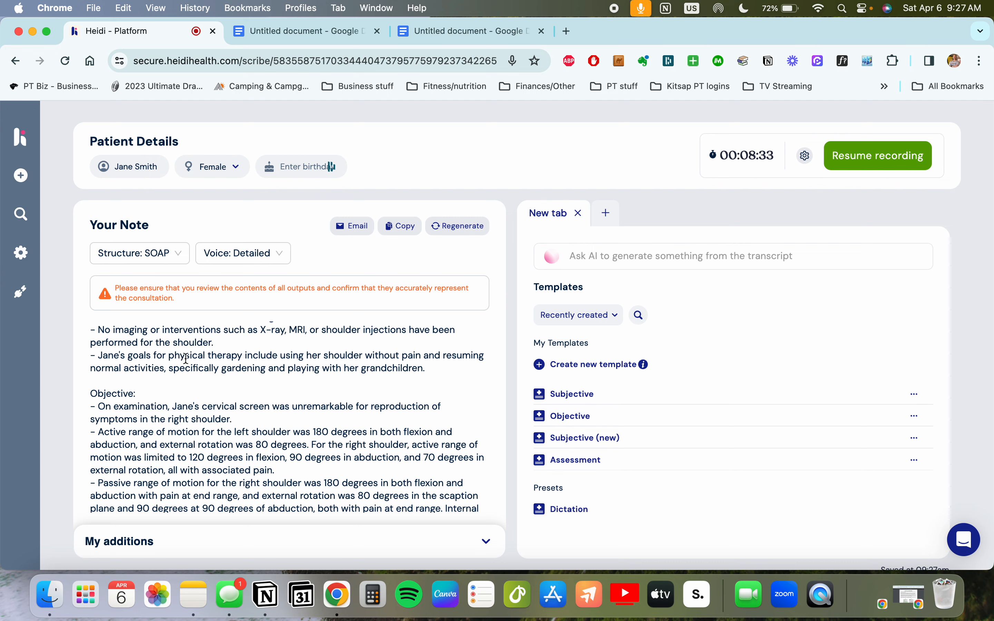
scroll(239, 376, down, 4)
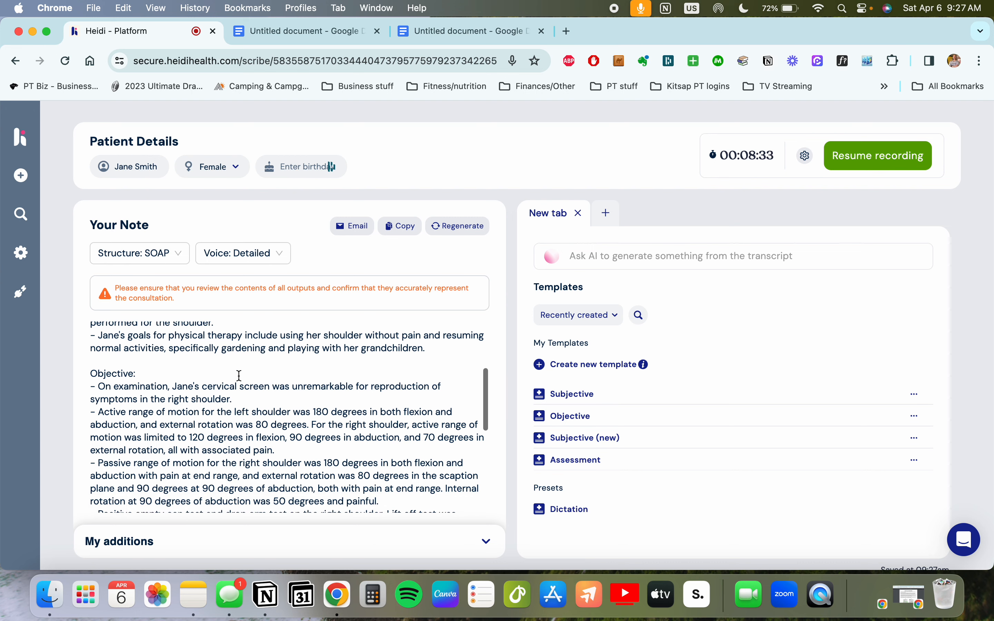
scroll(239, 375, down, 7)
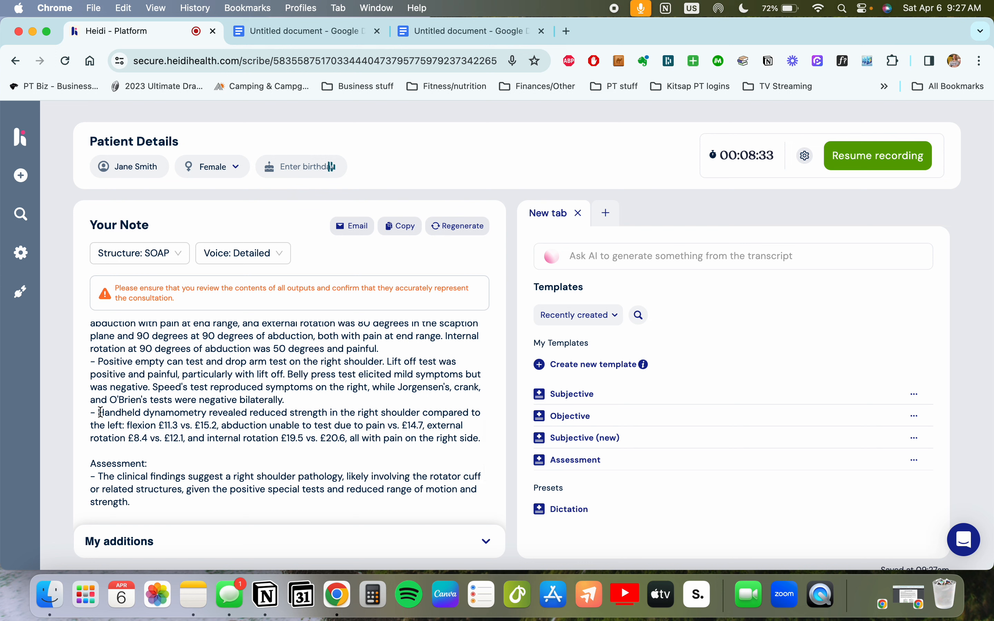
drag(99, 412, 460, 450)
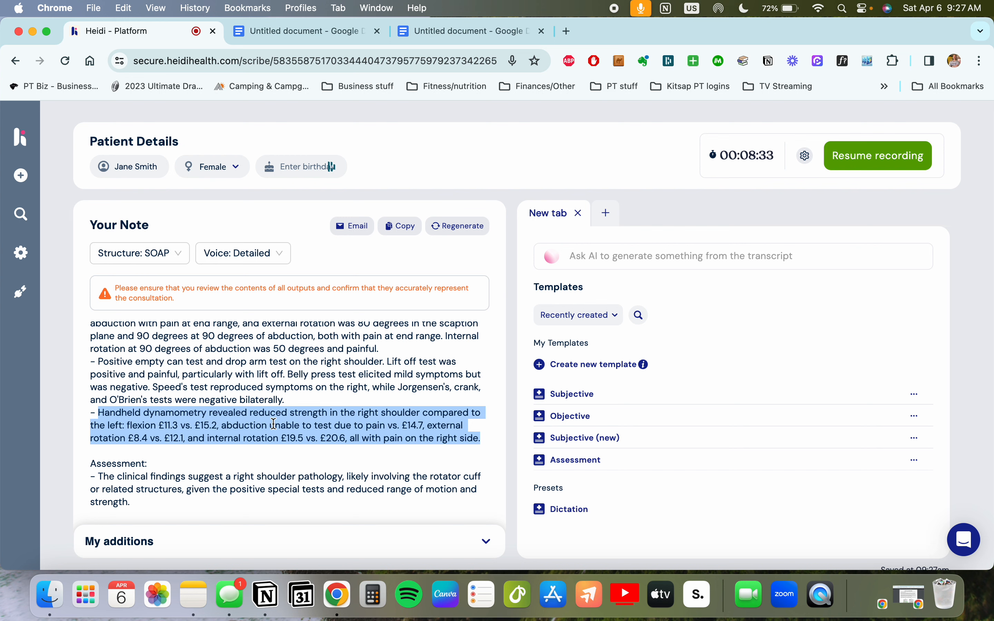
click(396, 553)
click(261, 539)
text(Shoulder )
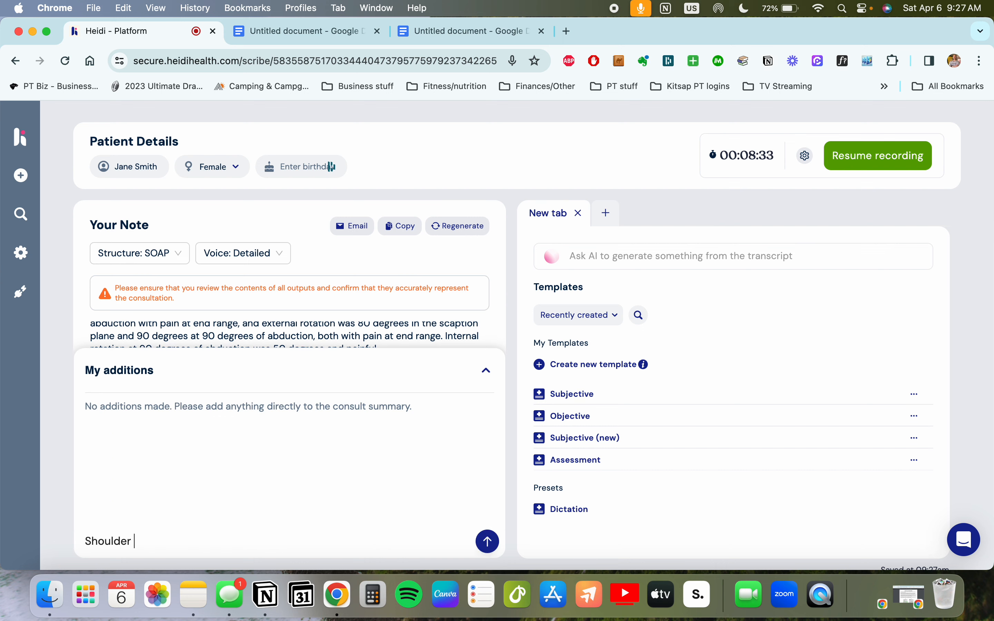
text(ER 15.2 lbs)
key(super+a)
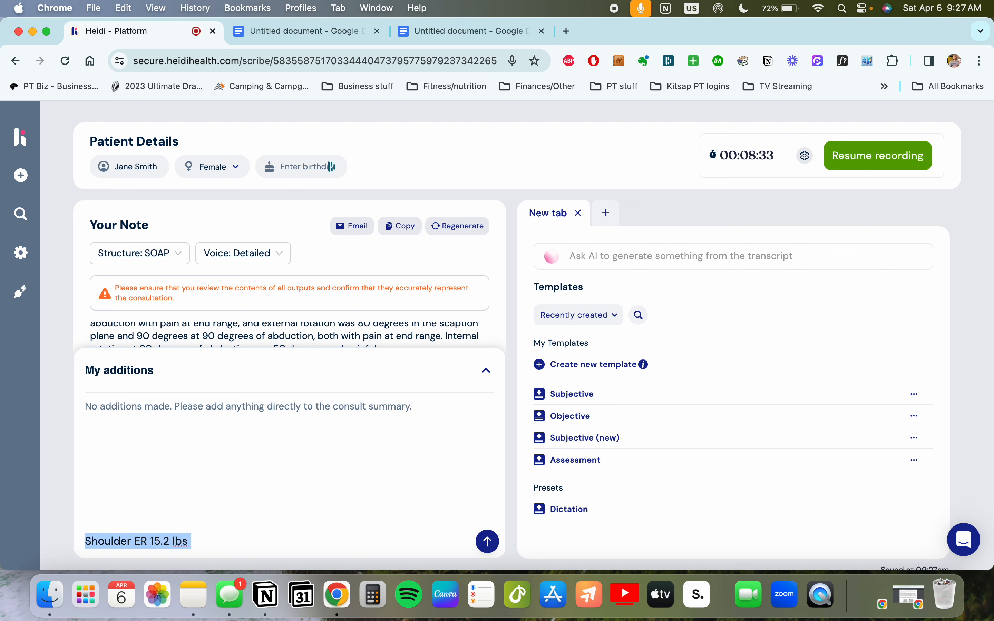
key(super+x)
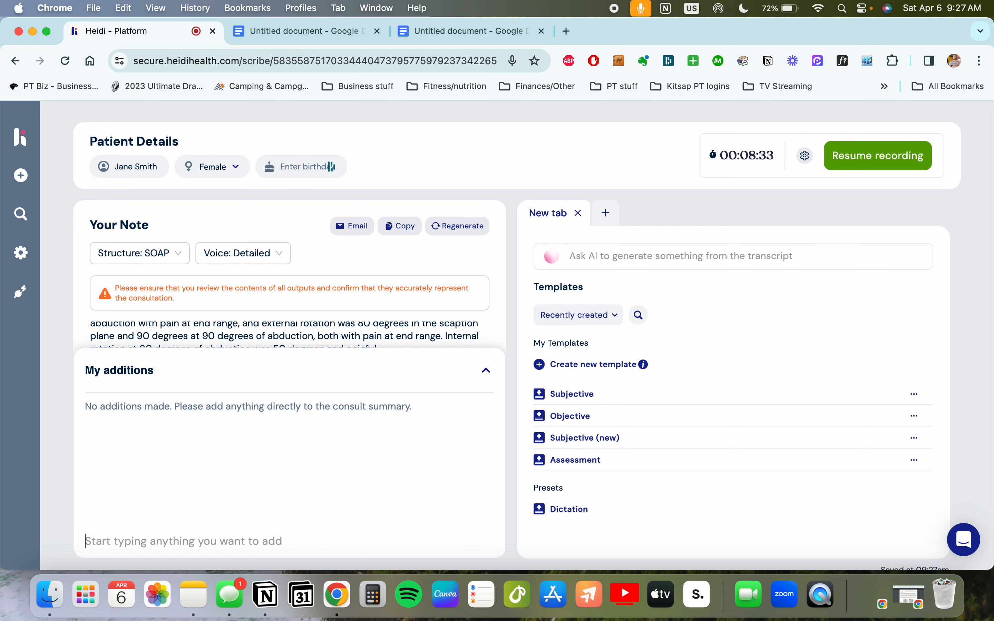
click(486, 376)
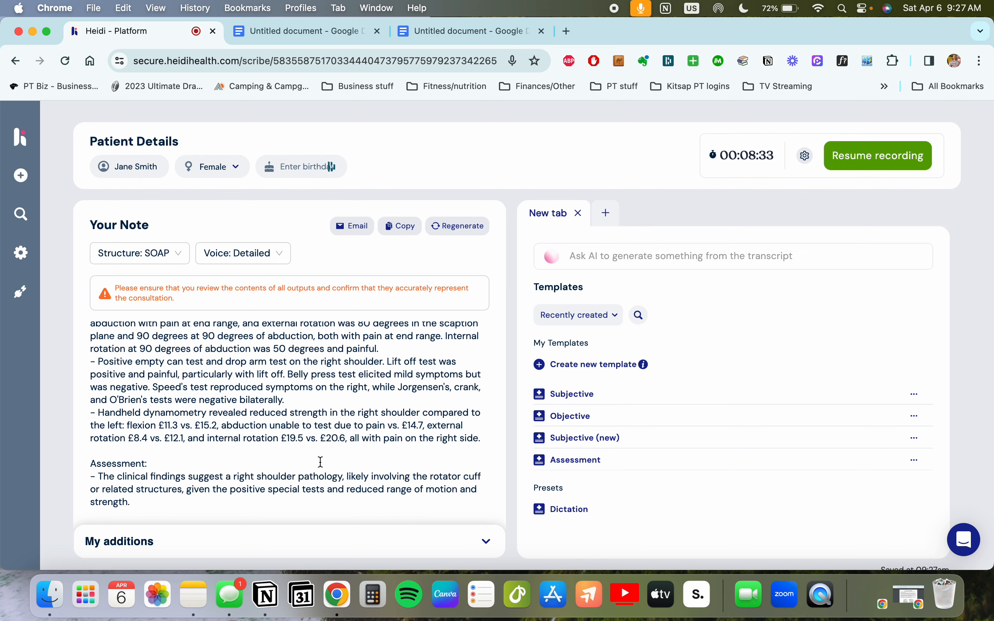
Check the flexion strength values and their units in the note, and review its Assessment, Plan and Objective sections
drag(166, 425, 192, 426)
click(275, 450)
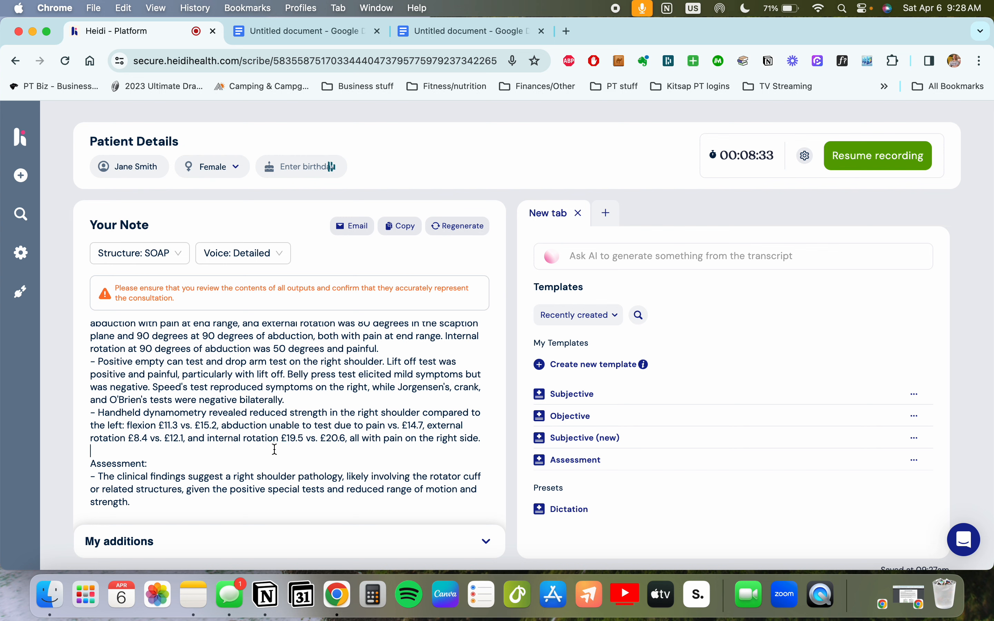
drag(155, 425, 196, 425)
click(304, 436)
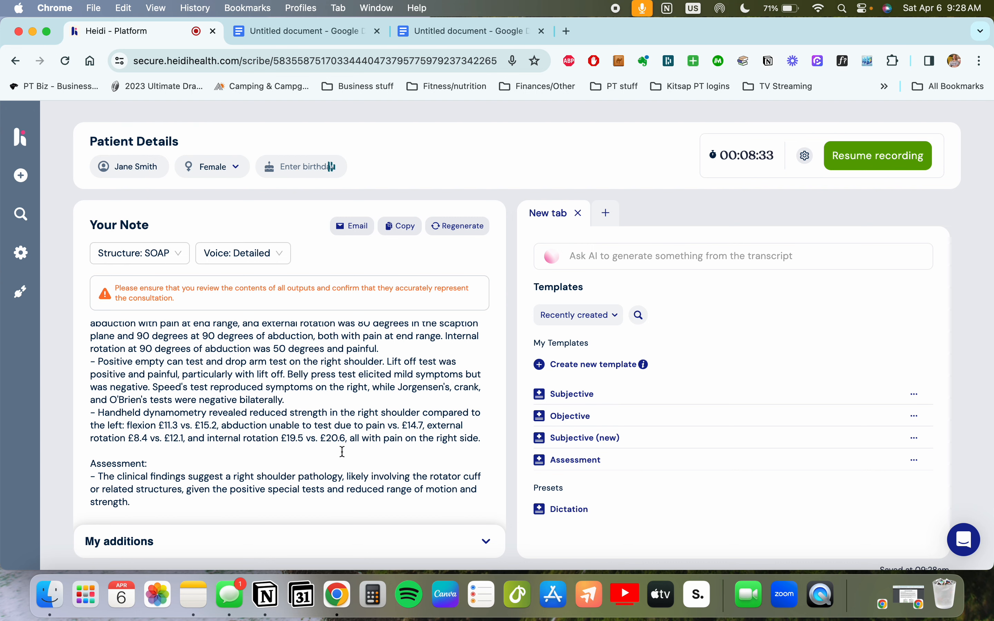
scroll(234, 388, down, 5)
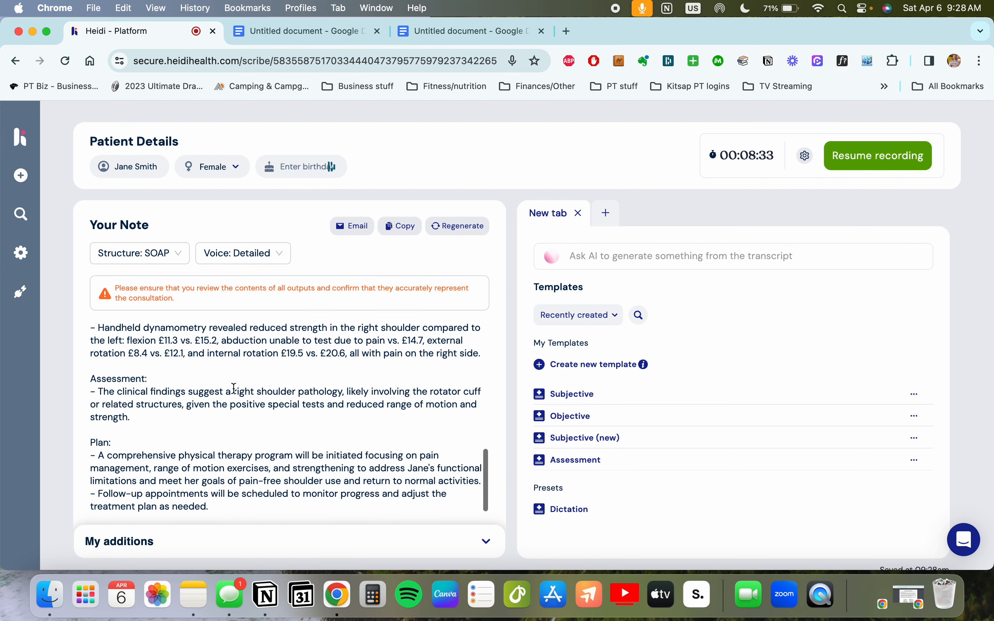
scroll(234, 389, up, 15)
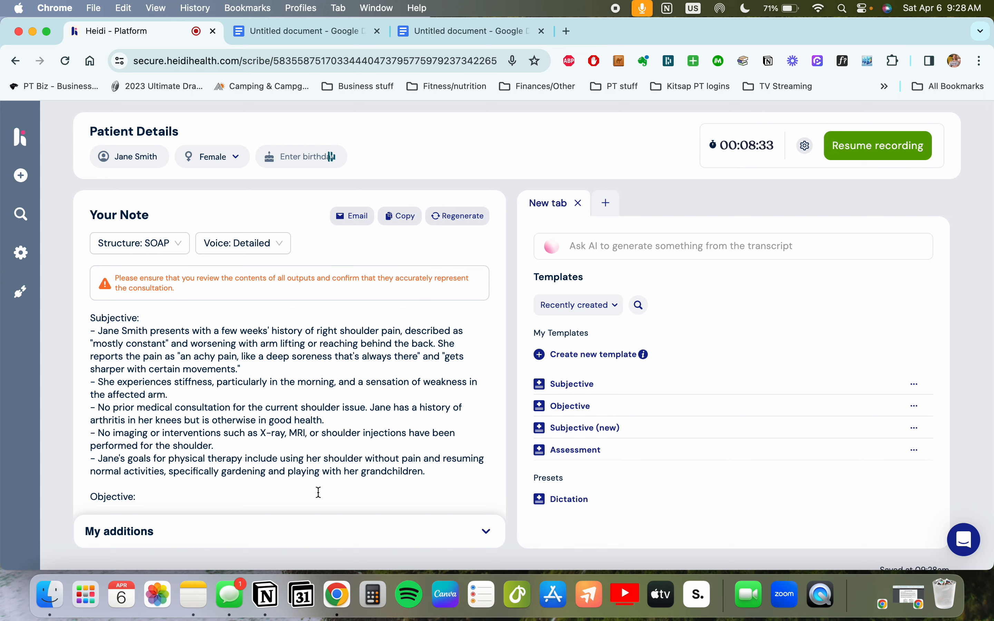
scroll(319, 492, down, 5)
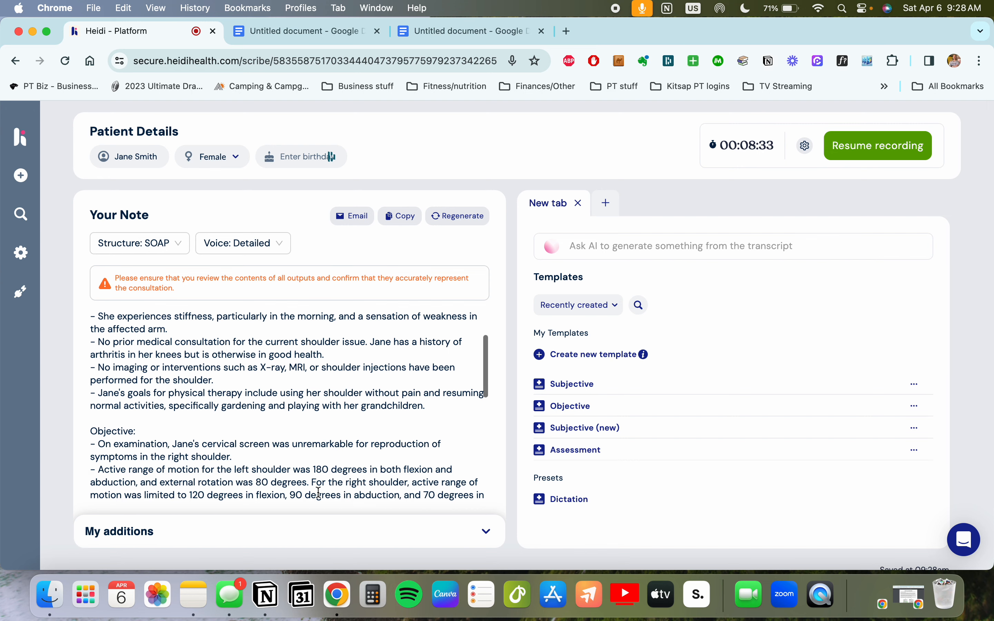
scroll(319, 492, down, 2)
scroll(320, 492, down, 10)
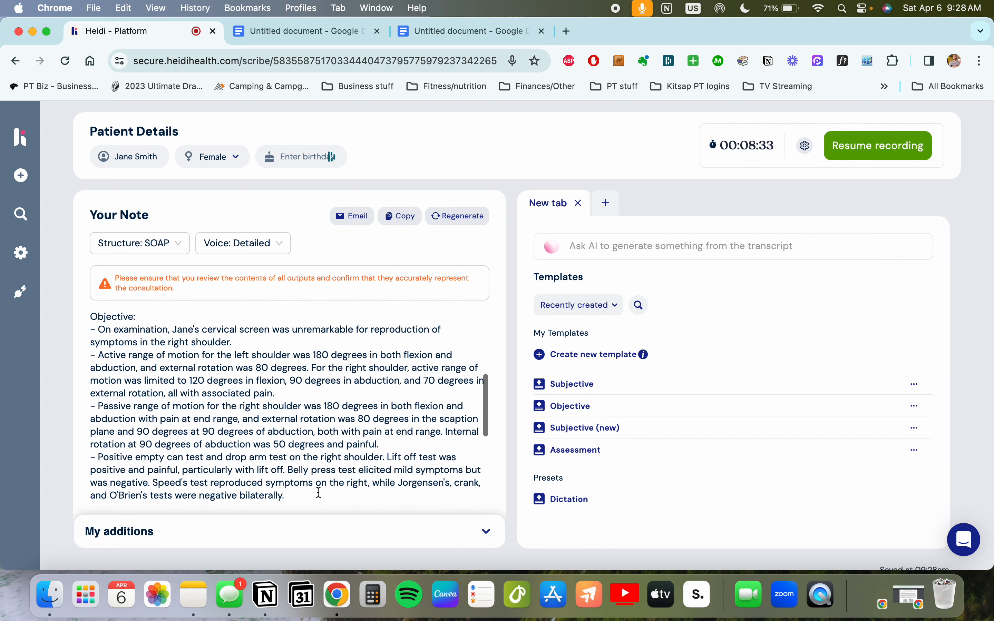
Generate a separate subjective document from the transcript with the Subjective (new) template
scroll(320, 489, up, 12)
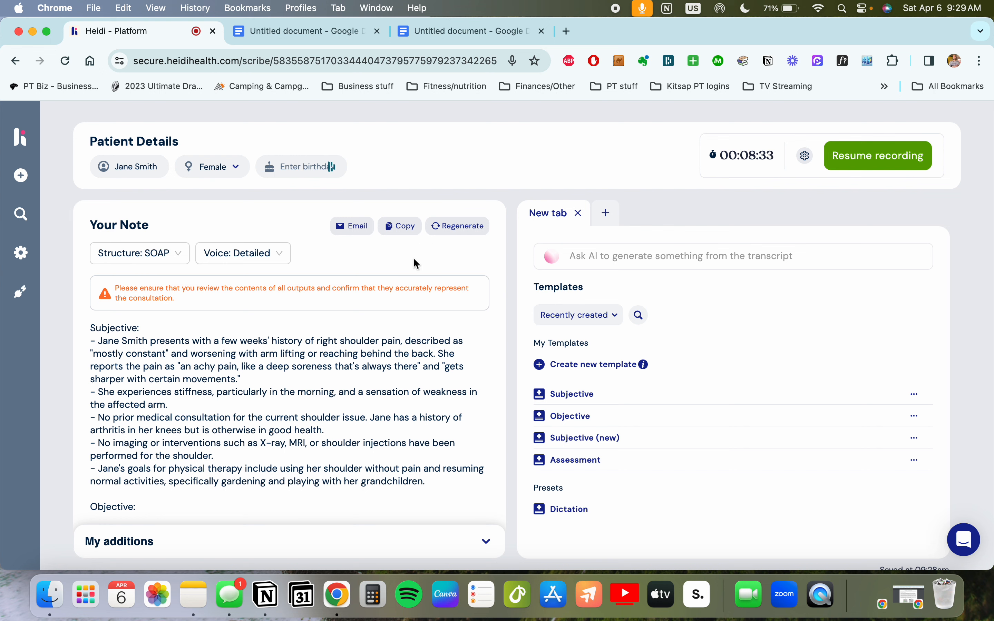
scroll(663, 424, down, 2)
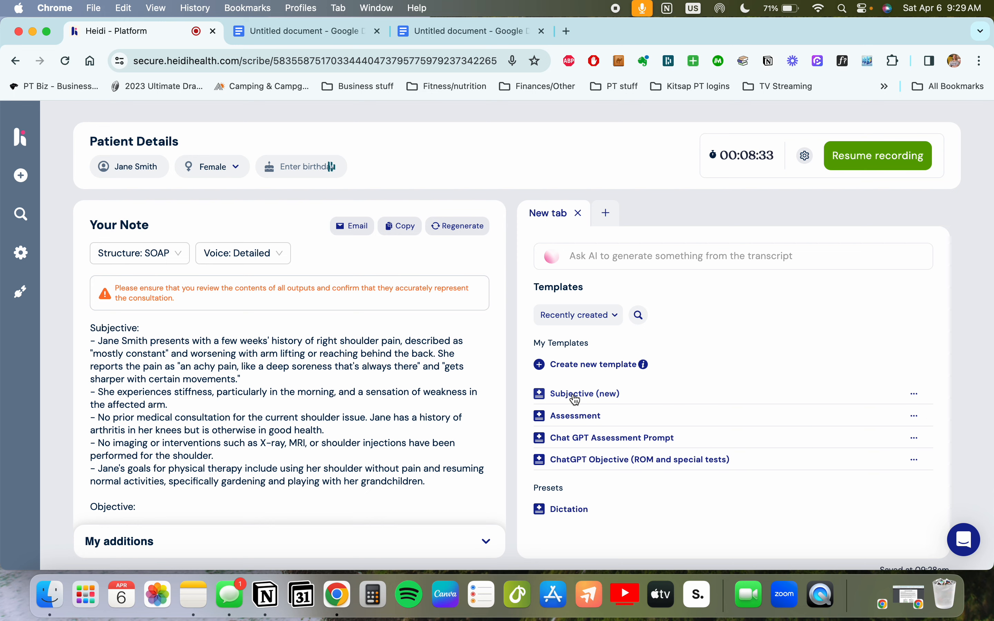
click(575, 397)
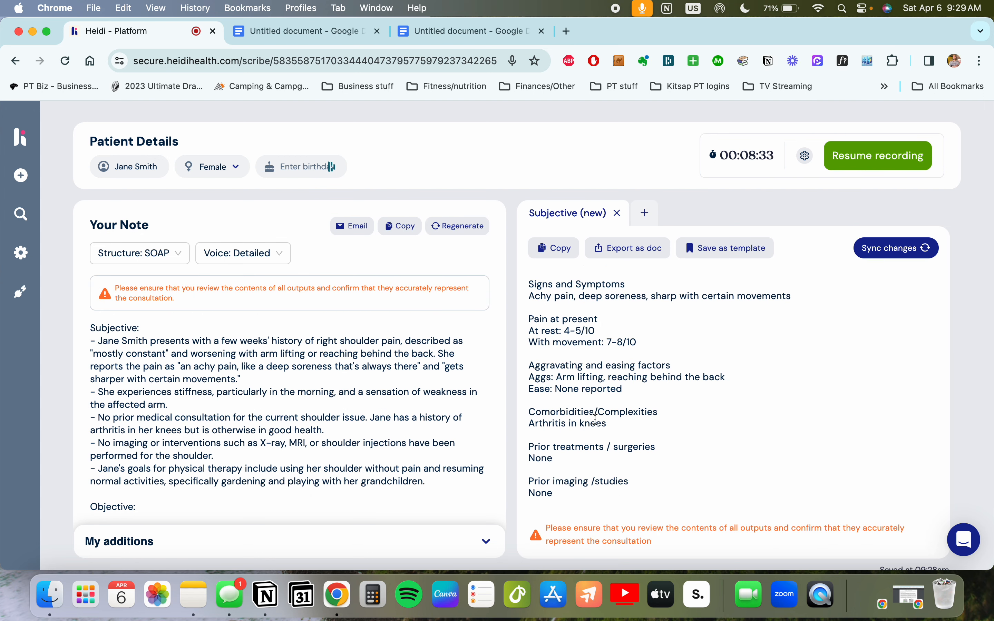
Review the Subjective (new) document from Prior Level of Function through Goals, focusing on the History of Present Illness sentence
scroll(597, 419, up, 5)
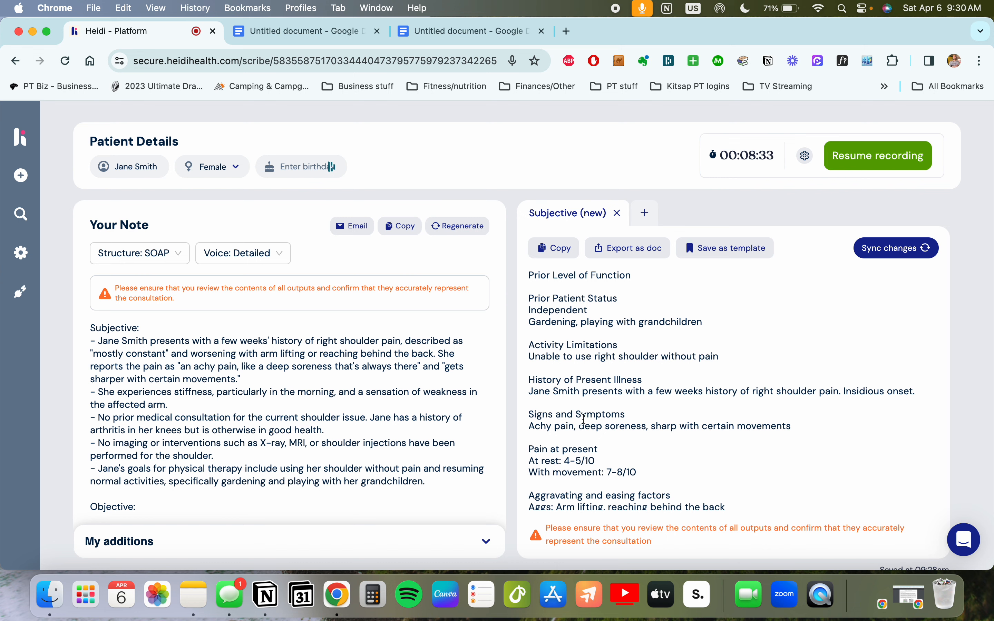
scroll(579, 427, down, 5)
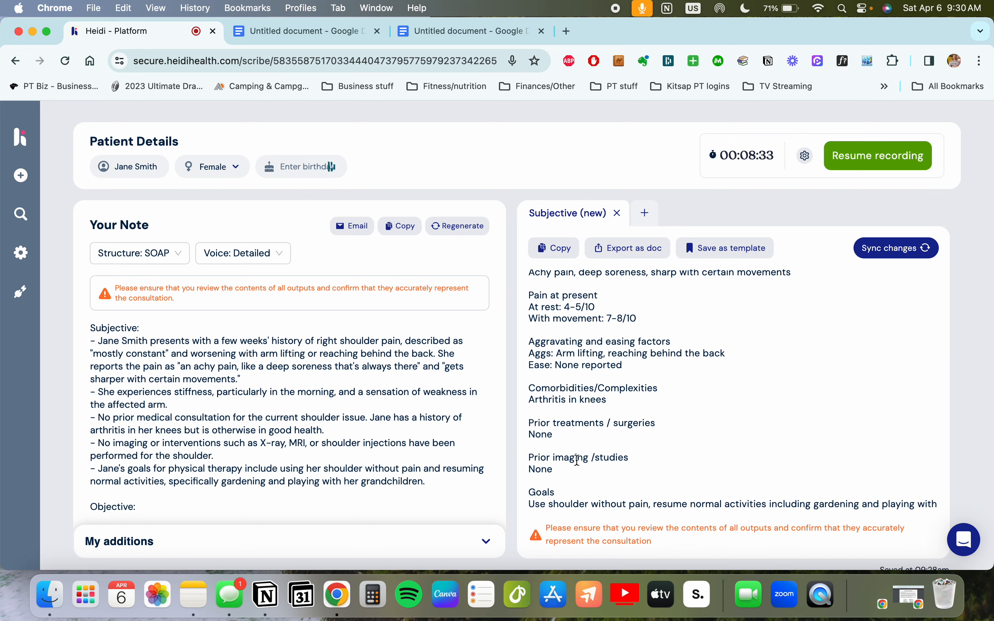
scroll(570, 472, down, 1)
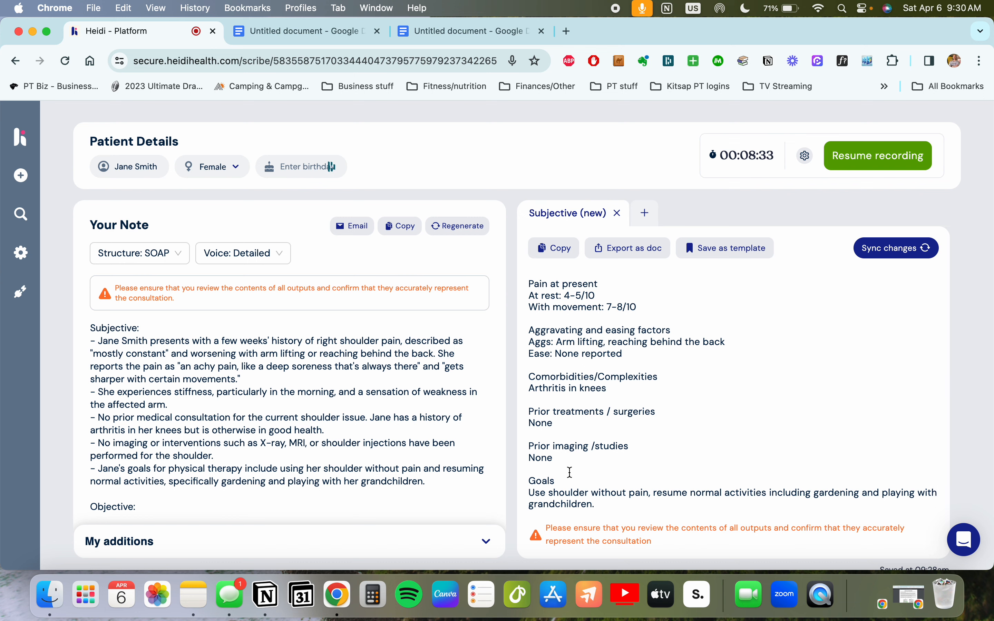
scroll(570, 472, up, 8)
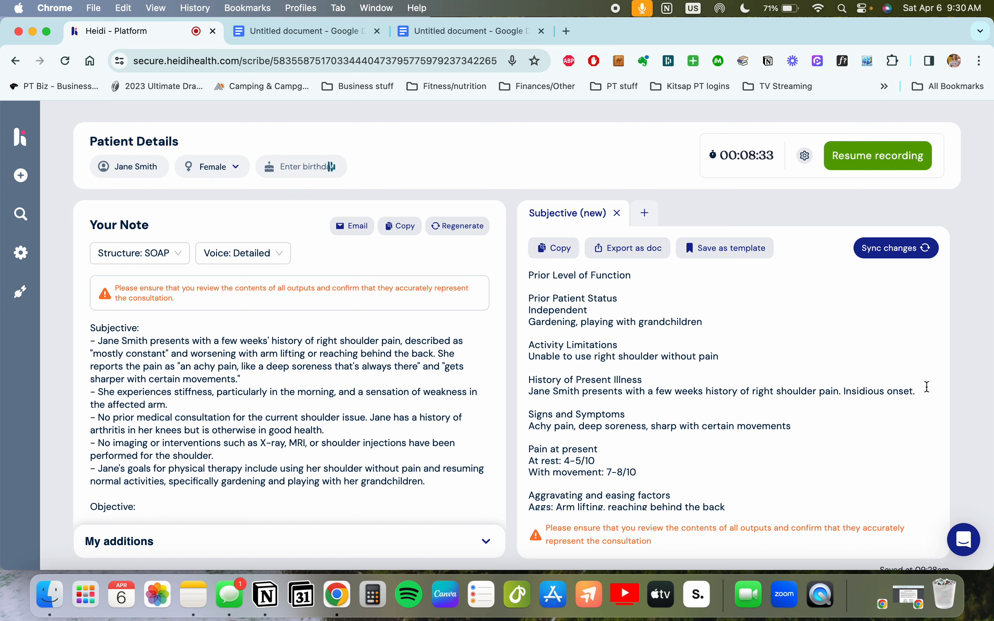
drag(929, 386, 525, 391)
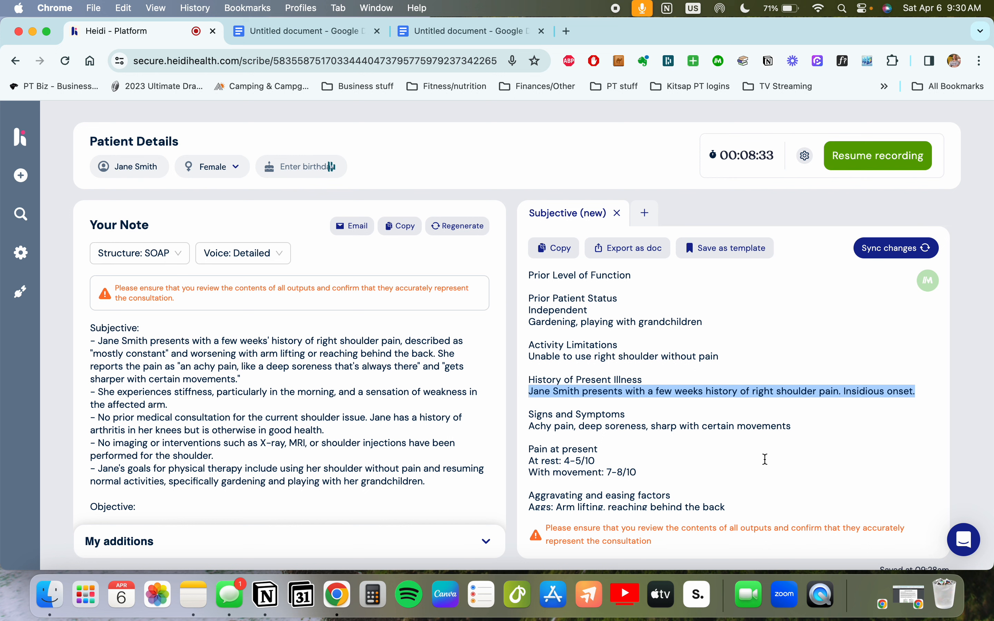
click(727, 376)
drag(918, 393, 529, 393)
click(728, 373)
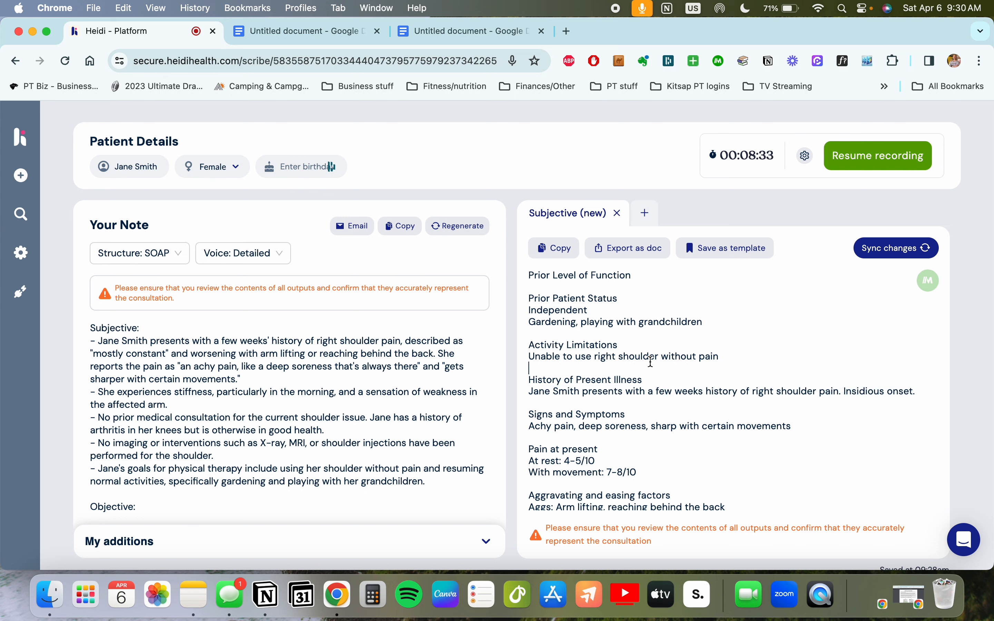
Switch to the Google Docs prompt list and read the prompt under the Objective heading
click(464, 34)
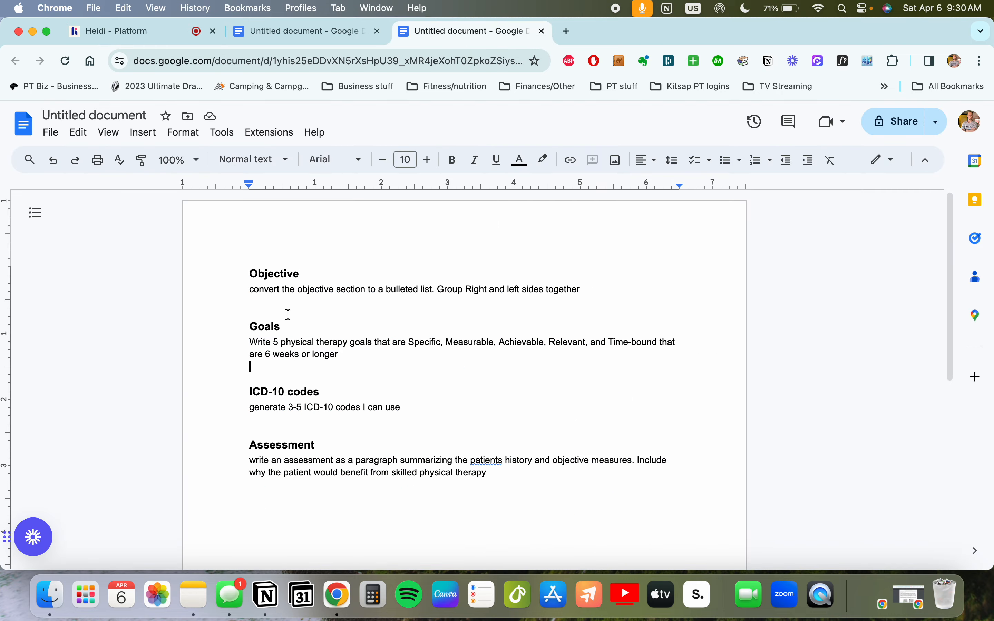
drag(588, 289, 244, 289)
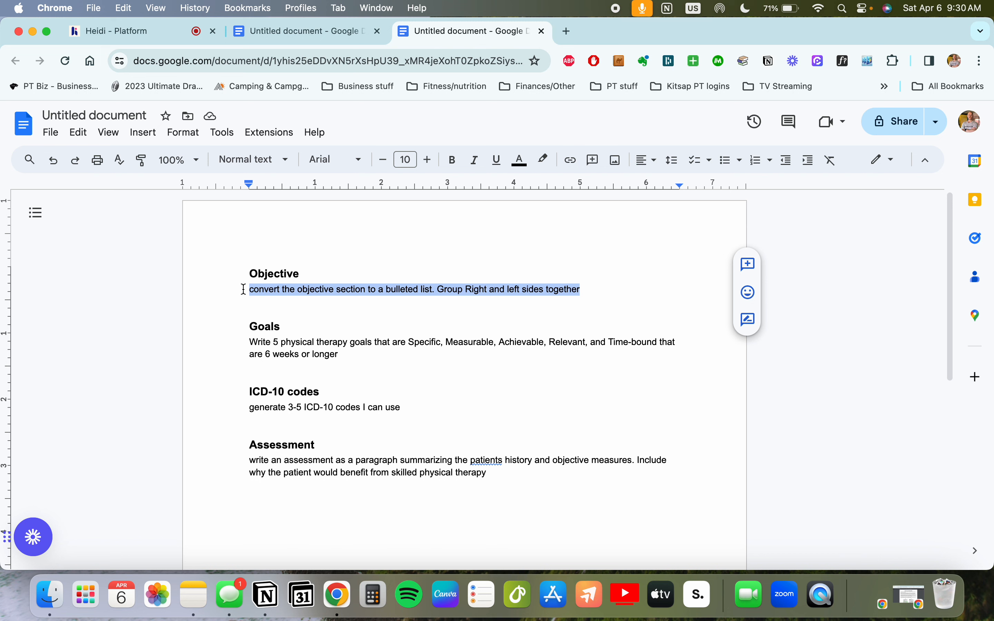
drag(248, 272, 303, 274)
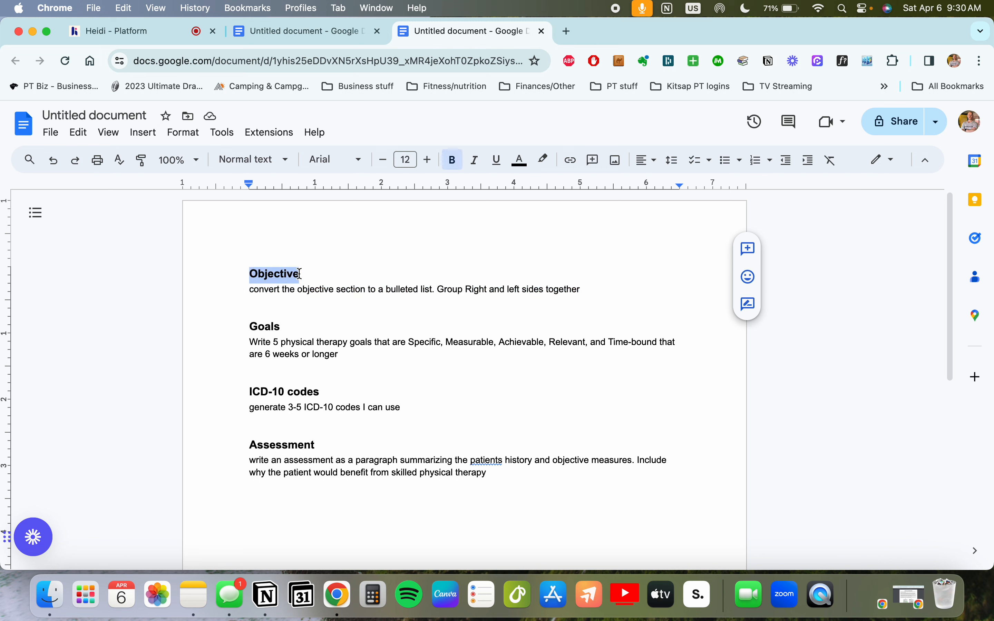
Switch back to Heidi and review how the SOAP note's Objective section presents range of motion, special tests and dynamometry
click(162, 41)
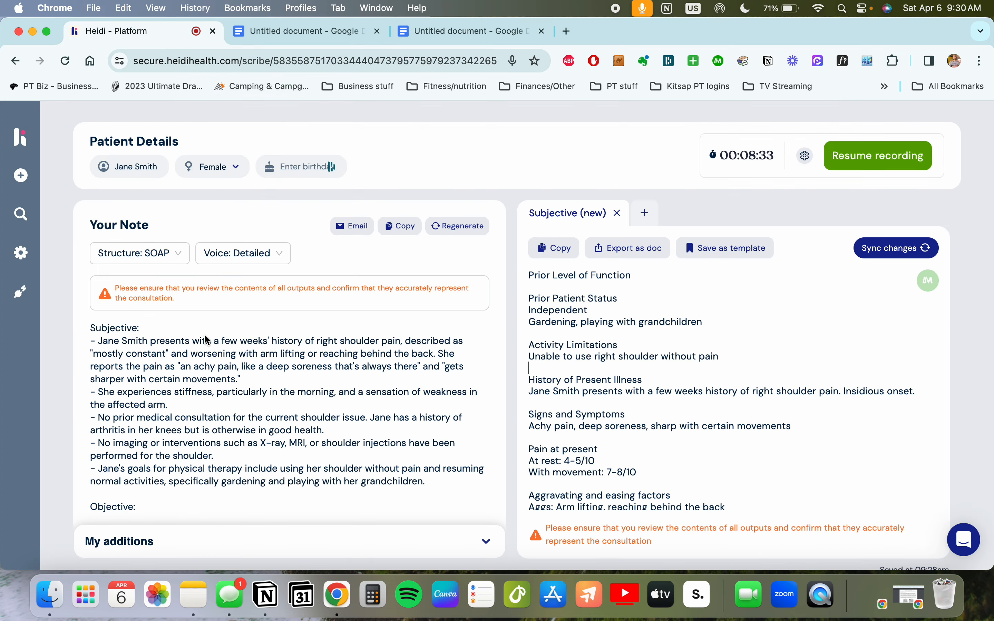
scroll(209, 429, down, 8)
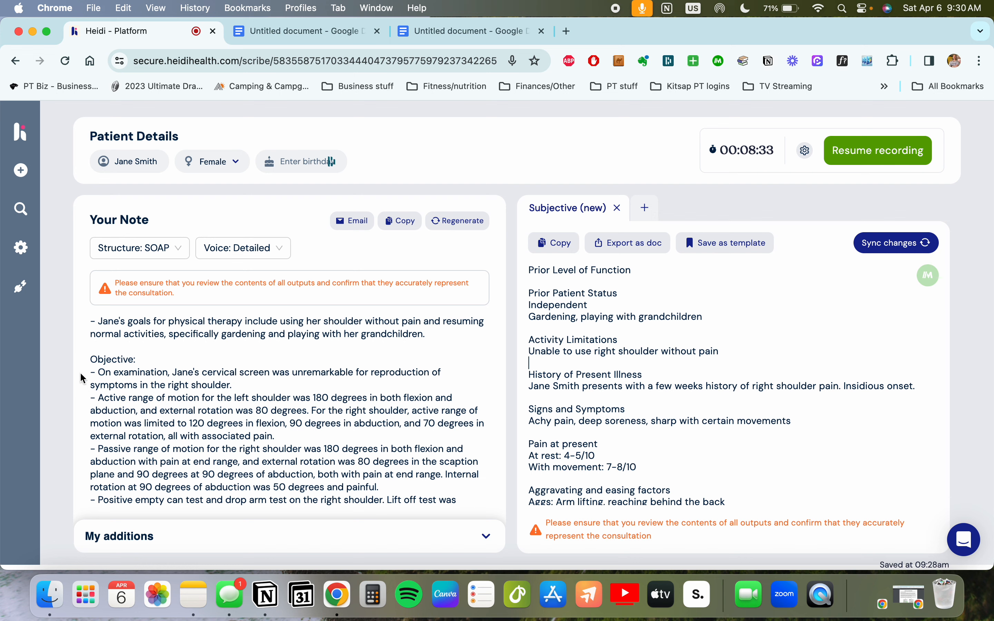
scroll(258, 463, down, 5)
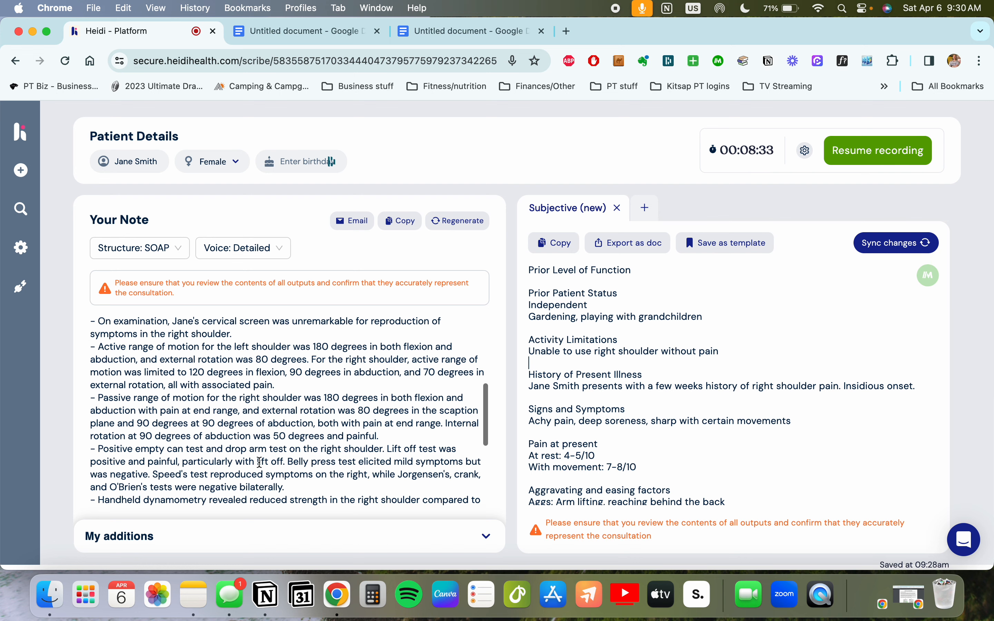
scroll(259, 463, down, 1)
scroll(260, 463, up, 2)
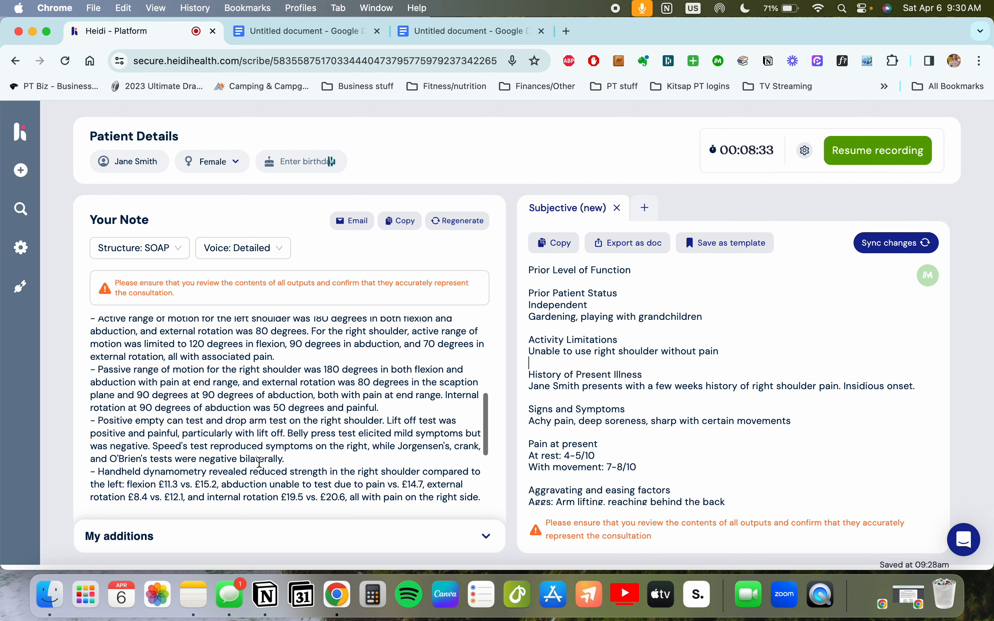
scroll(260, 463, up, 1)
scroll(259, 463, down, 1)
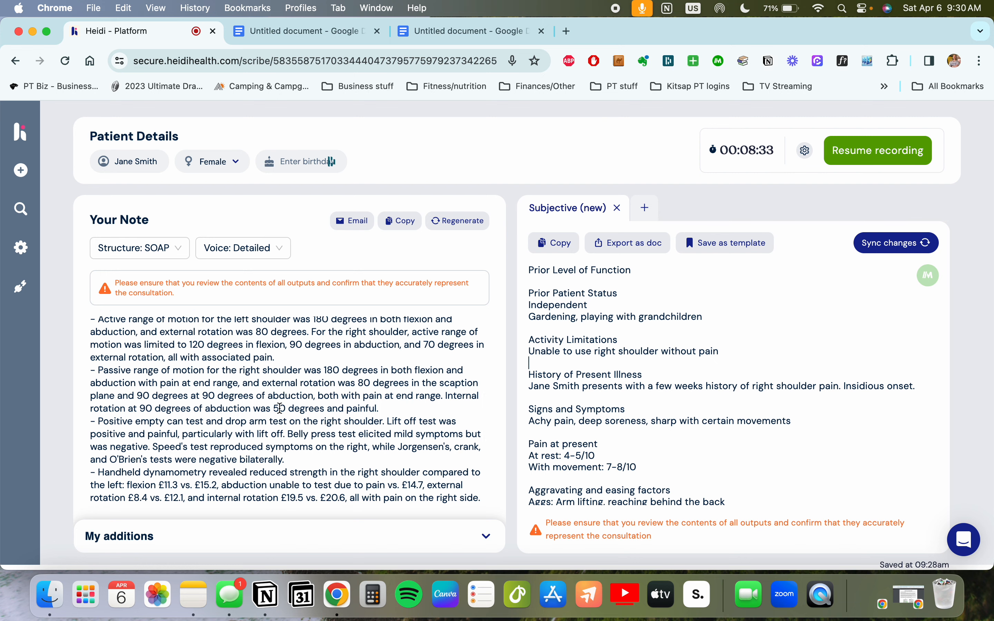
scroll(294, 430, up, 5)
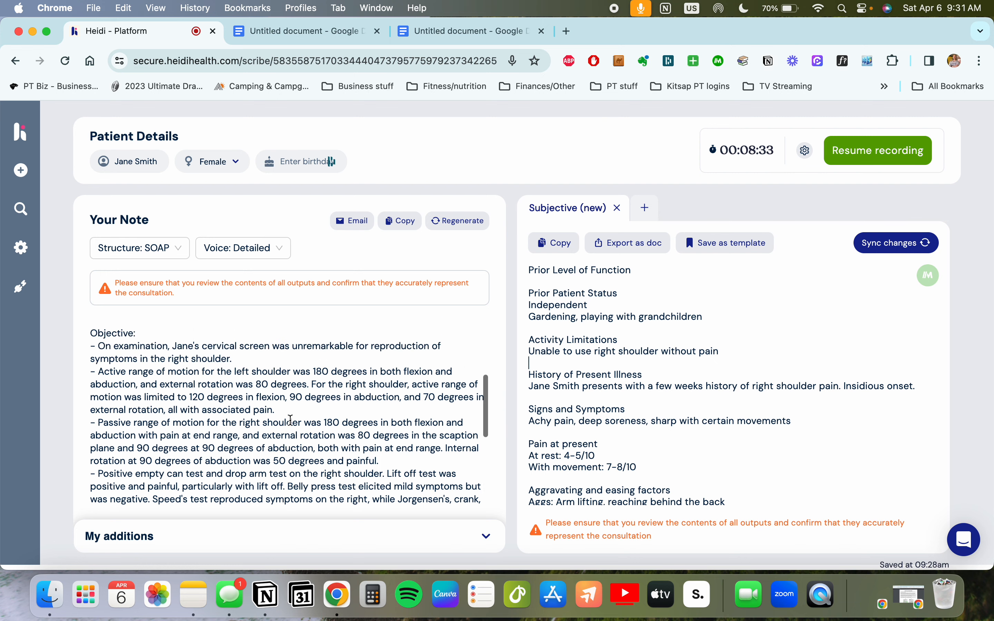
Add a new document tab next to the Subjective (new) document
click(645, 208)
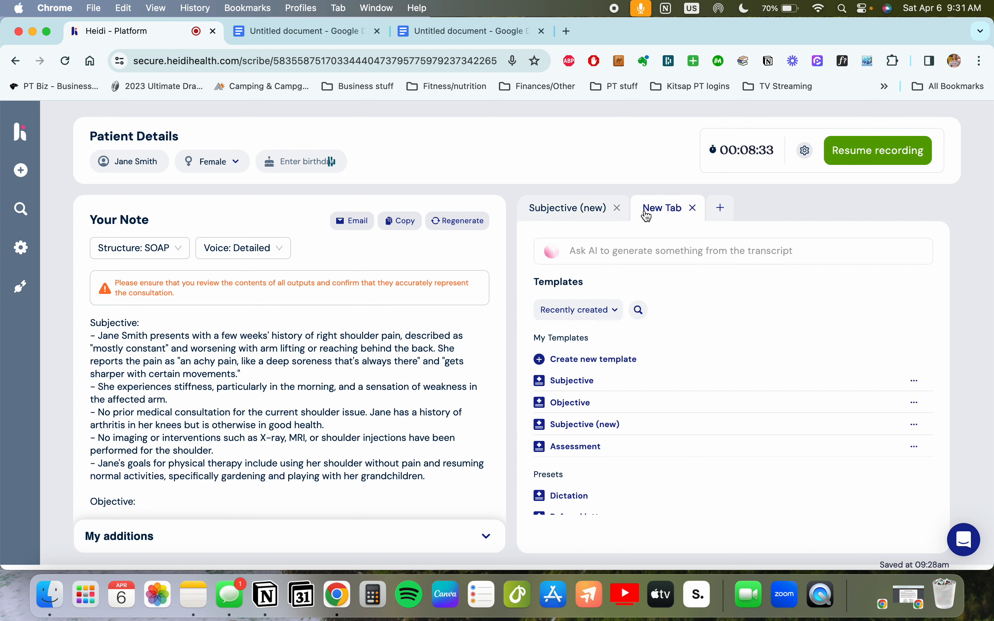
click(580, 244)
key(super+v)
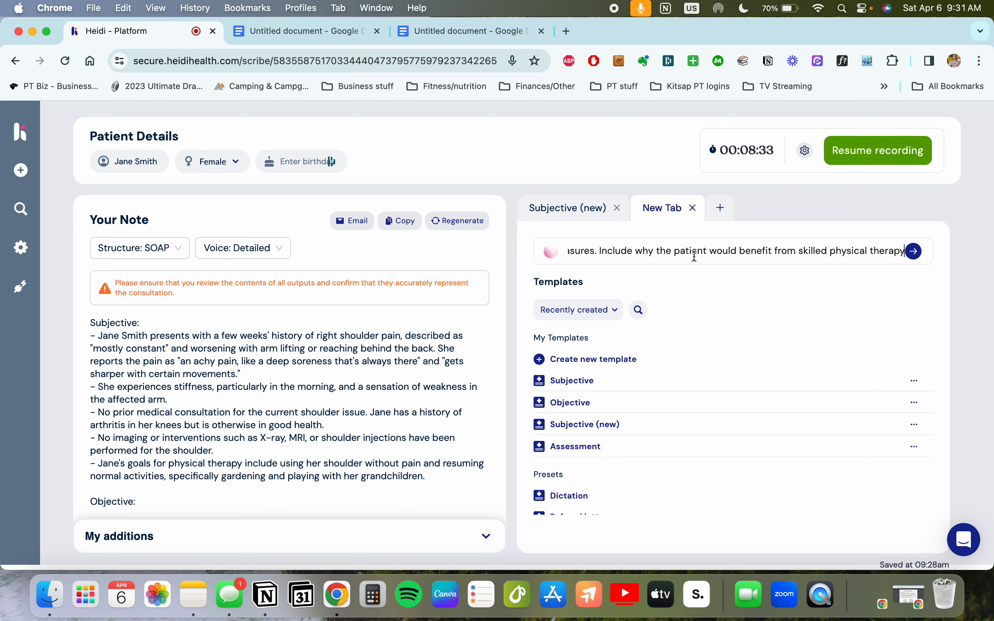
click(631, 251)
triple_click(631, 251)
key(BackSpace)
Copy the Objective prompt from Google Docs and generate it in Heidi: "convert the objective section to a bulleted list. Group Right and left sides together"
click(437, 31)
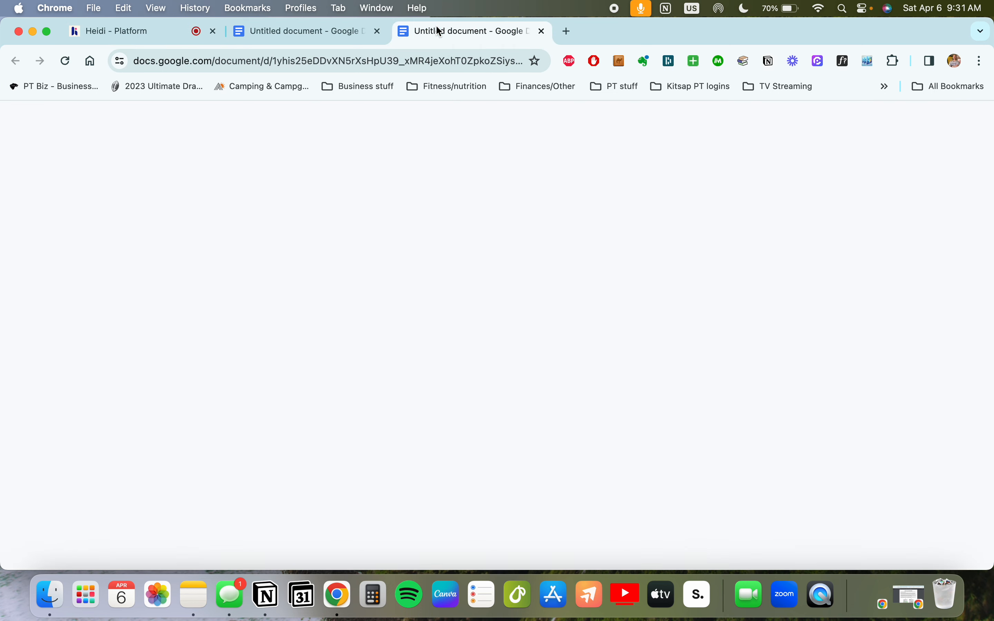
drag(582, 290, 240, 295)
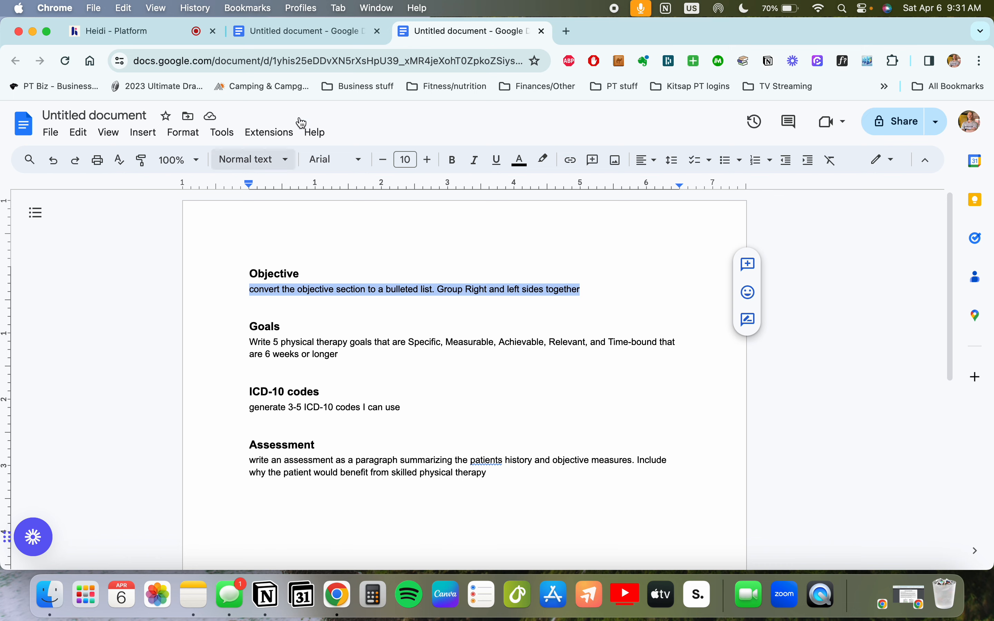
click(149, 36)
click(633, 261)
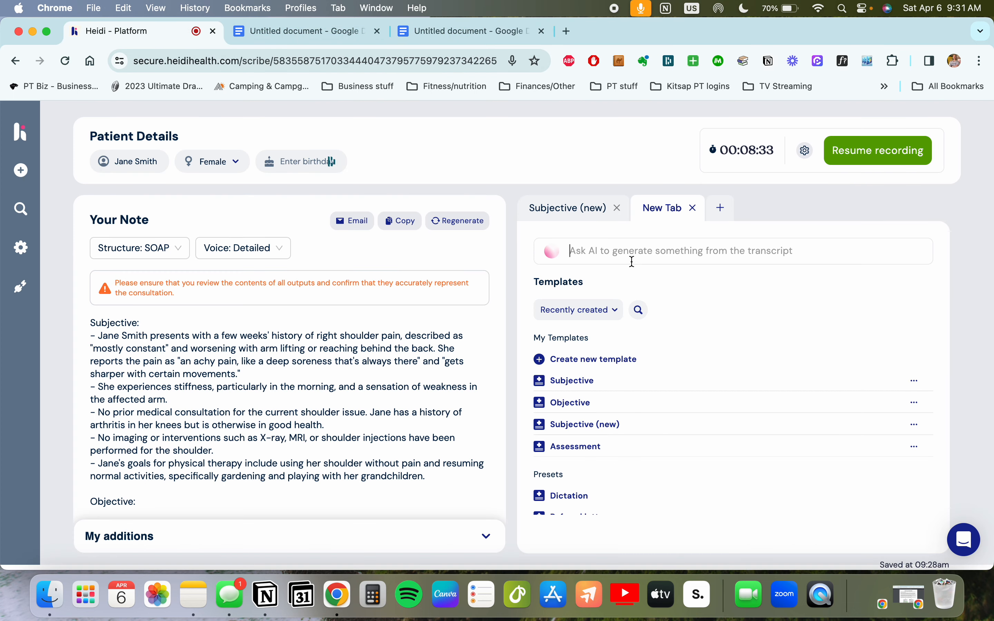
key(super+v)
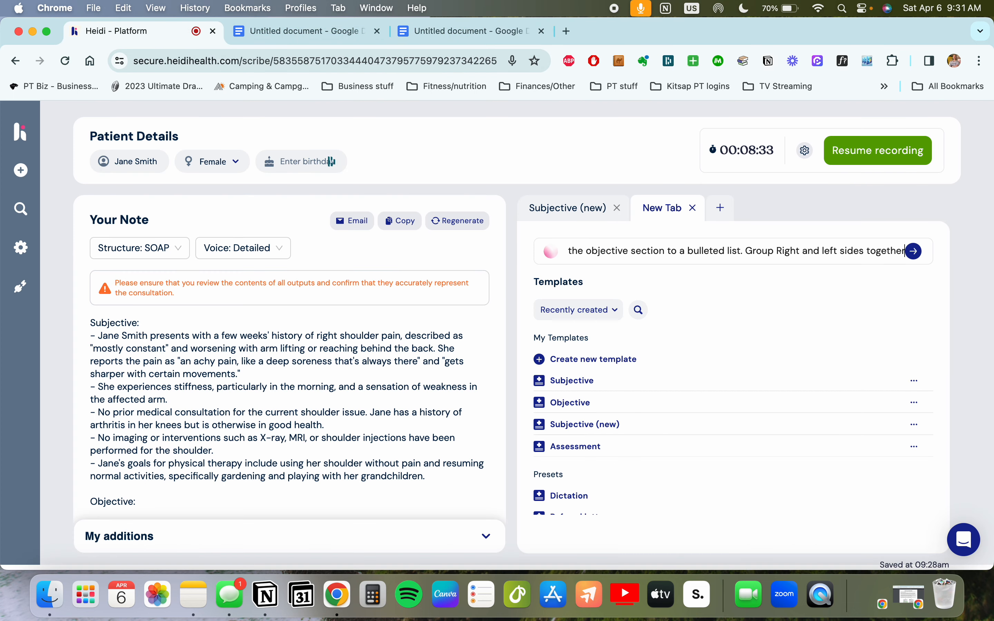
key(Return)
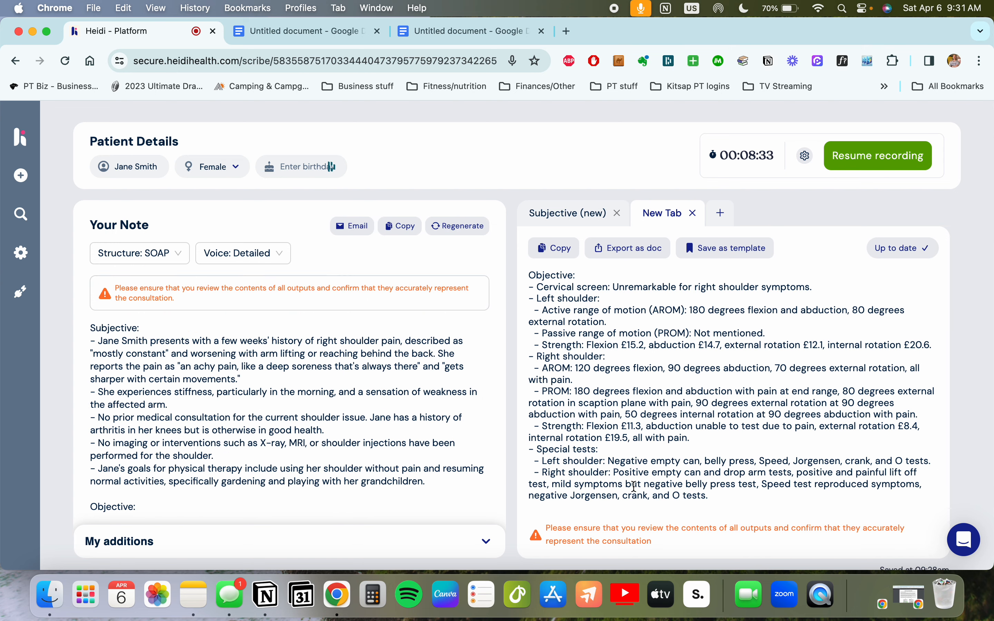
Review the bulleted Objective document, checking the right shoulder strength line, the cervical screen and the left shoulder grouping
scroll(591, 477, down, 1)
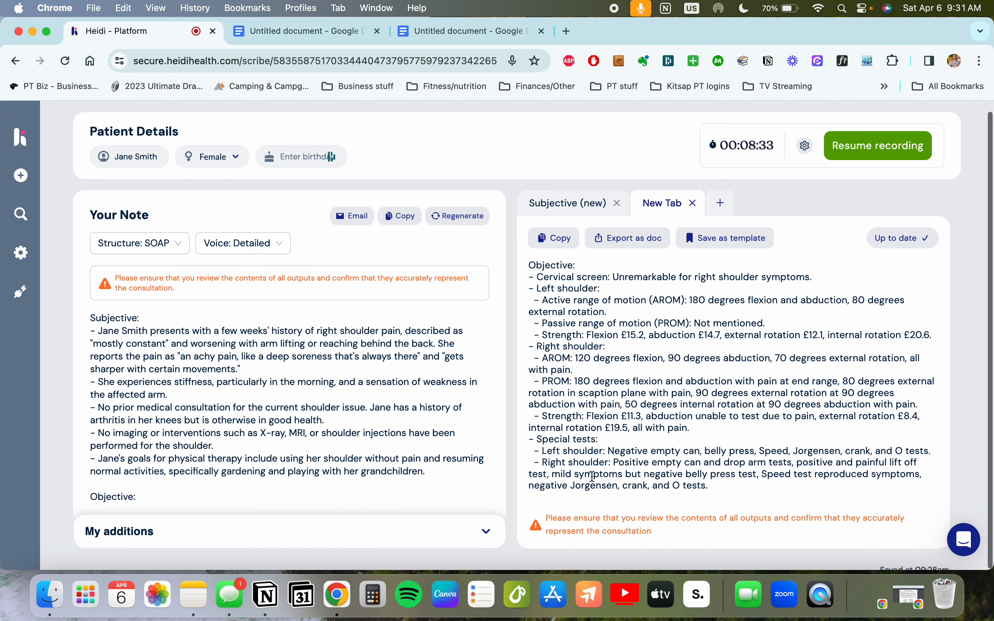
click(544, 413)
drag(543, 412, 702, 429)
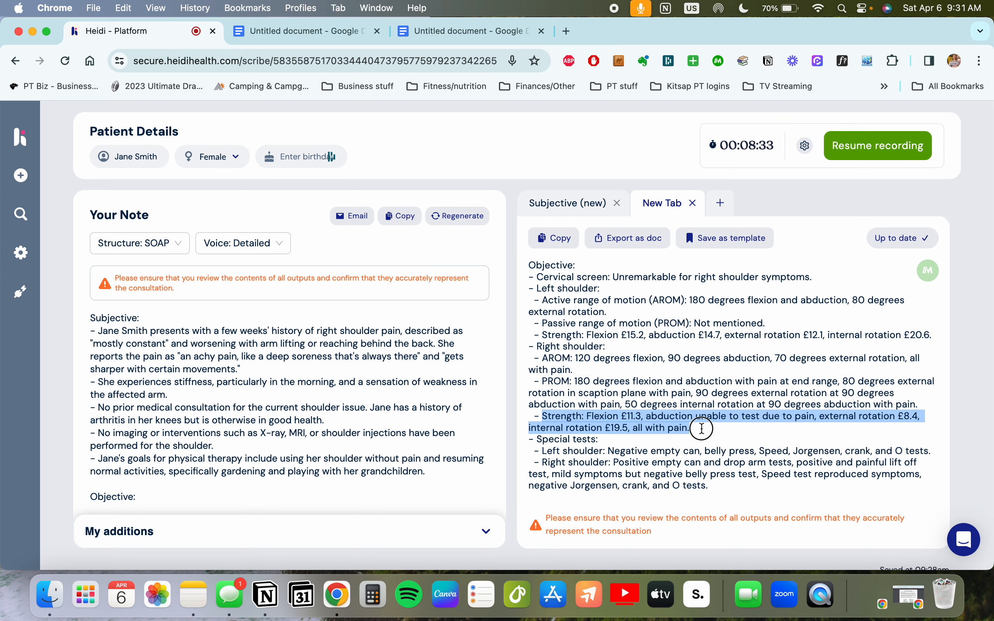
drag(703, 429, 702, 429)
drag(542, 278, 620, 278)
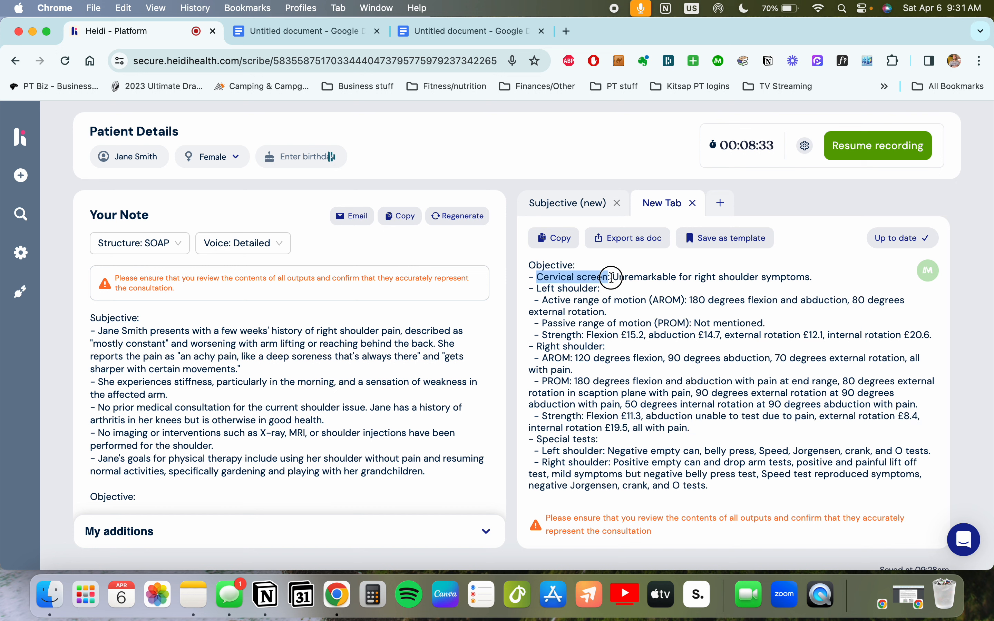
drag(537, 289, 589, 291)
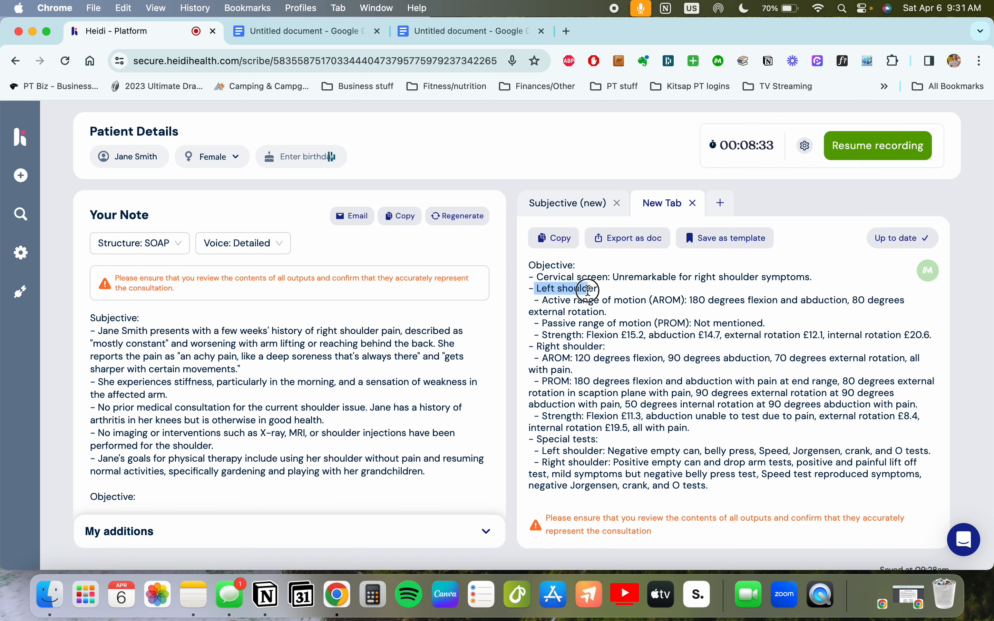
click(591, 313)
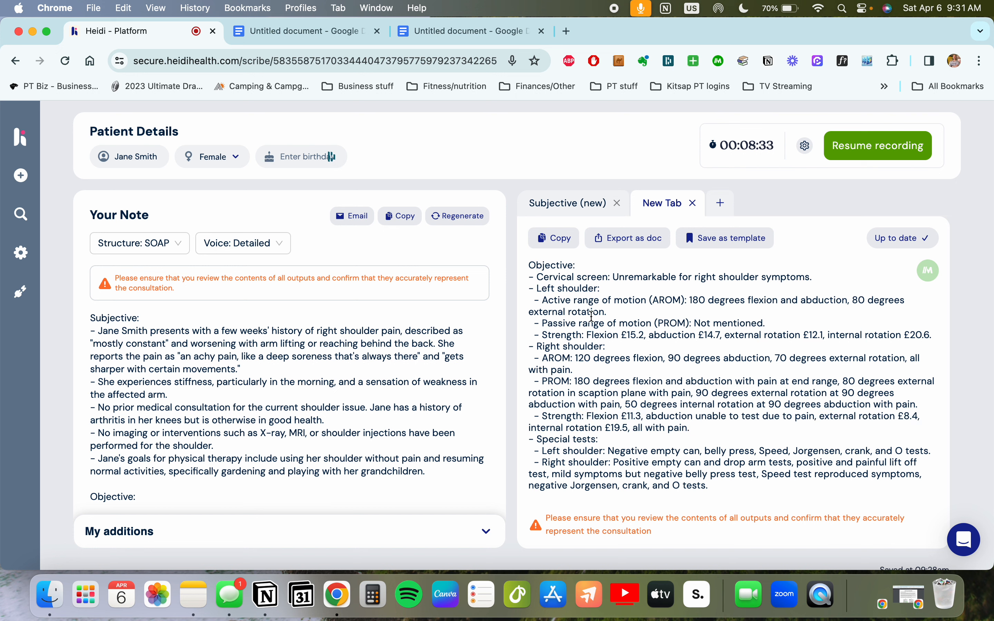
With the Google Docs Goals prompt, generate 5 Specific, Measurable, Achievable, Relevant, Time-bound physical therapy goals of 6 weeks or longer in a new Heidi tab
click(439, 32)
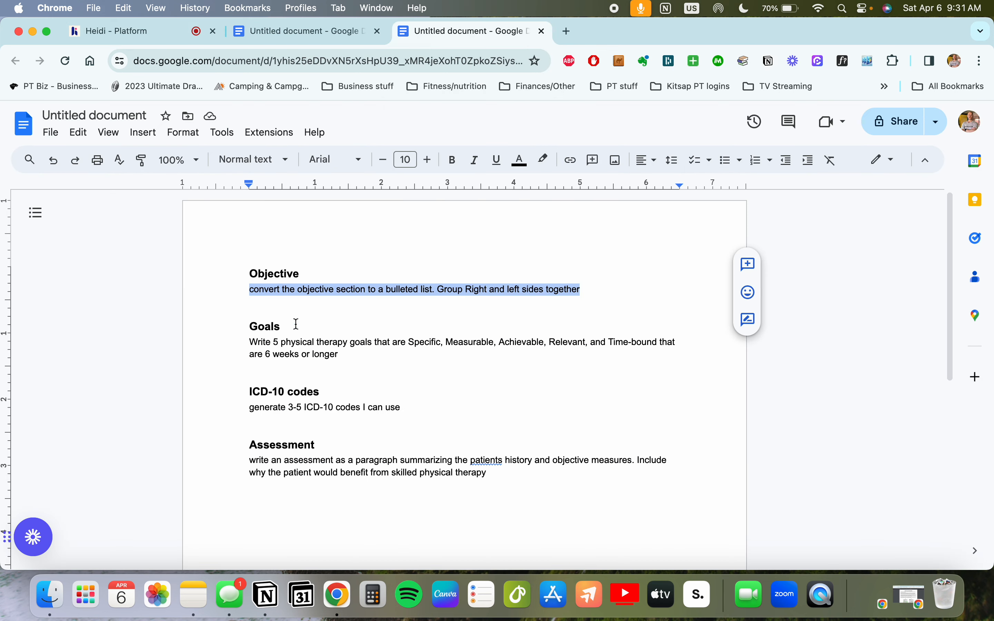
click(339, 355)
drag(339, 355, 249, 343)
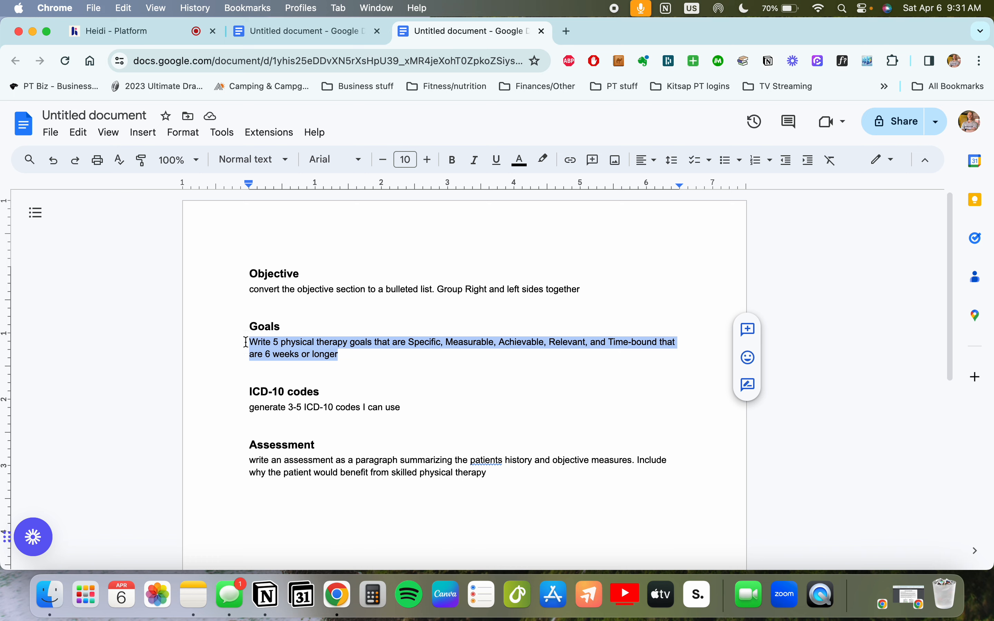
click(181, 38)
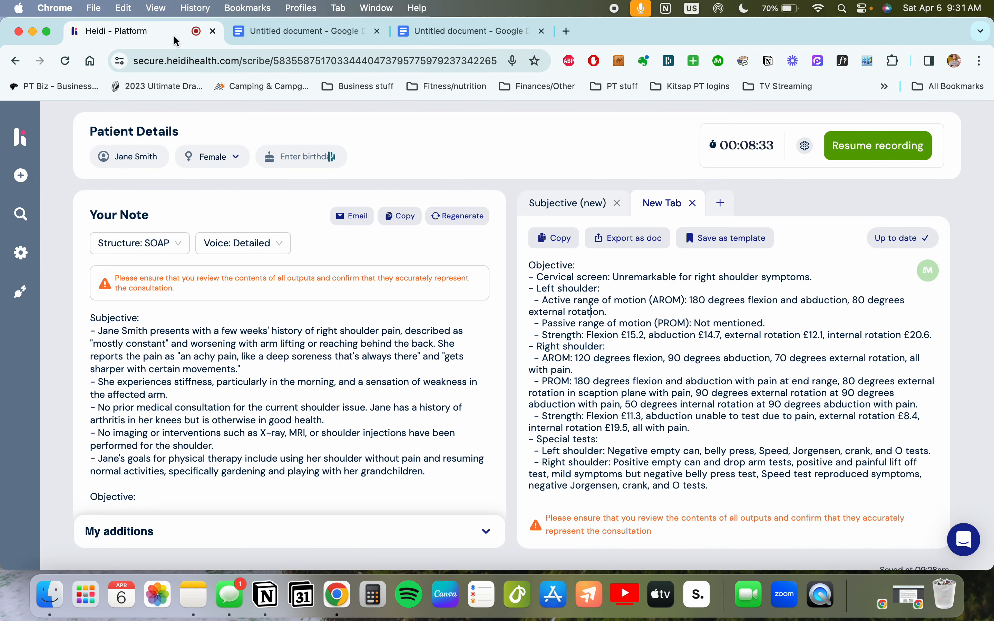
click(719, 207)
click(637, 248)
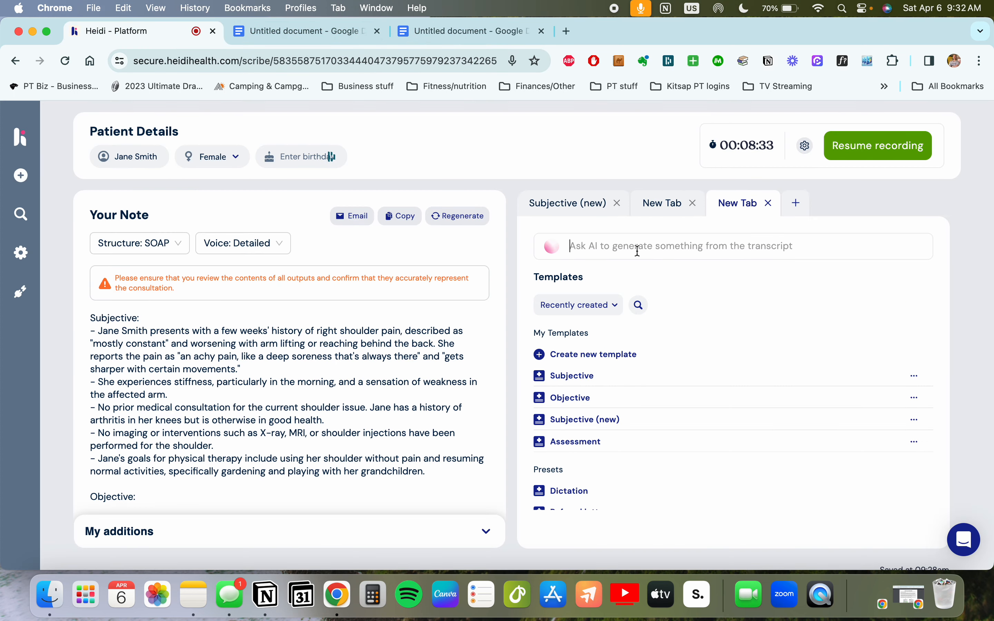
key(super+v)
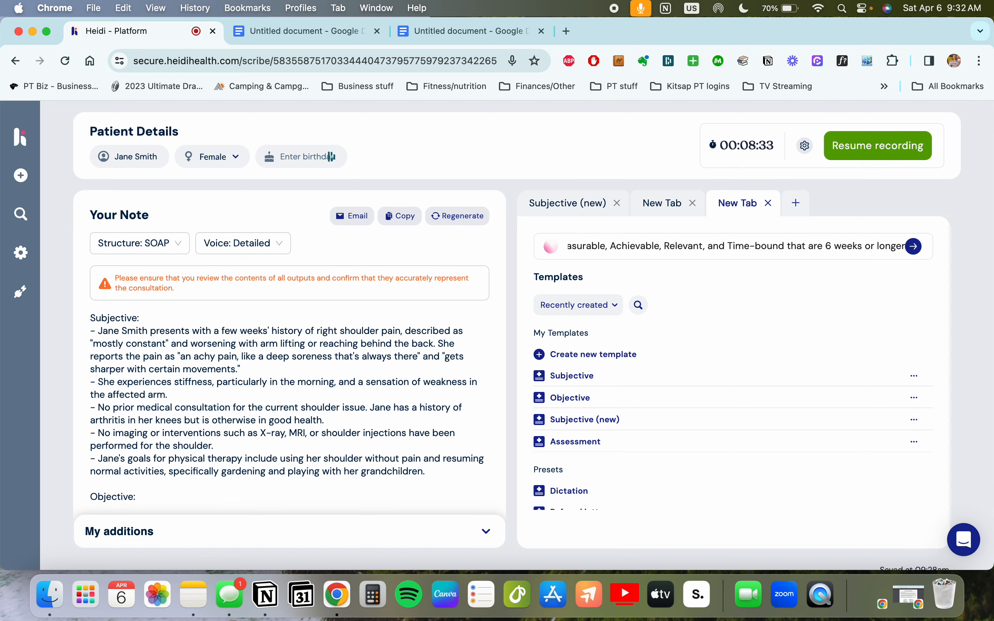
key(Return)
Recheck the Goals prompt in Google Docs and return to Heidi to read the generated physical therapy goals
click(447, 30)
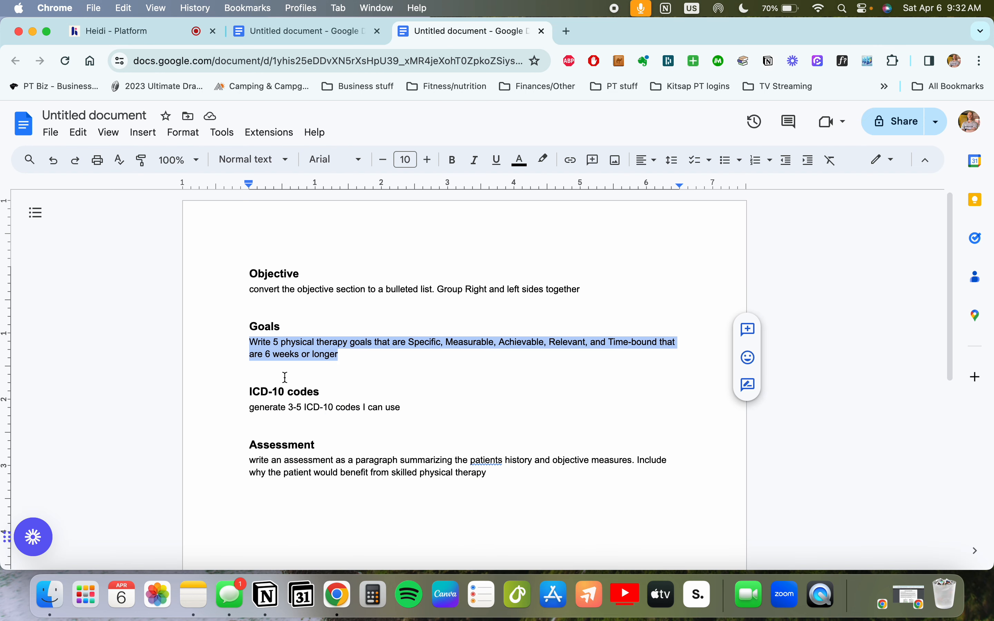
click(294, 369)
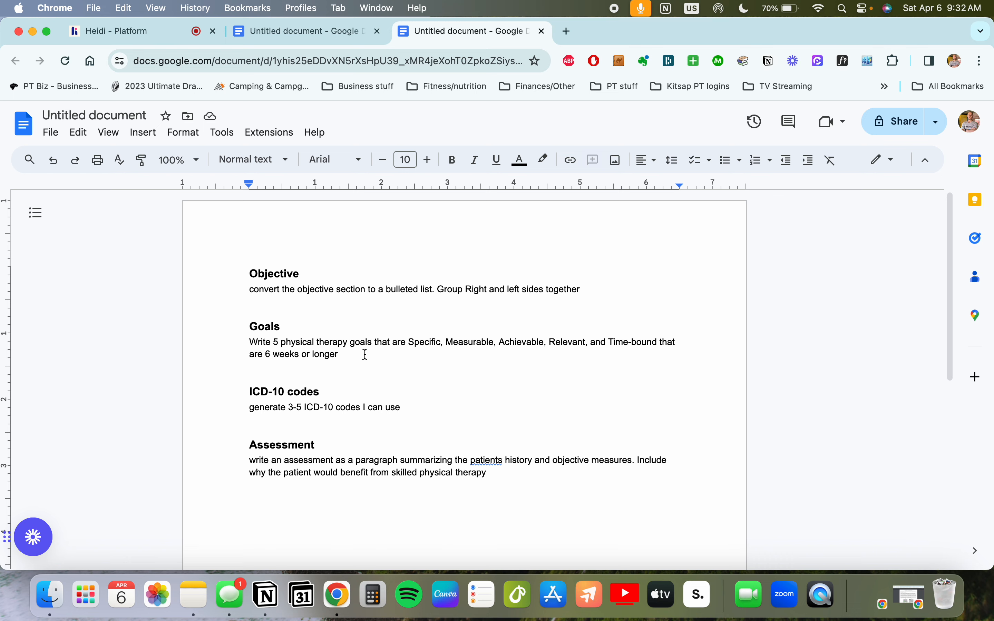
click(170, 33)
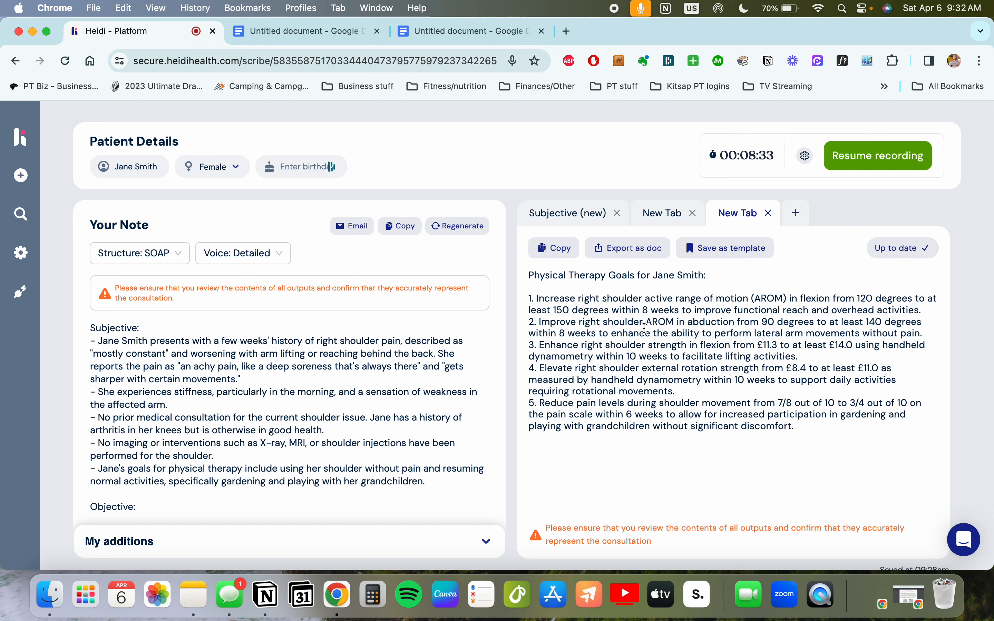
Set goal 1's timeframe to 4 weeks and extend goal 2 with ", to demonstrate ability to reach into back seat of car"
click(648, 310)
key(BackSpace)
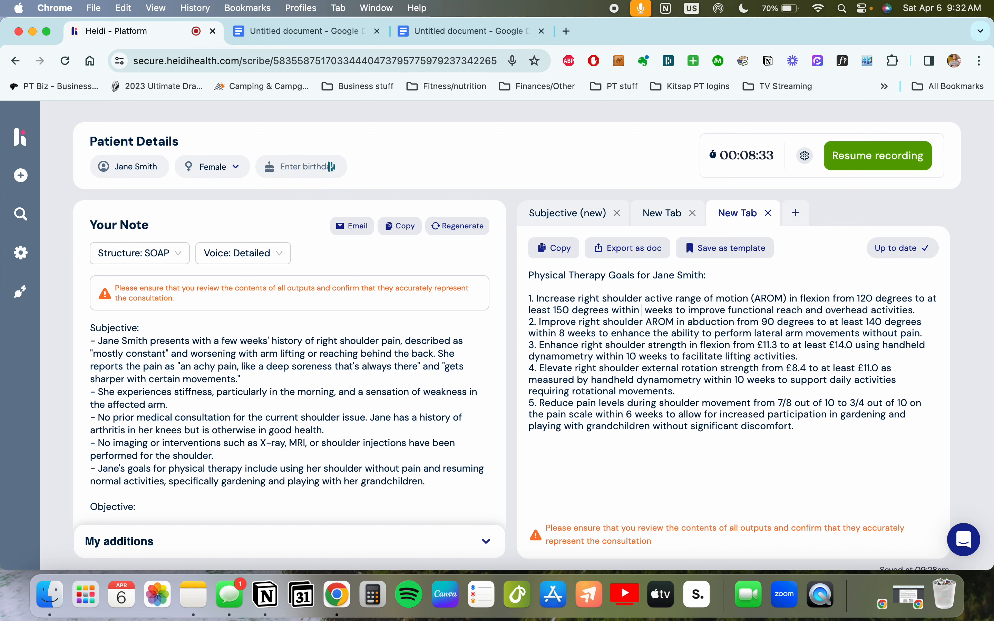
text(4)
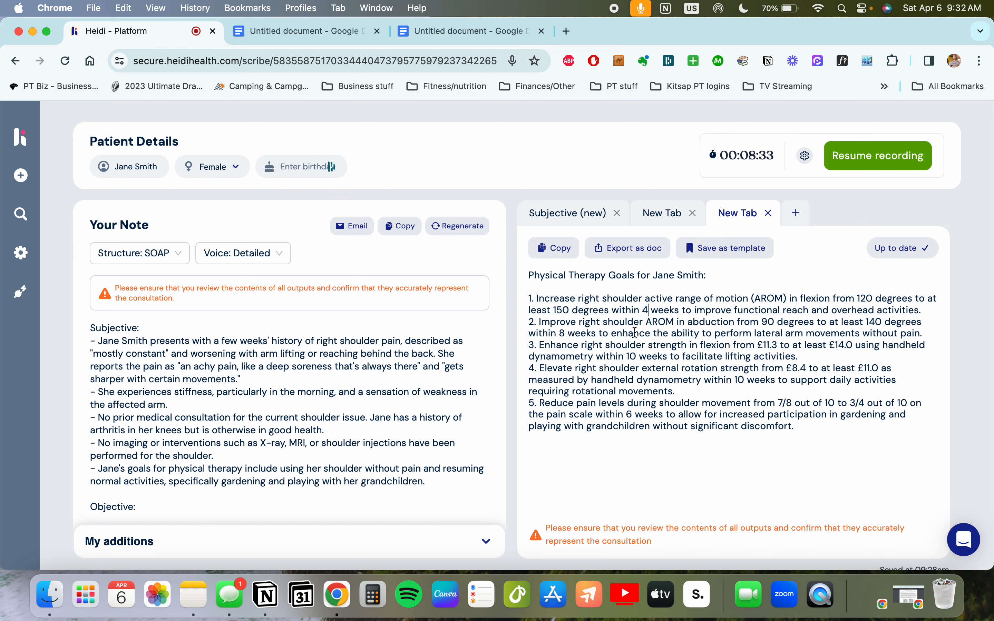
drag(540, 322, 673, 323)
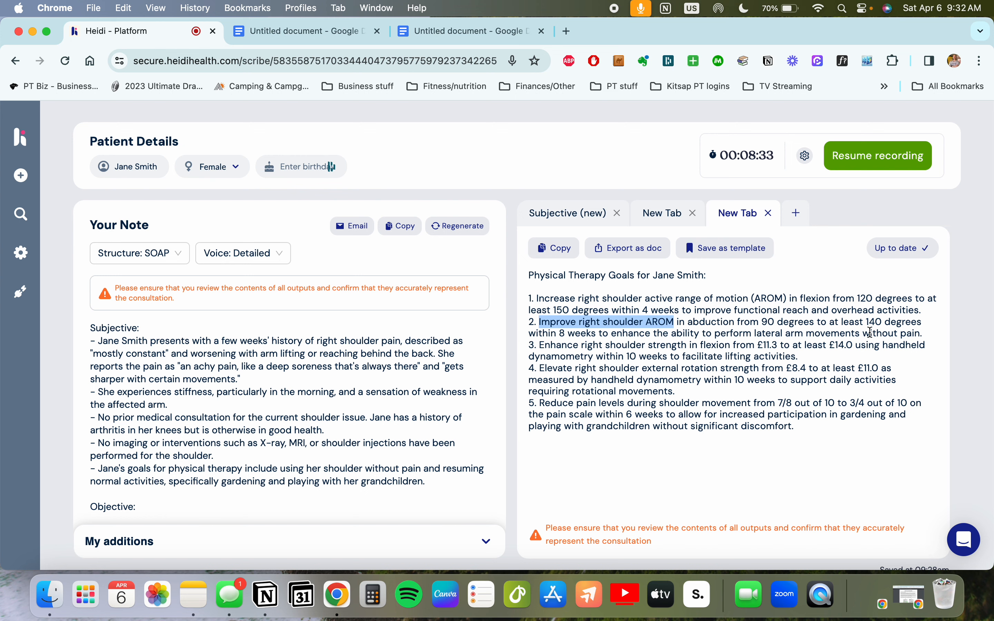
click(944, 334)
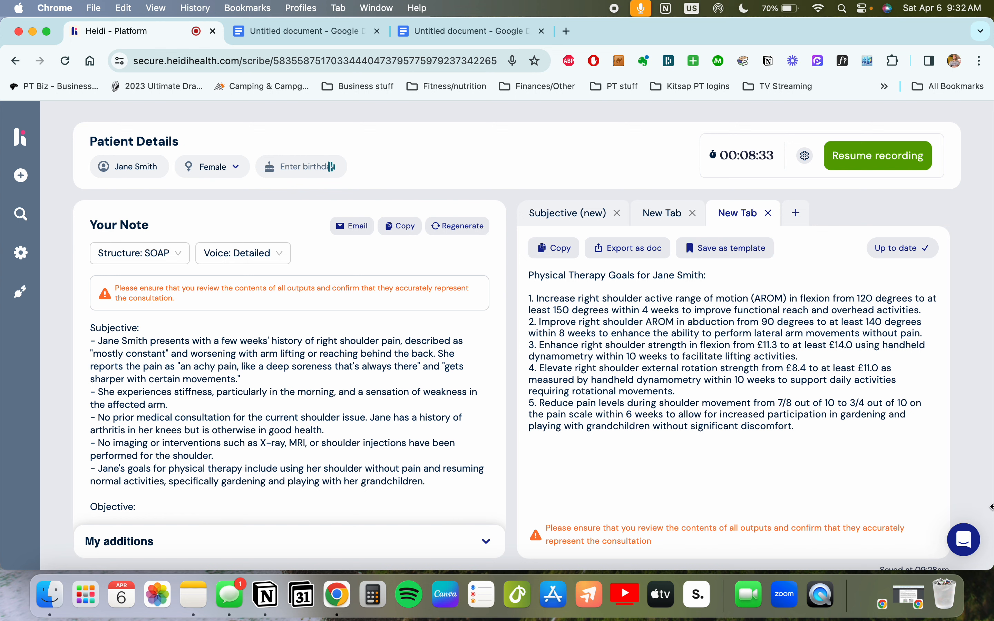
text(, to demonstrate ability to reach into back seat of car)
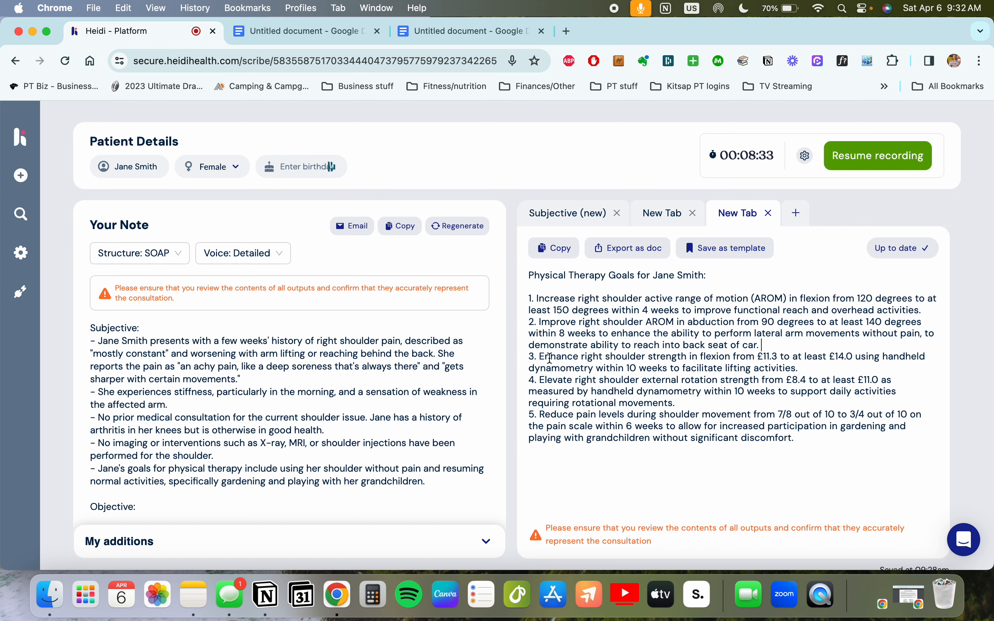
Review goals 3 to 5, covering shoulder flexion strength, external rotation strength and pain reduction
drag(539, 356, 632, 372)
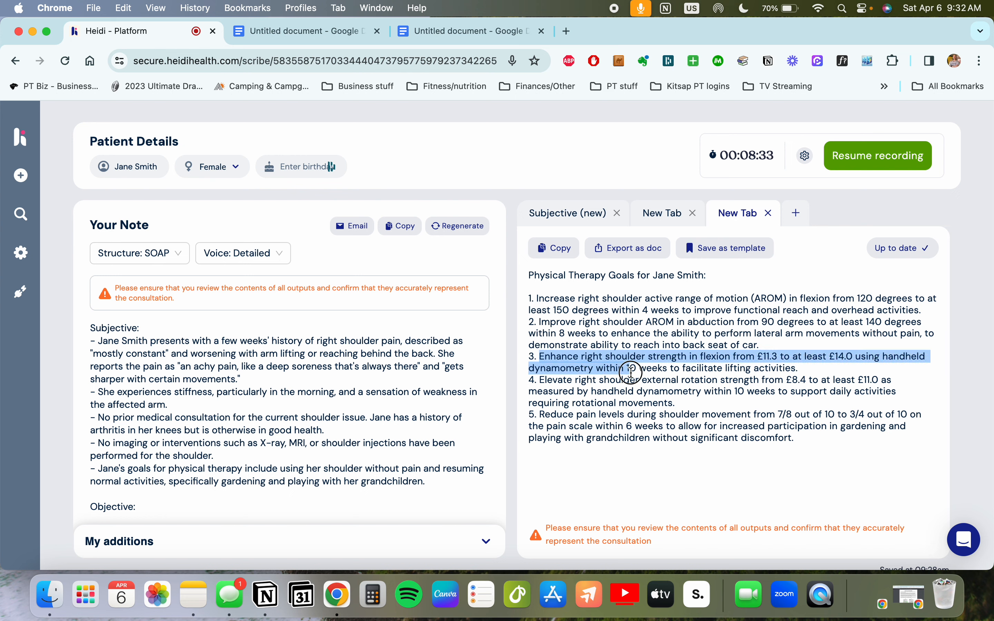
drag(631, 372, 661, 371)
drag(799, 369, 645, 366)
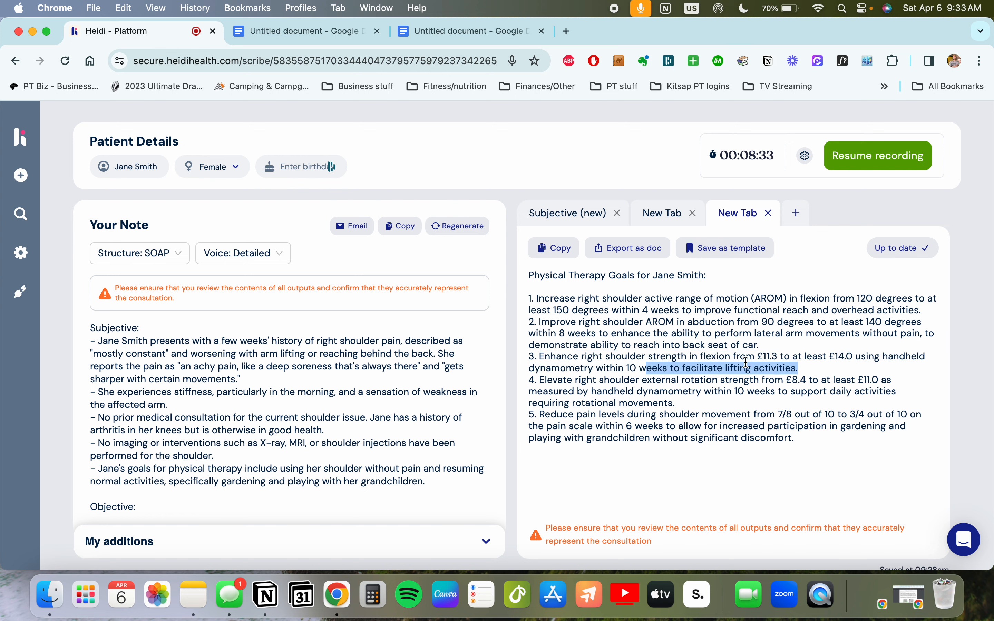
drag(756, 356, 763, 356)
drag(537, 379, 719, 384)
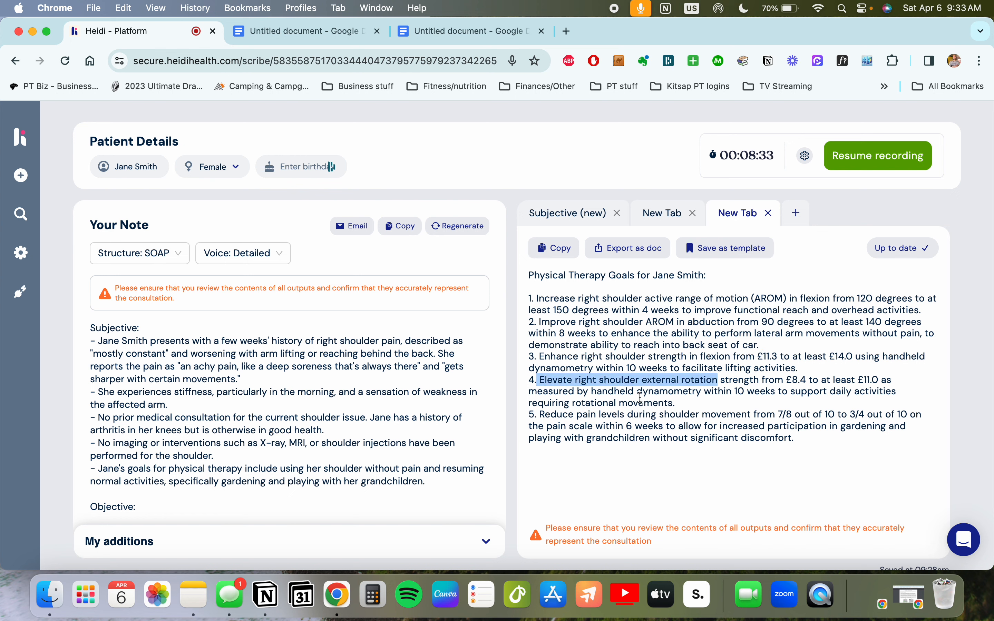
click(637, 398)
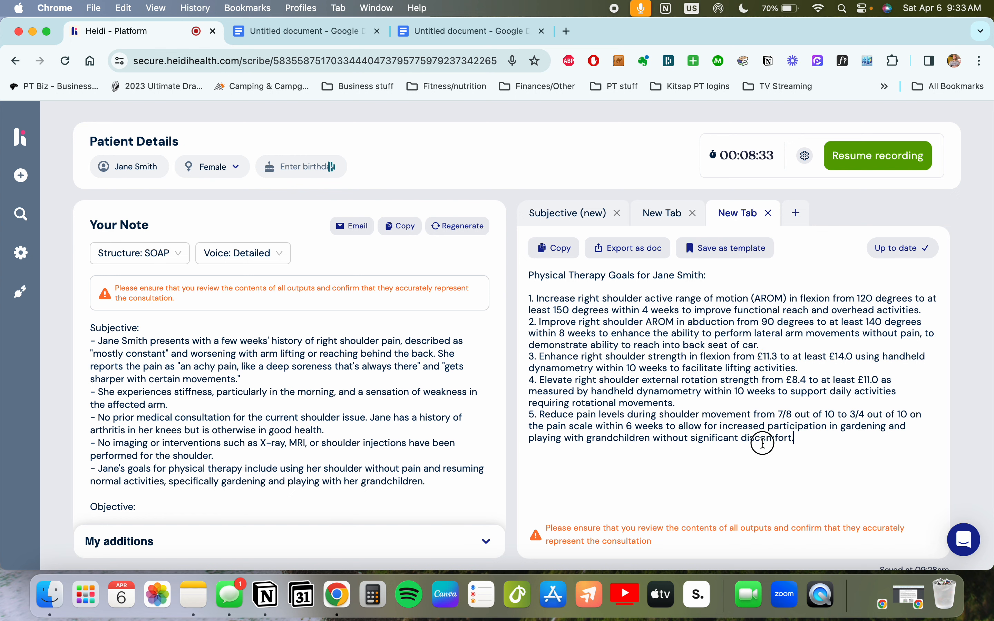
drag(796, 439, 504, 417)
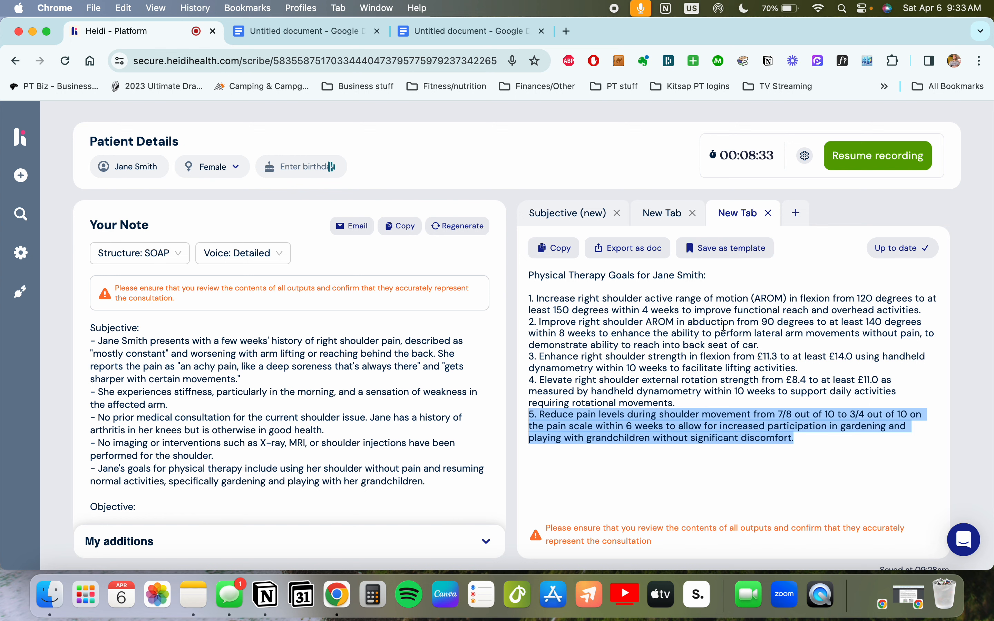
click(682, 411)
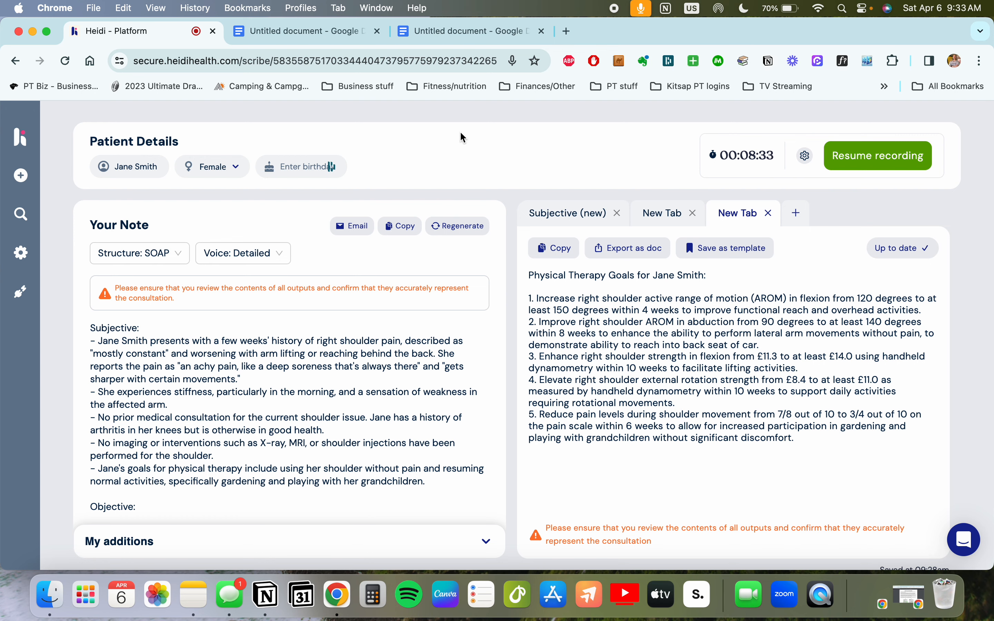
Switch to the Google Docs prompt list and reread the Goals prompt
click(469, 33)
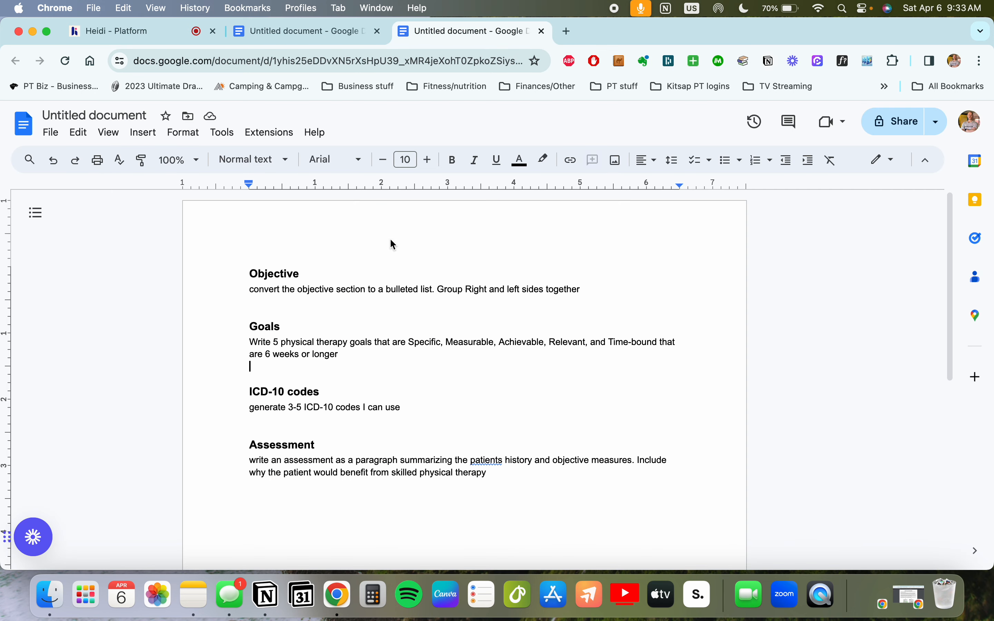
drag(339, 355, 245, 347)
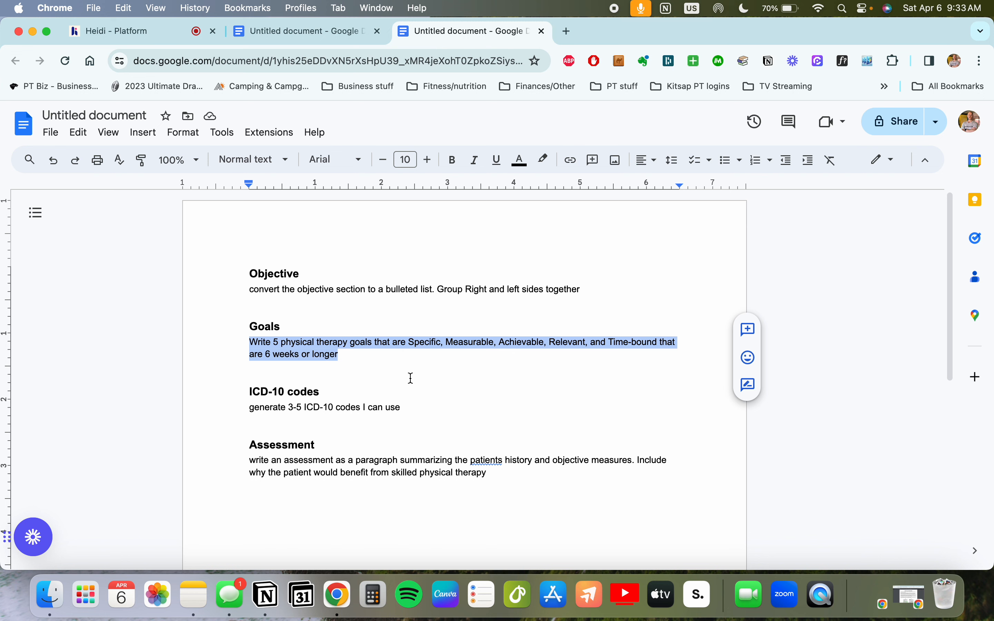
click(371, 356)
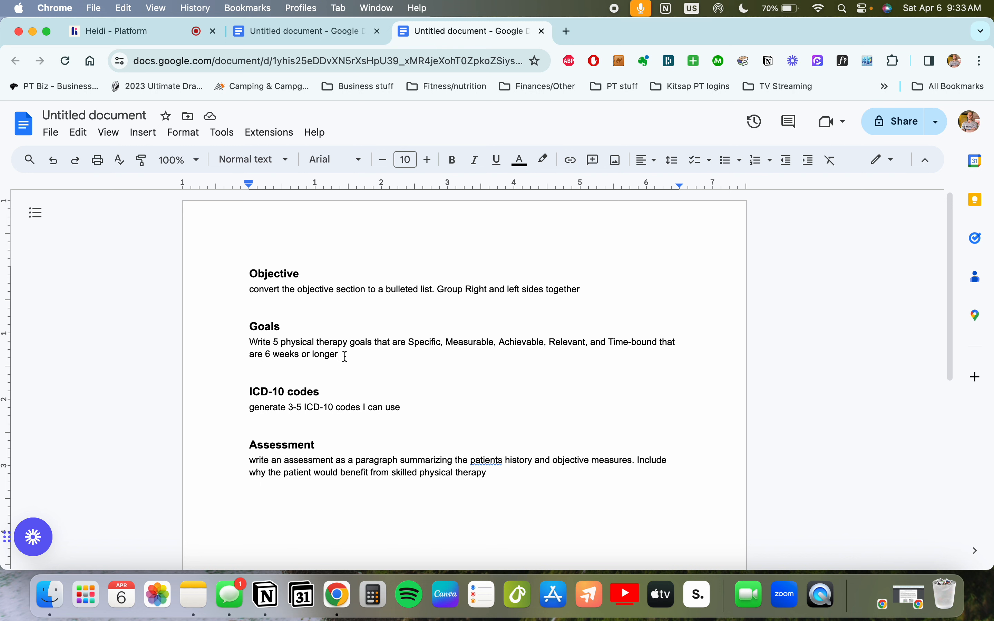
key(Return)
key(Return)
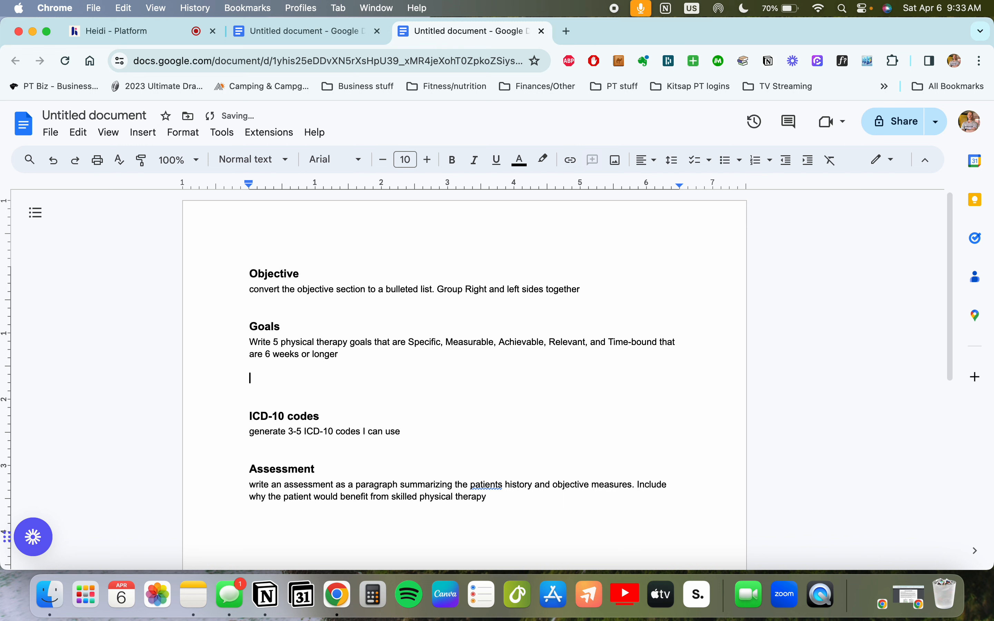
drag(344, 356, 249, 342)
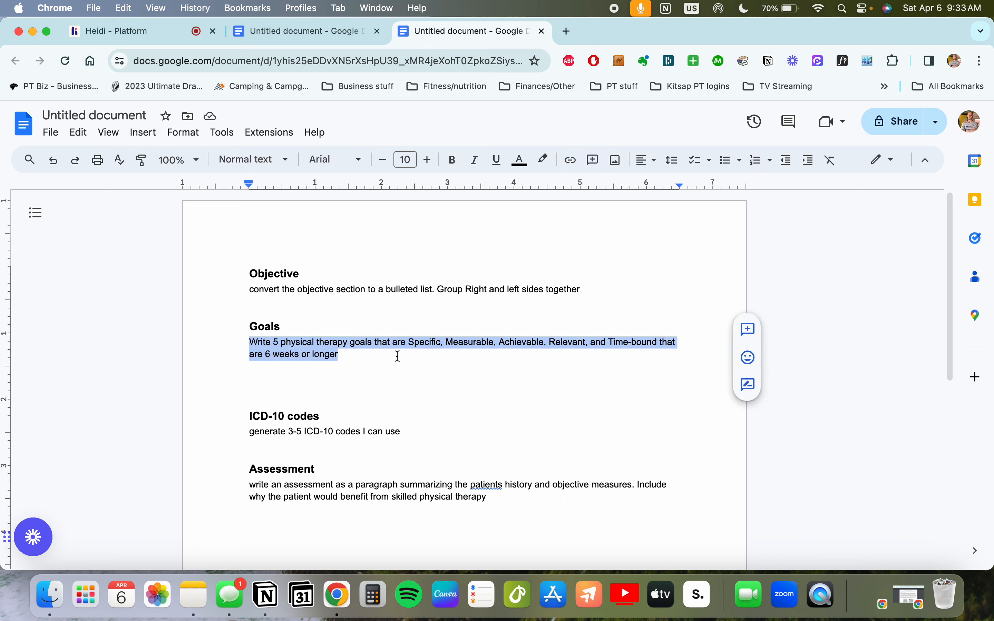
click(396, 367)
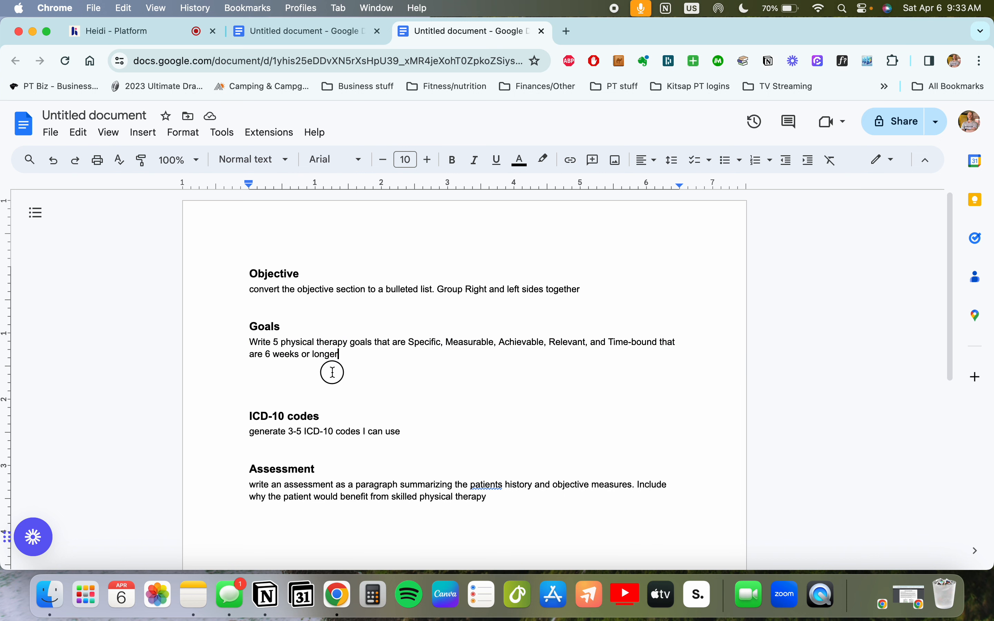
click(318, 383)
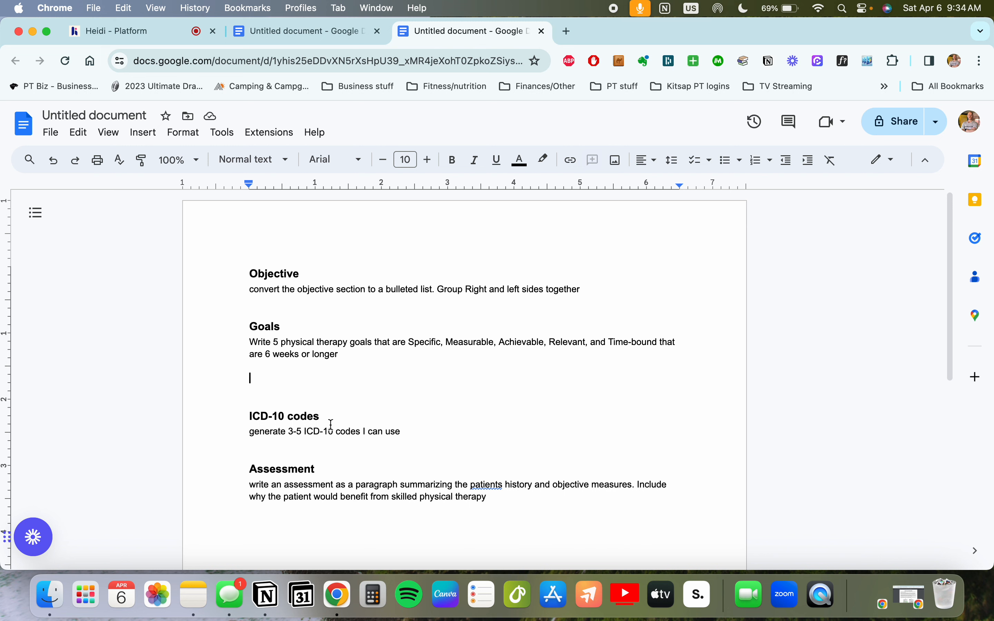
drag(338, 356, 233, 347)
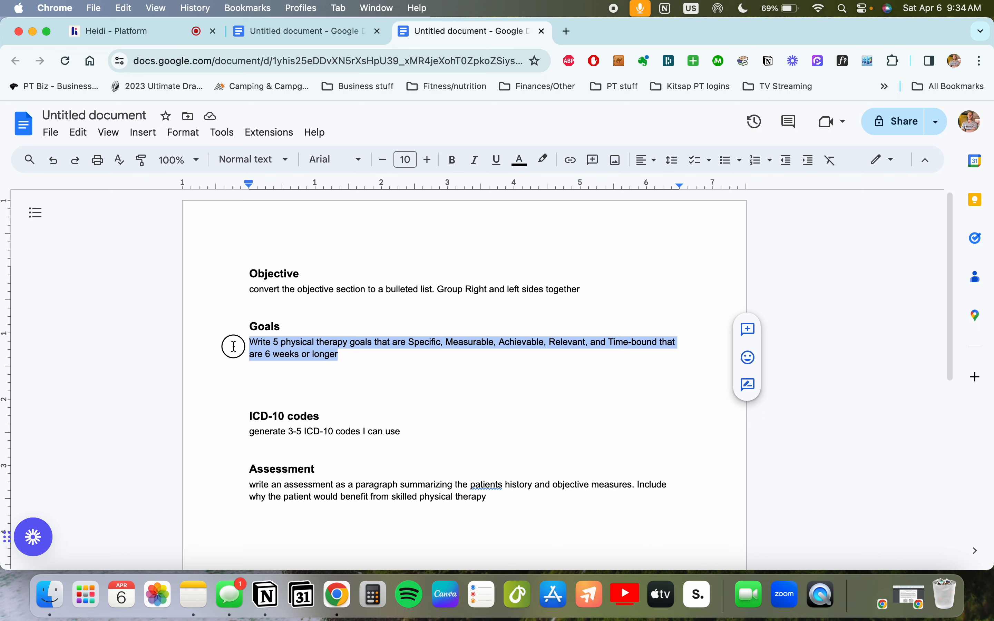
click(261, 383)
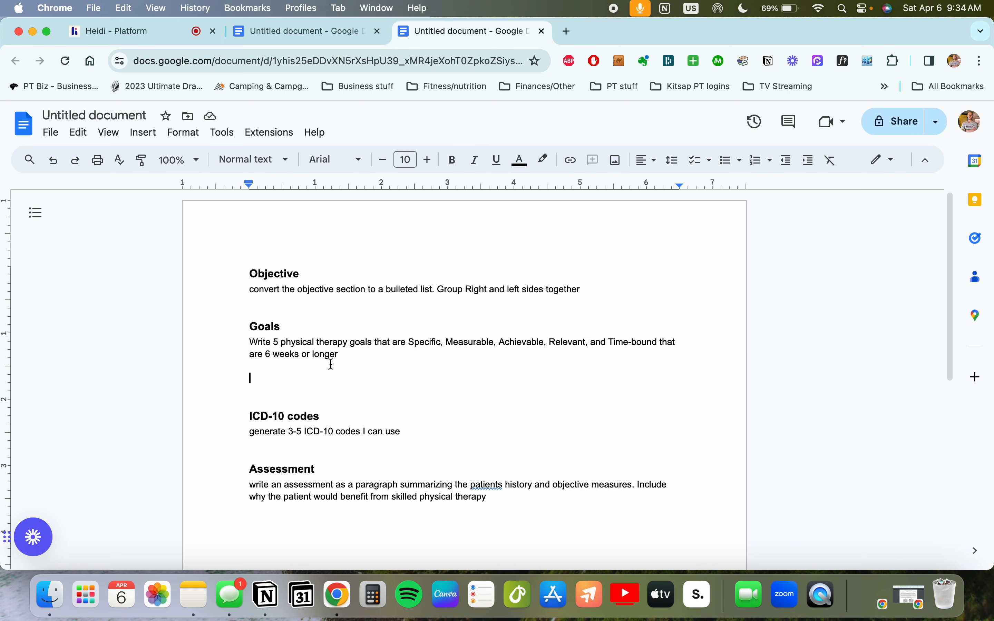
drag(344, 355, 231, 340)
click(366, 373)
drag(350, 355, 255, 347)
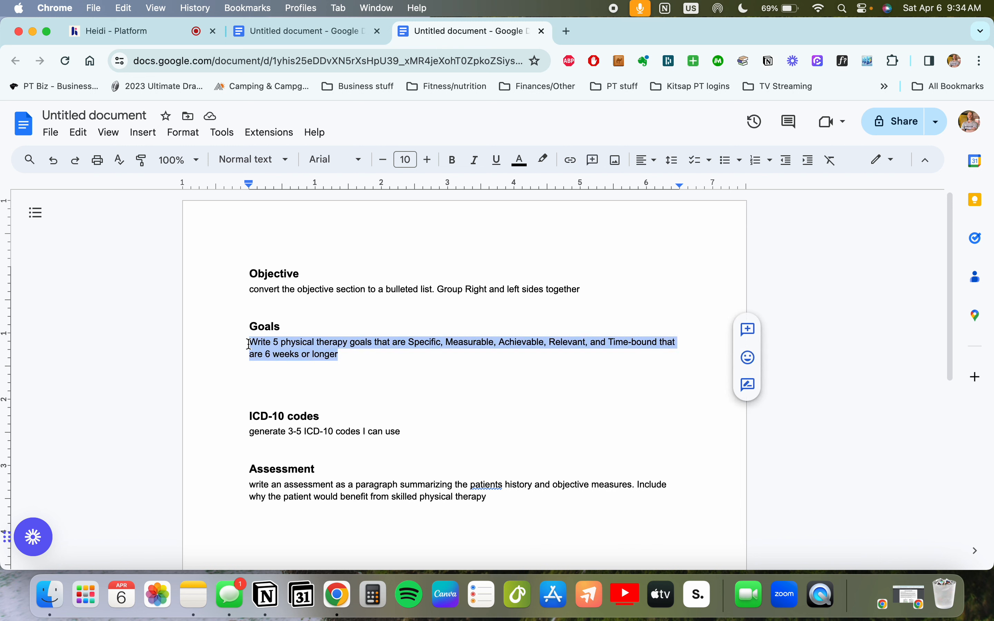
click(325, 377)
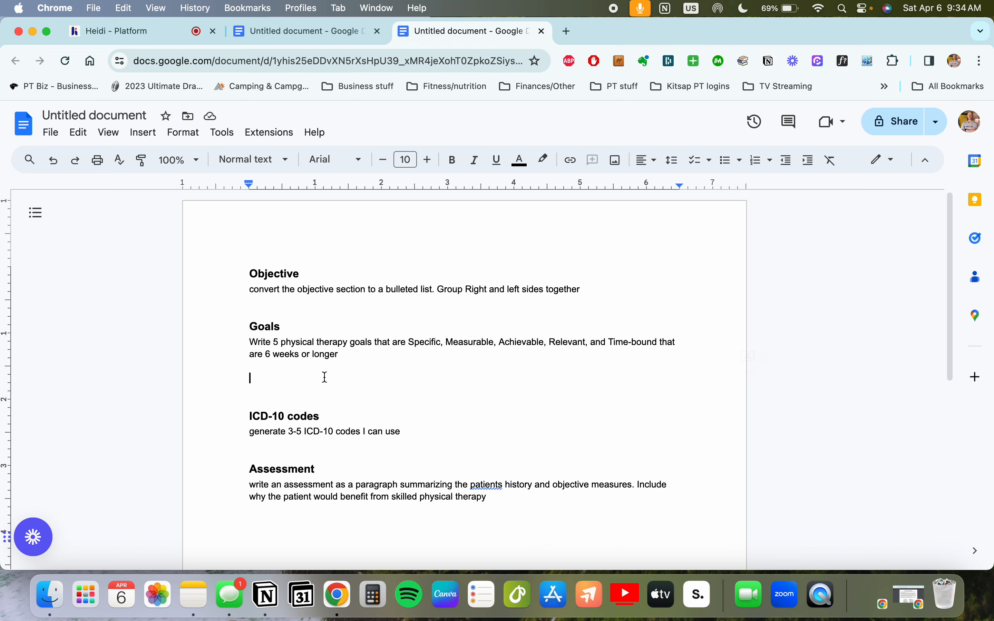
key(BackSpace)
key(BackSpace)
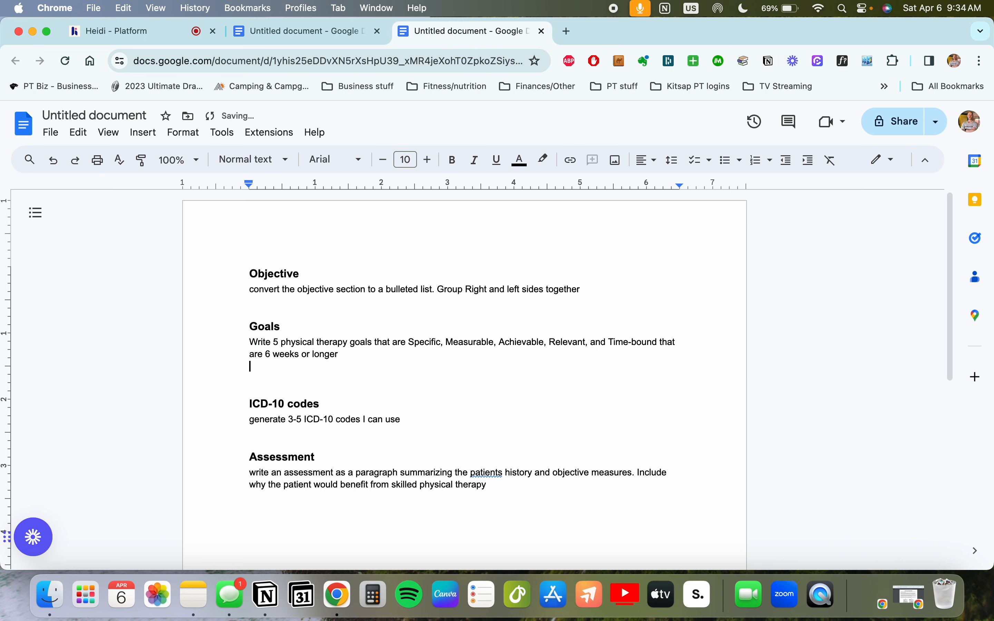
Copy the ICD-10 prompt "generate 3-5 ICD-10 codes I can use" from Google Docs and generate it in a new Heidi tab
drag(408, 408, 238, 406)
key(super+c)
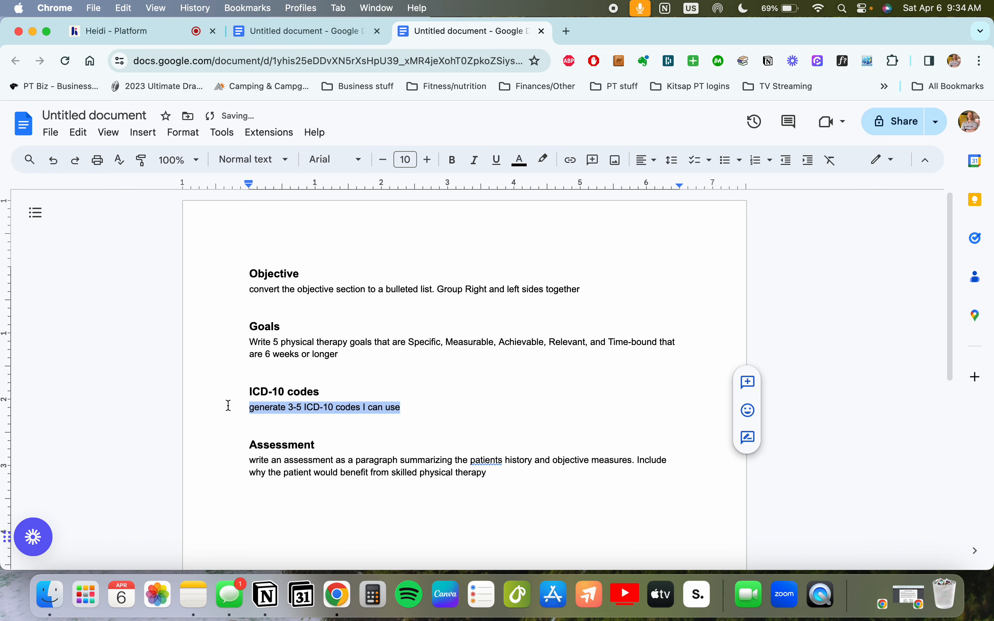
click(152, 36)
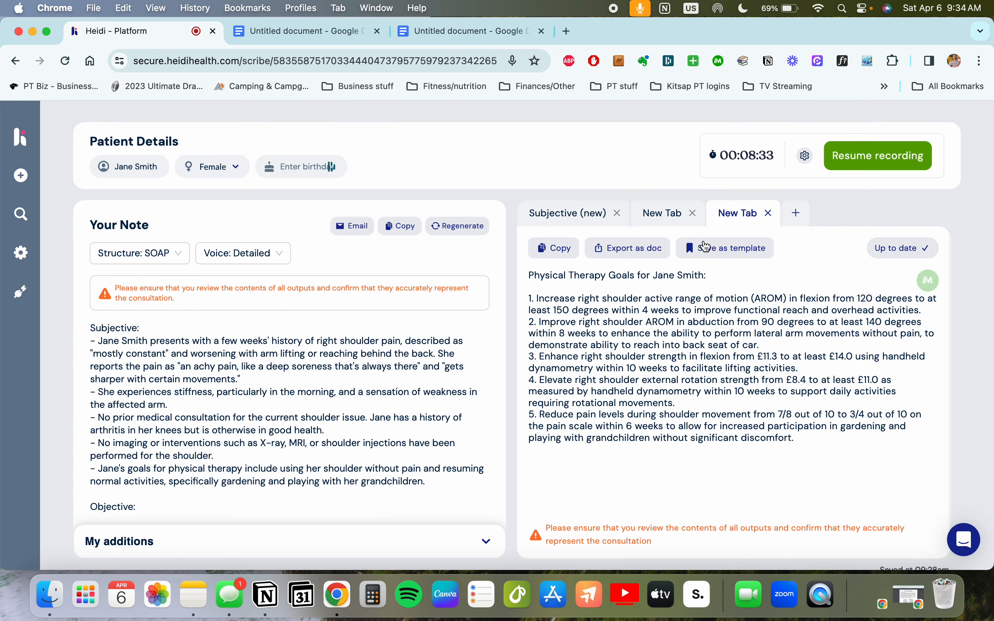
click(797, 212)
key(super+v)
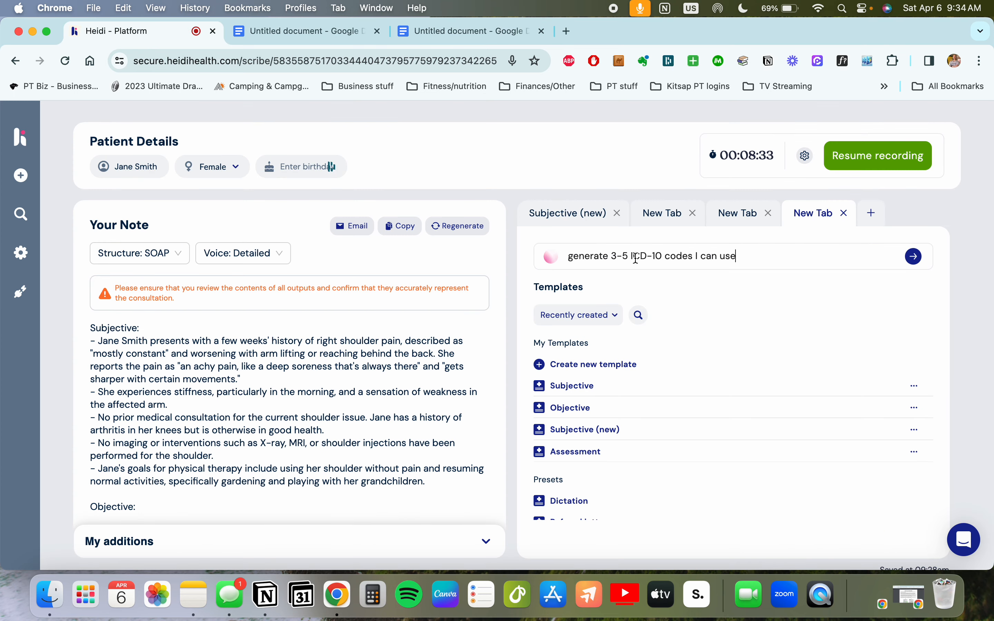
key(Return)
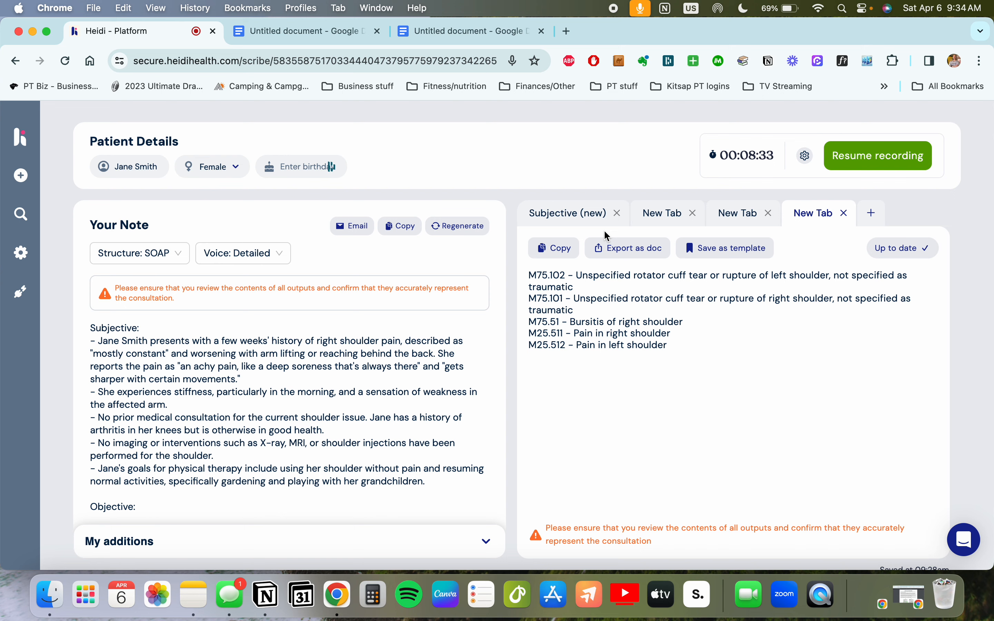
With the Google Docs Assessment prompt, generate a paragraph in a new Heidi tab summarizing history, objective measures and the benefit of skilled physical therapy
click(452, 32)
click(402, 473)
drag(497, 473, 231, 461)
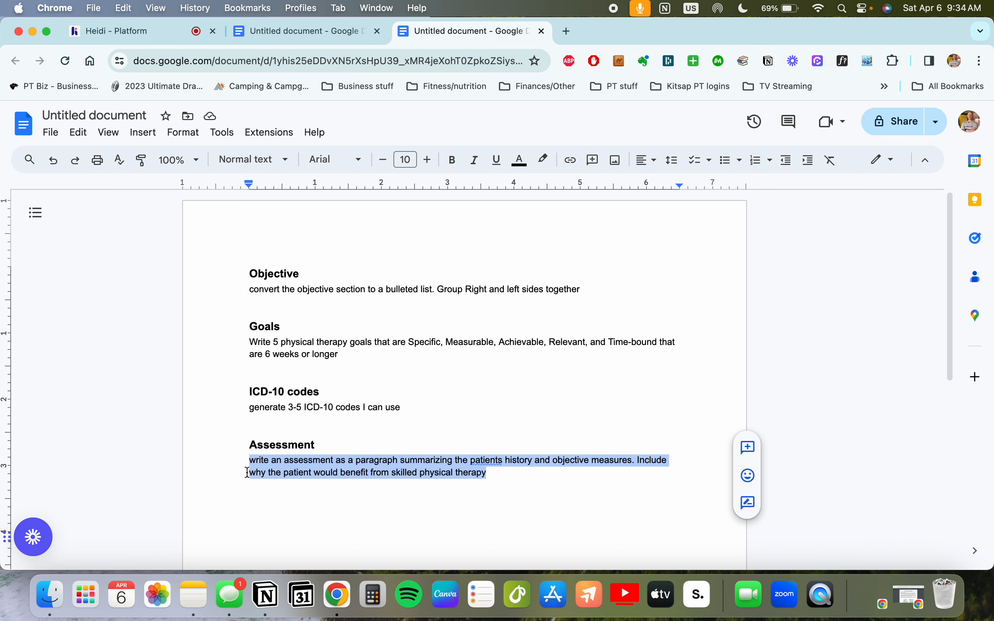
click(150, 37)
click(872, 213)
key(super+v)
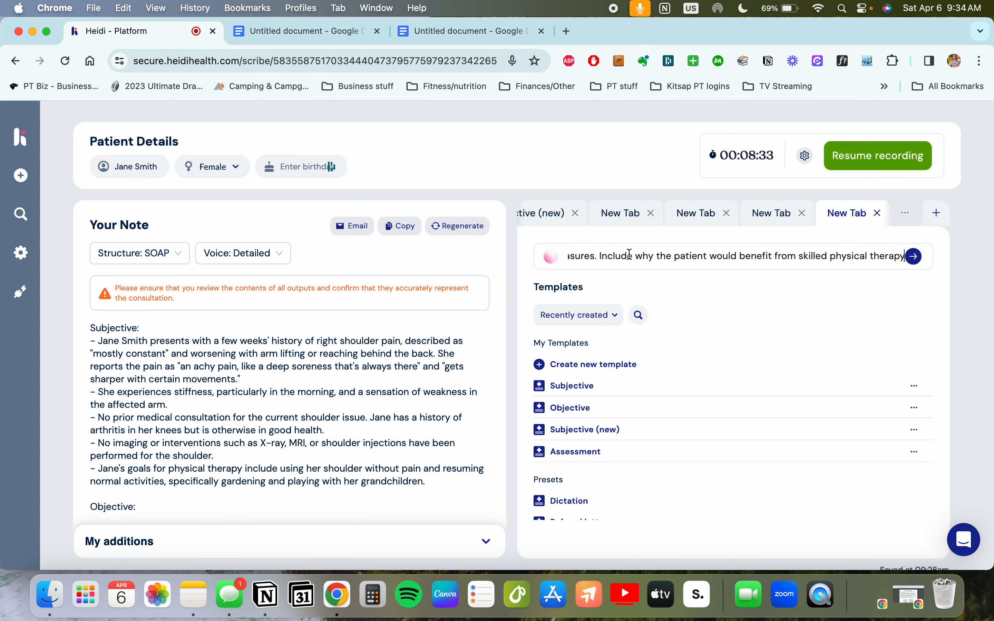
key(Return)
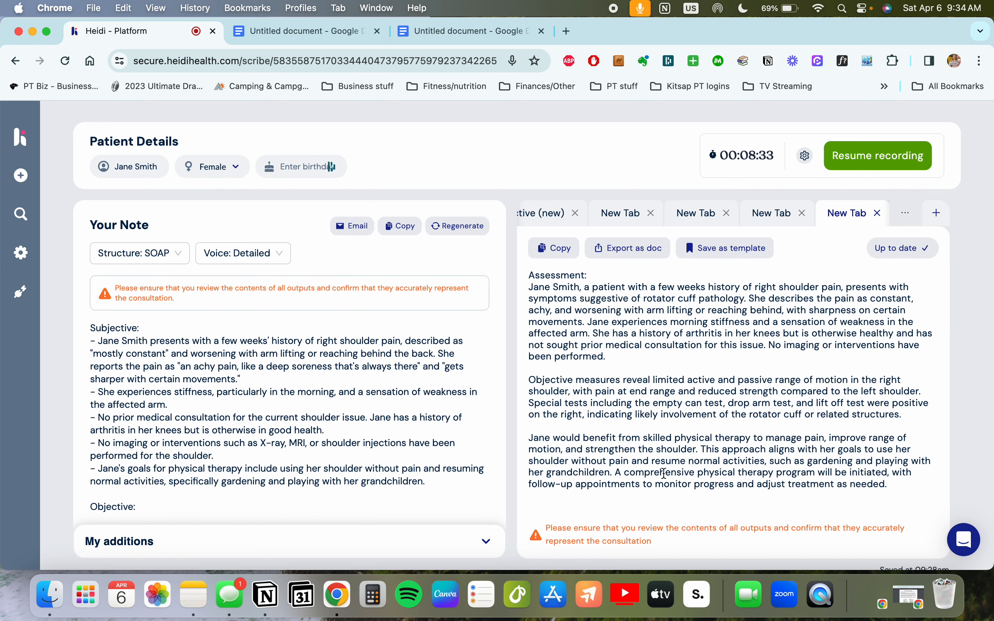
Review the generated assessment's history, objective measures and skilled physical therapy paragraphs
click(611, 354)
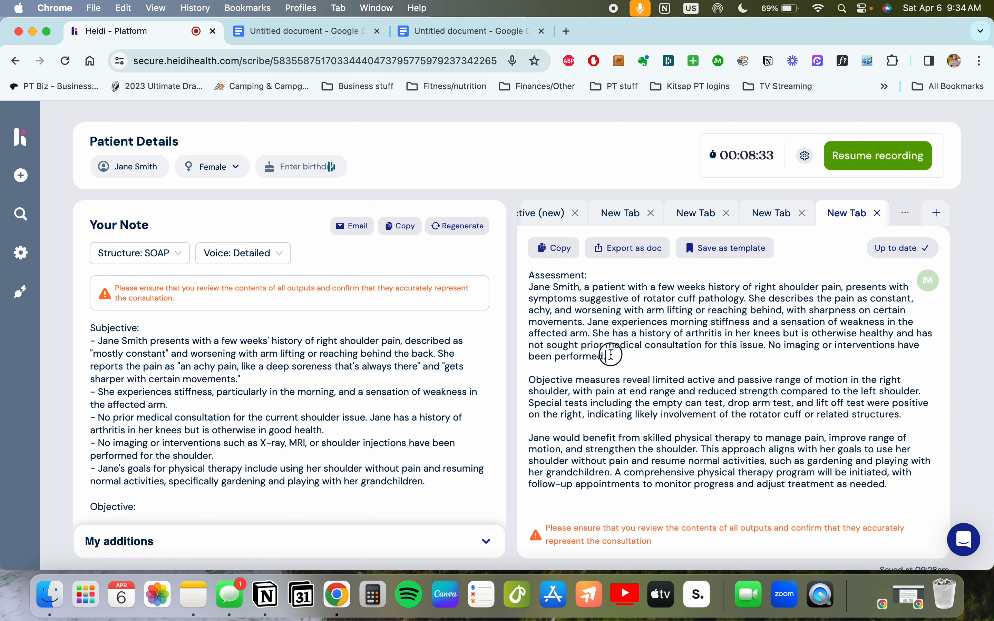
drag(612, 354, 529, 287)
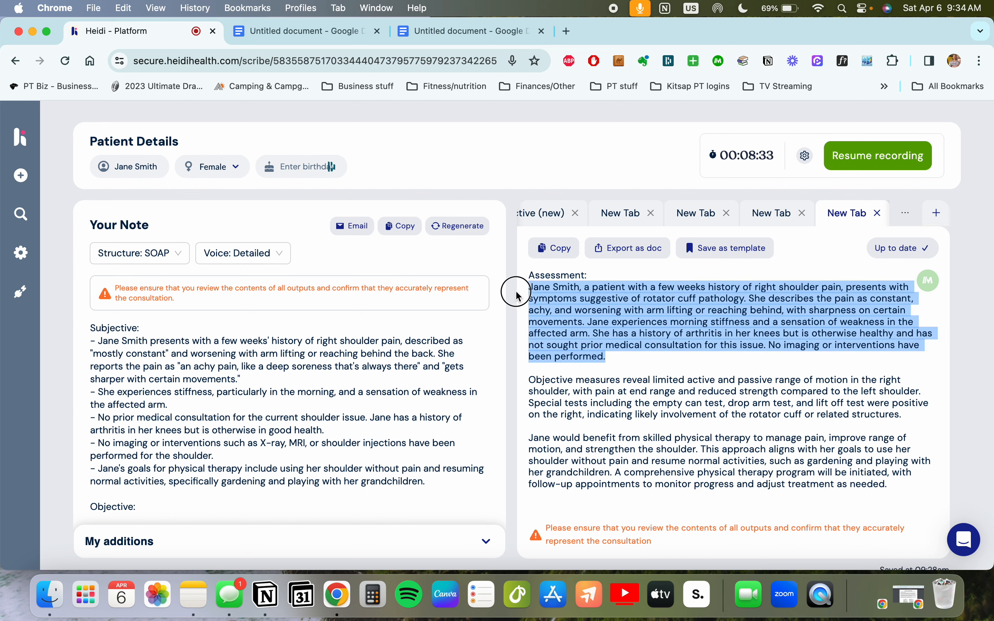
drag(904, 413, 529, 380)
drag(890, 486, 506, 442)
click(685, 423)
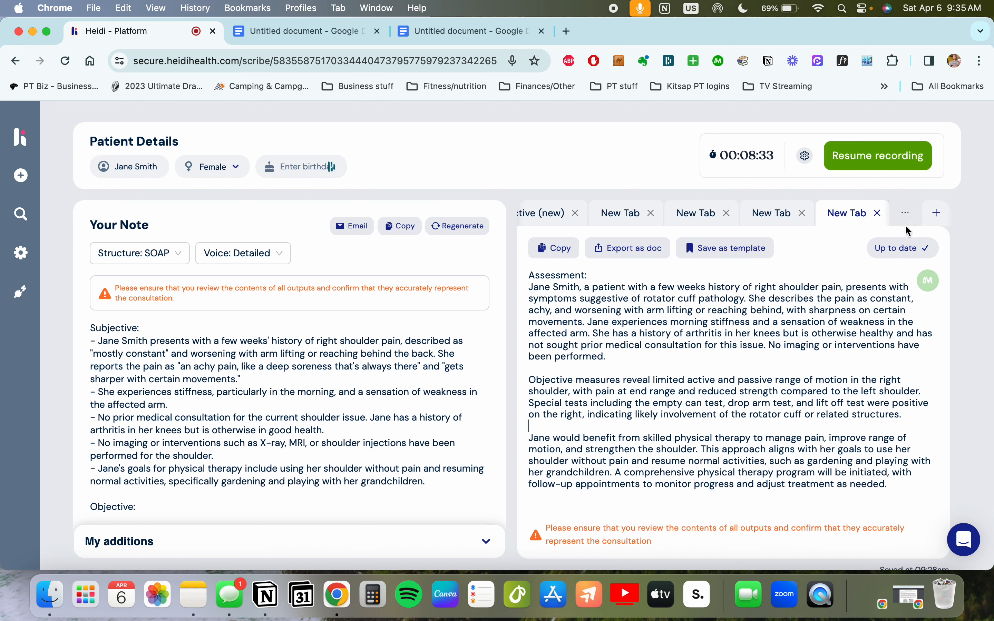
Open a new Heidi output tab listing the templates, then return to the Google Docs prompt list
click(935, 215)
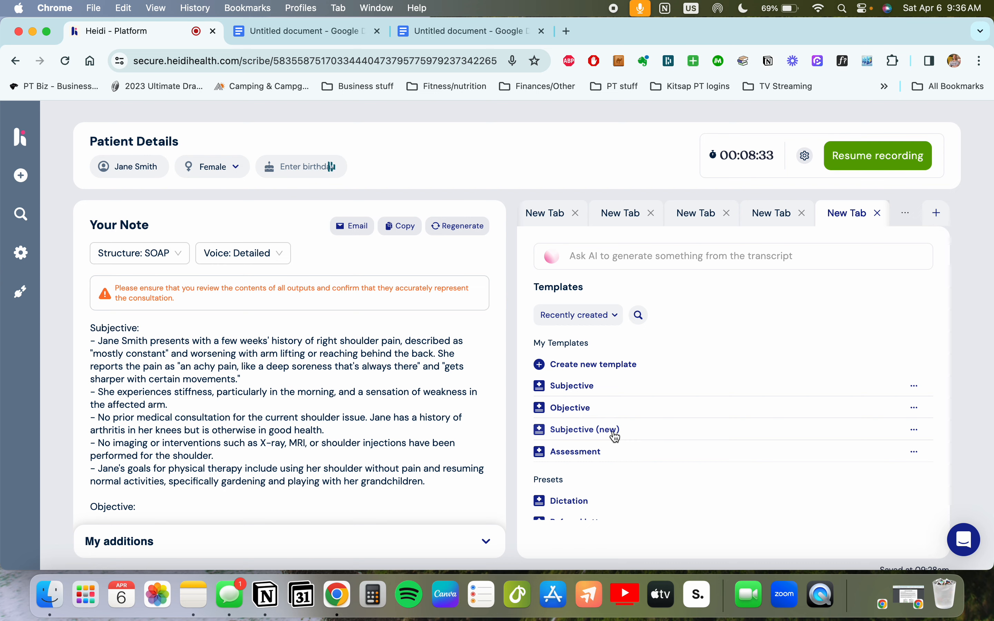
click(567, 30)
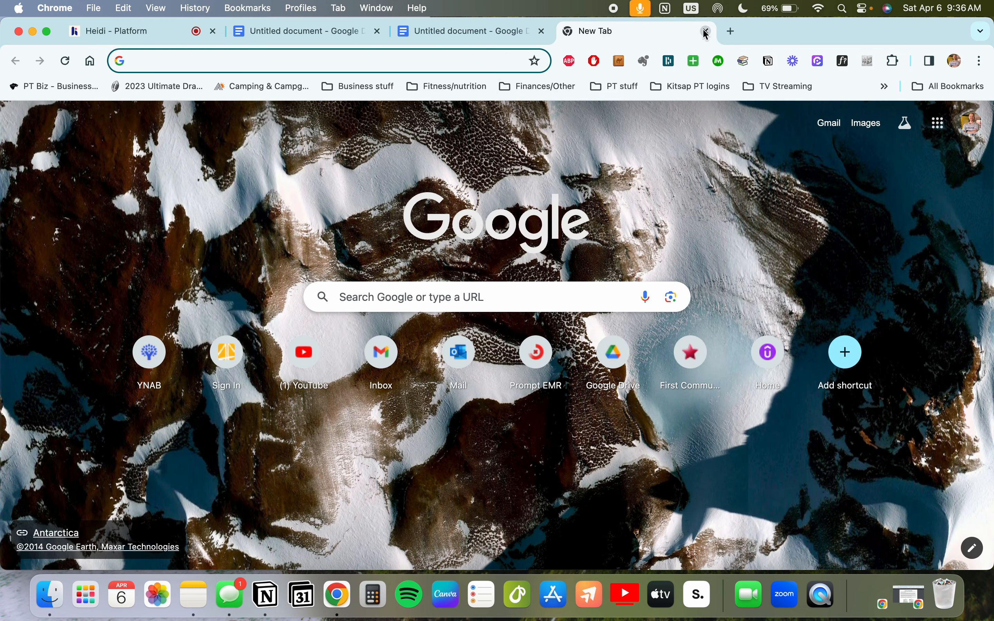
click(707, 31)
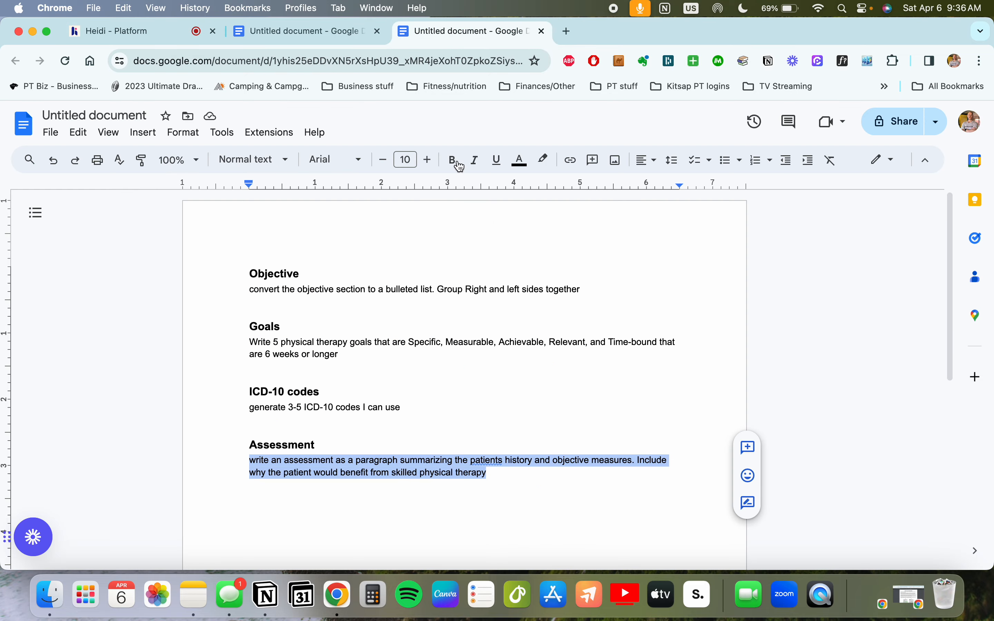
Below the Assessment prompt in Google Docs, call up the saved assessment snippet with fill-in placeholders by searching "-as"
click(528, 477)
key(Return)
key(Return)
text(/)
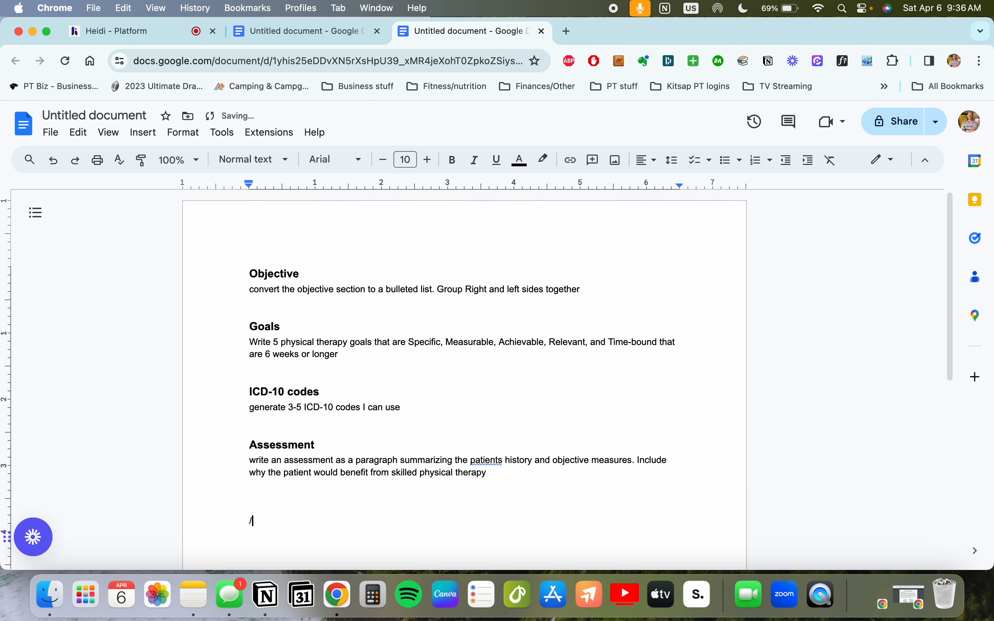
text(/-)
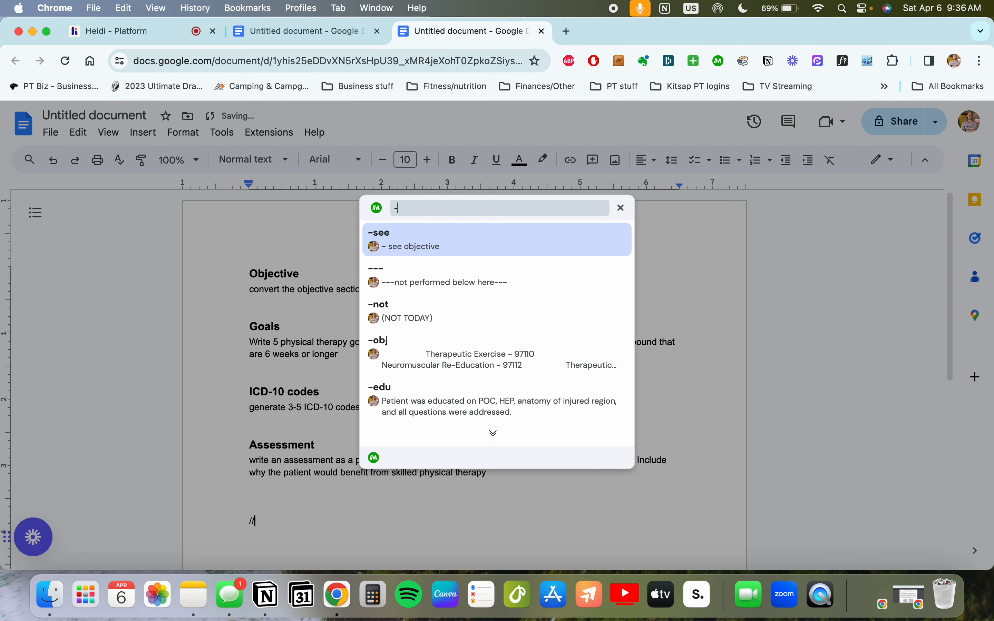
text(as)
key(Return)
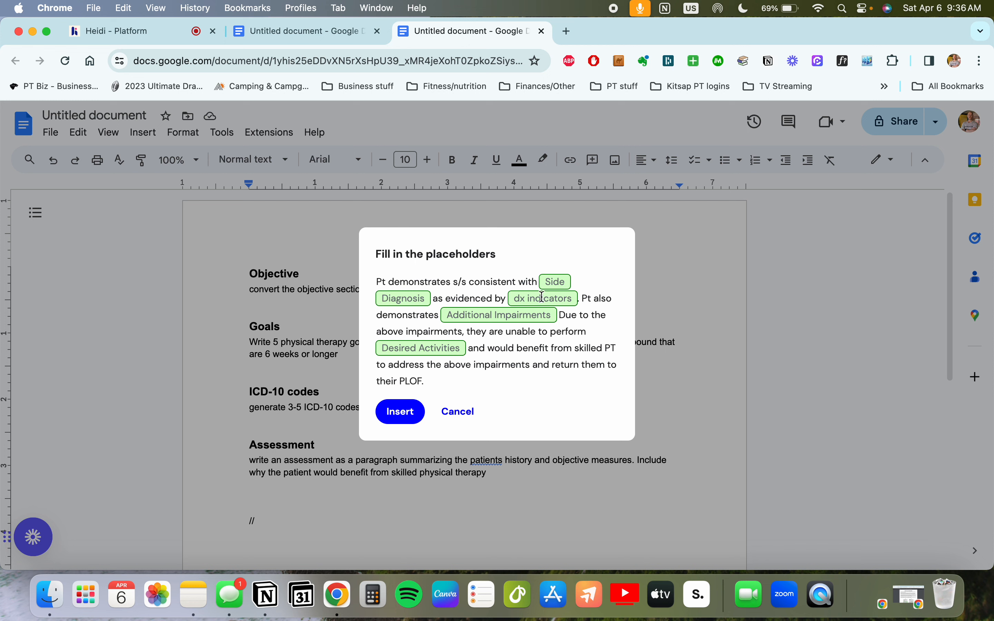
Examine the snippet's diagnosis indicators, limited activities and skilled PT wording, and dismiss it without inserting
click(522, 298)
drag(560, 315, 600, 330)
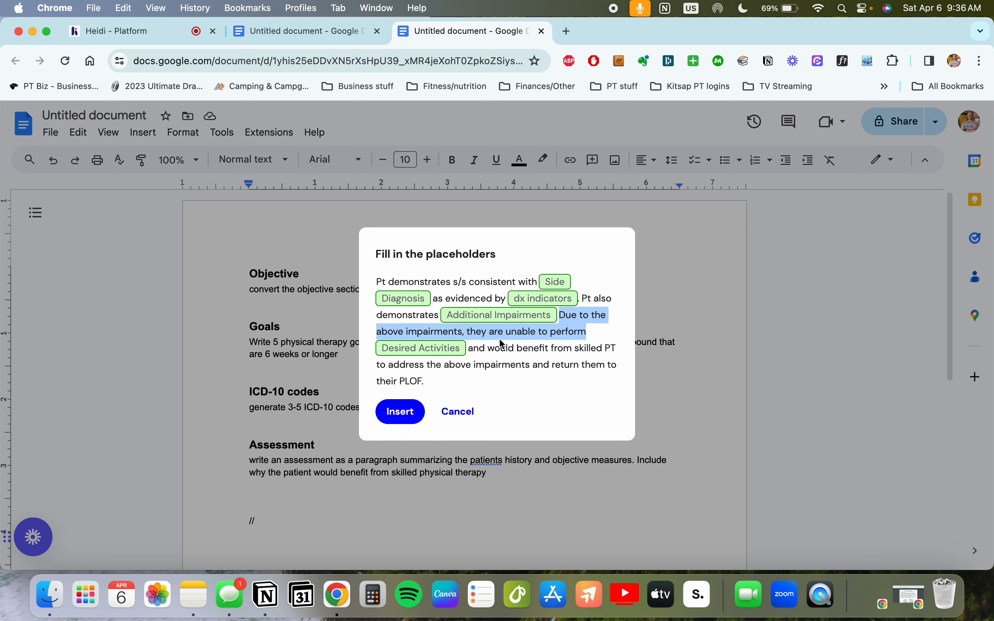
click(419, 346)
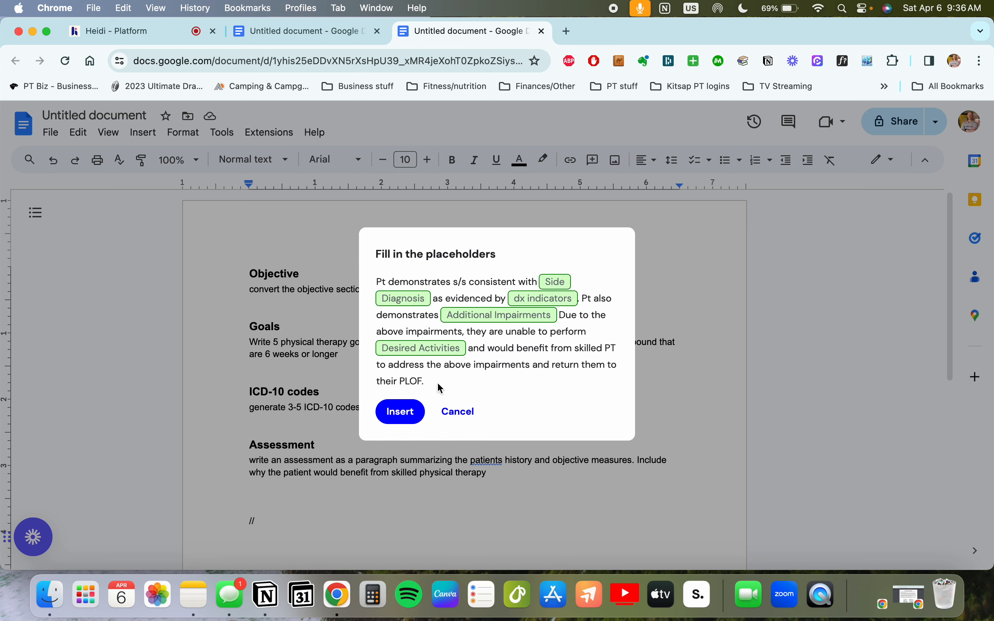
drag(423, 382, 375, 281)
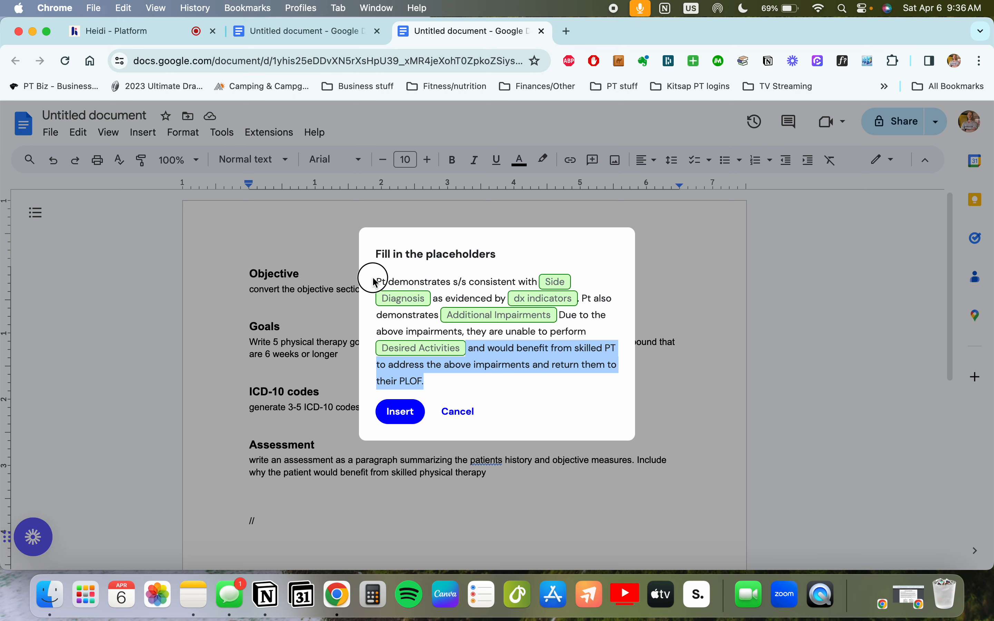
click(458, 411)
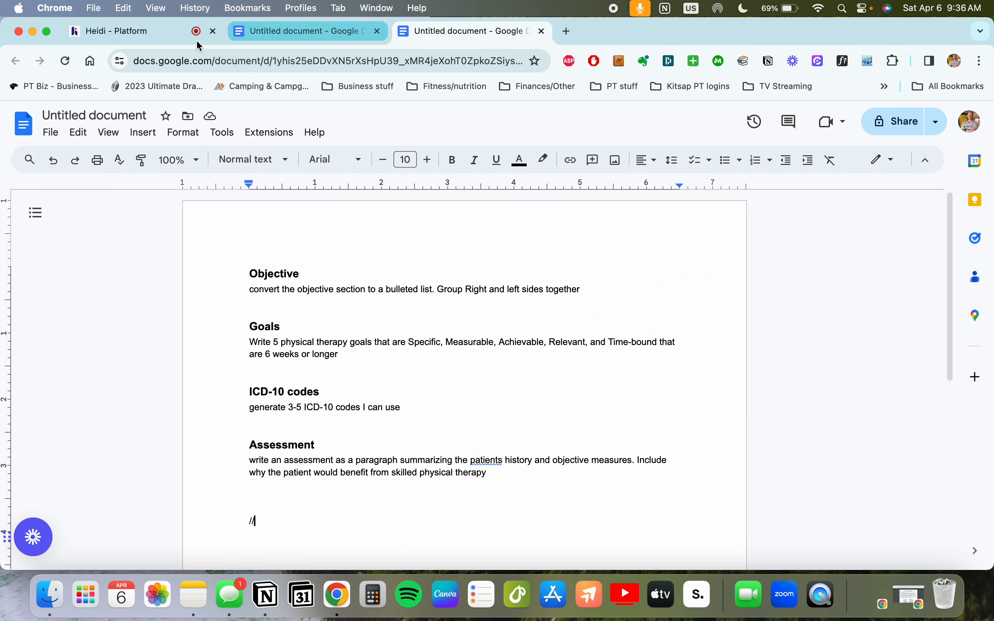
Switch to Heidi and view the structure of the Subjective (new) template, closing it without changes
click(198, 41)
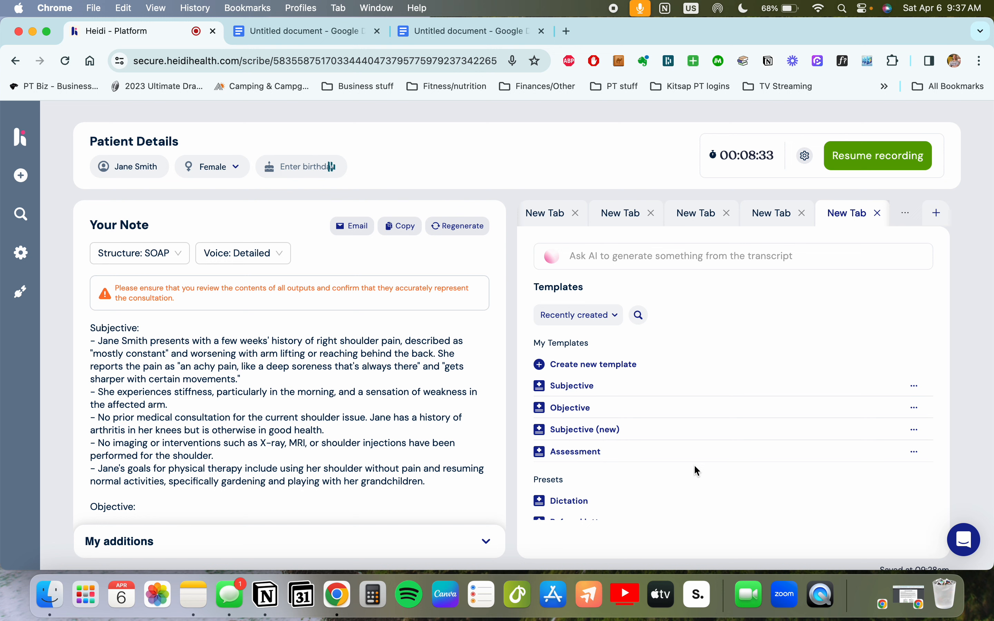
click(915, 430)
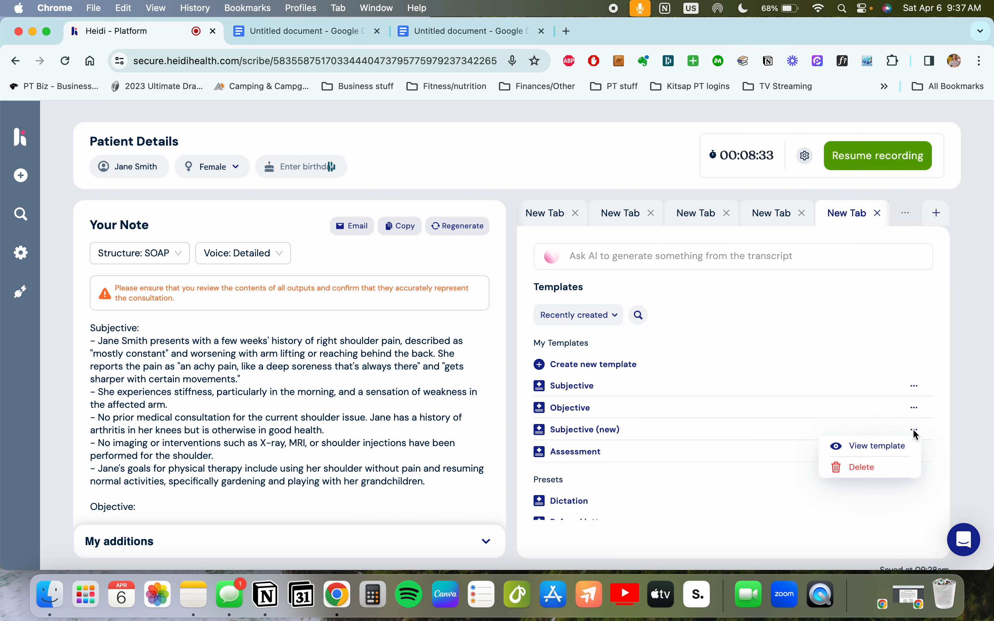
click(891, 445)
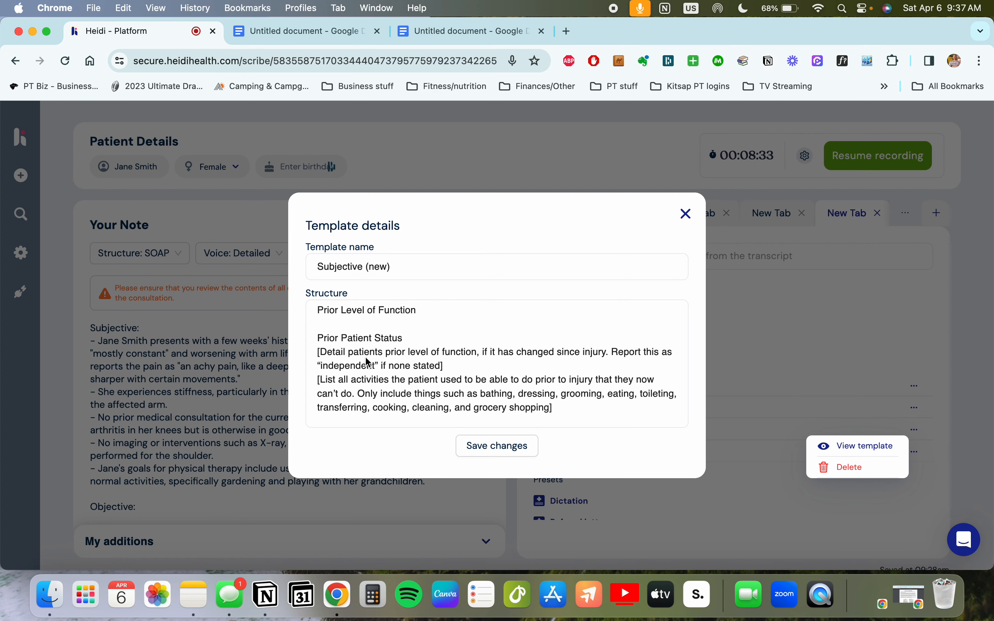
click(685, 214)
Bring up the generated Subjective (new) note among the output tabs
click(538, 212)
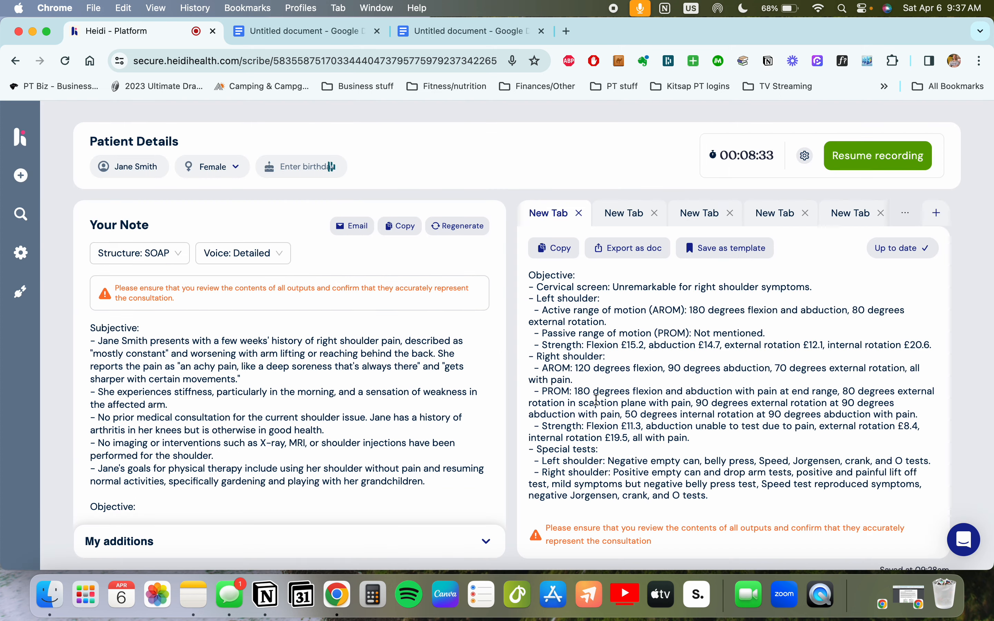
scroll(599, 215, left, 3)
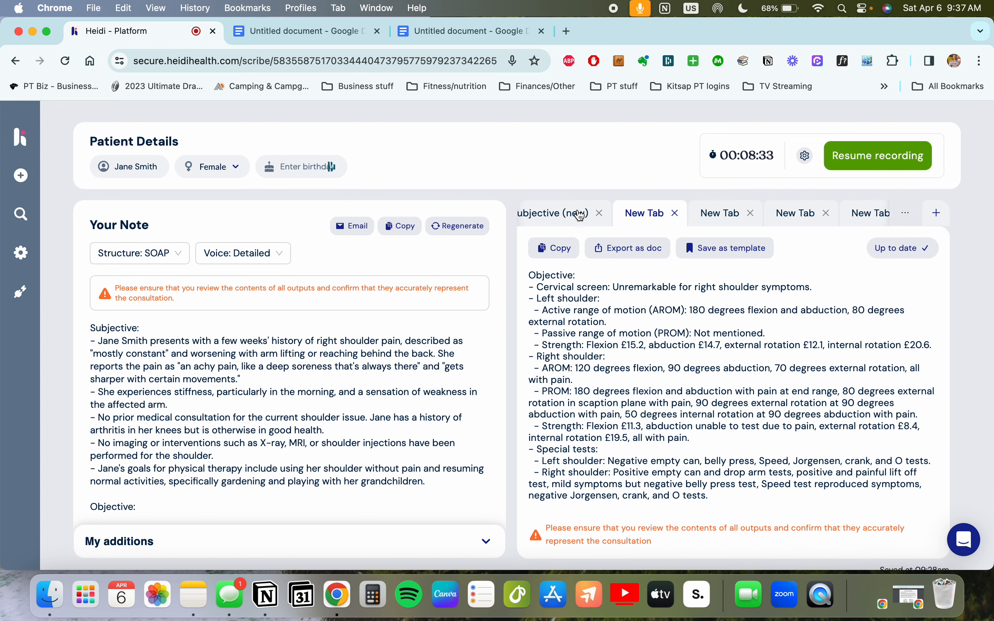
click(561, 213)
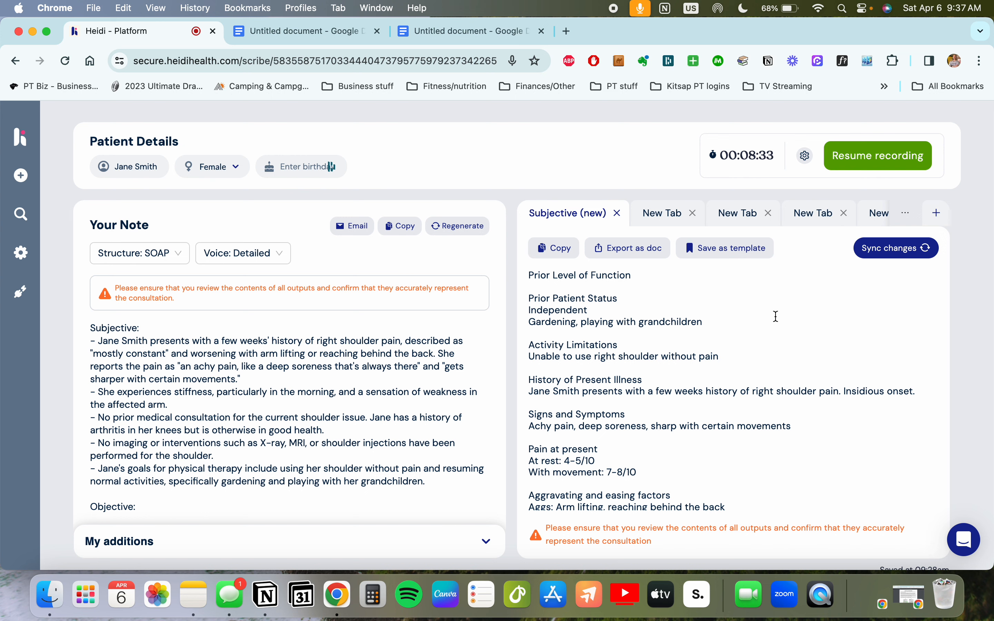
Compare the Subjective (new) template's Prior Patient Status instructions, including the list of allowed activities, with that section in the generated note
click(934, 215)
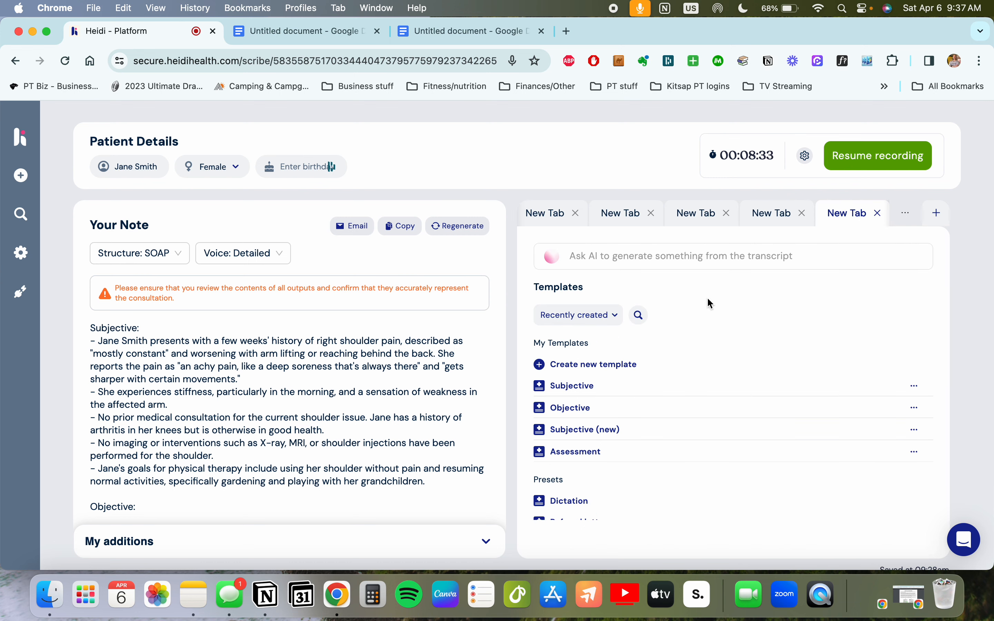
click(915, 429)
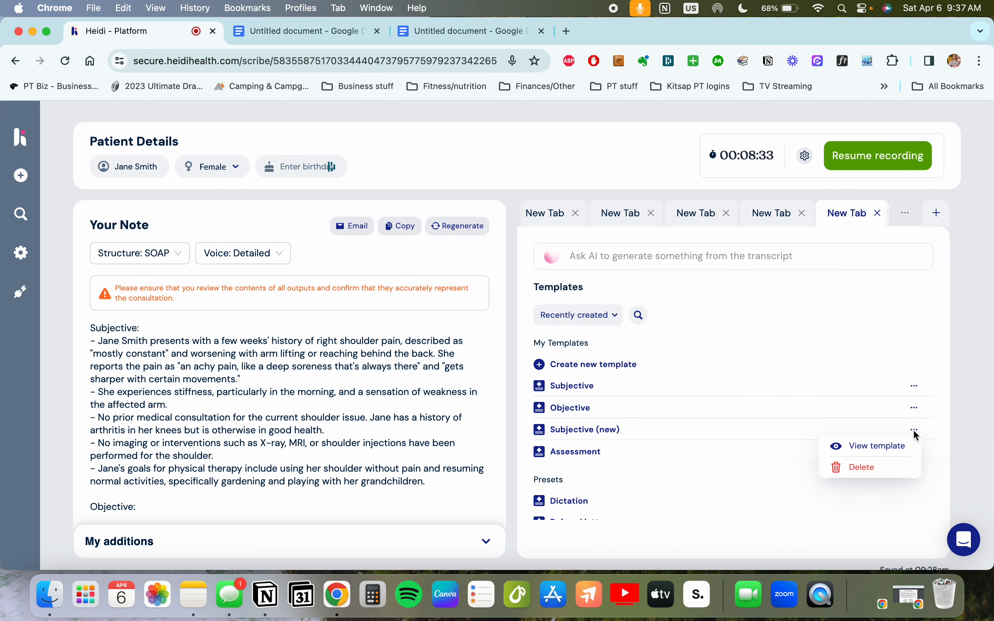
click(869, 445)
drag(318, 338, 397, 340)
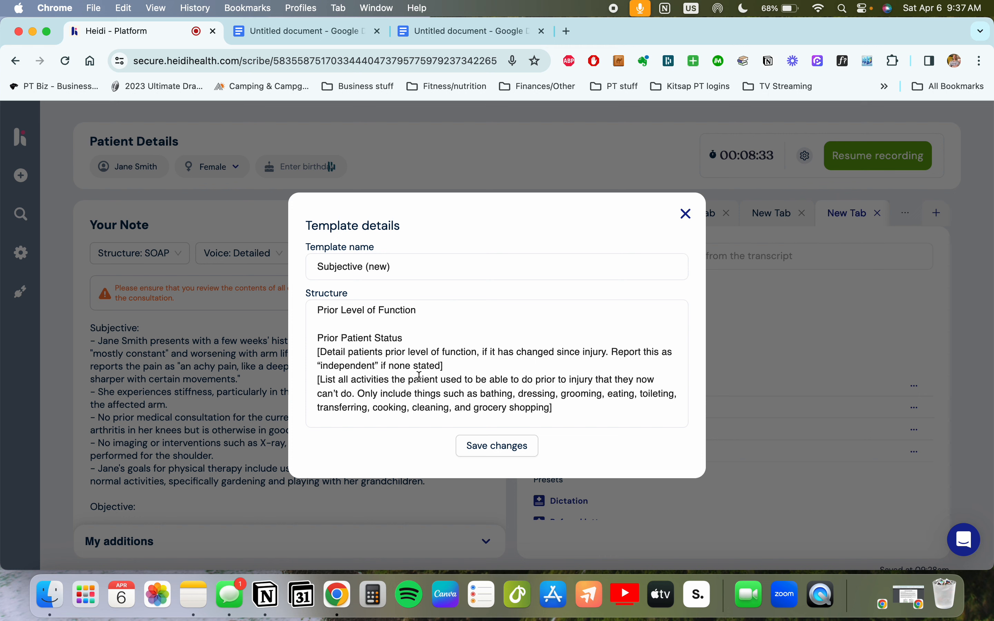
scroll(417, 367, down, 2)
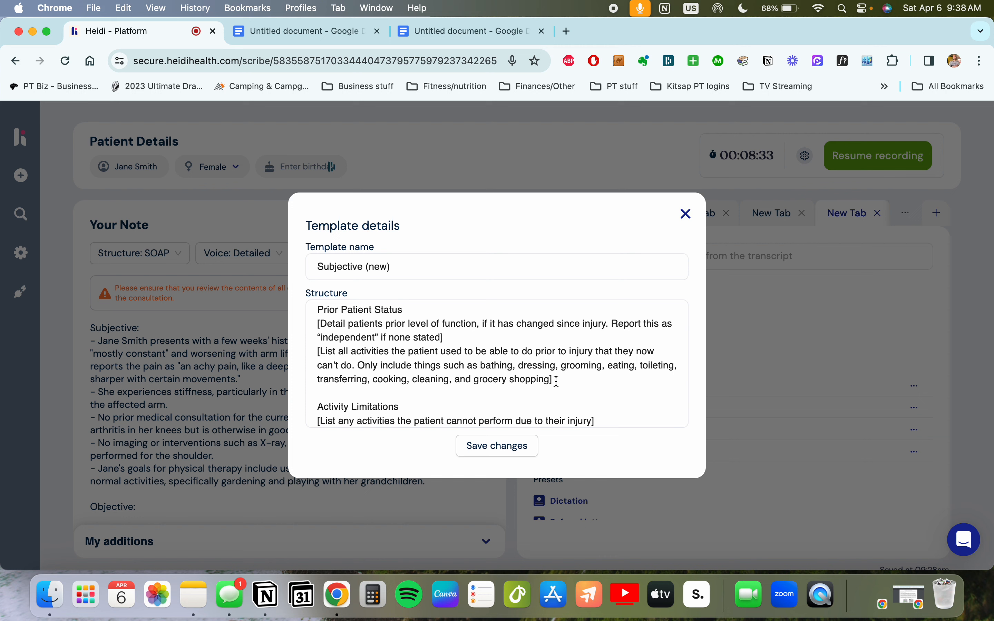
click(552, 380)
drag(553, 381, 482, 364)
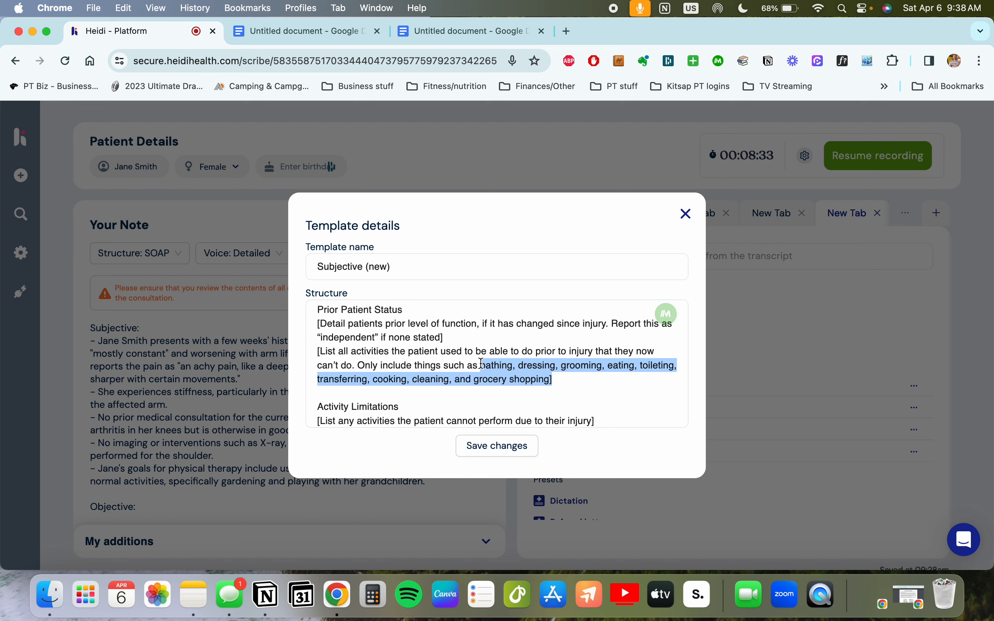
click(687, 215)
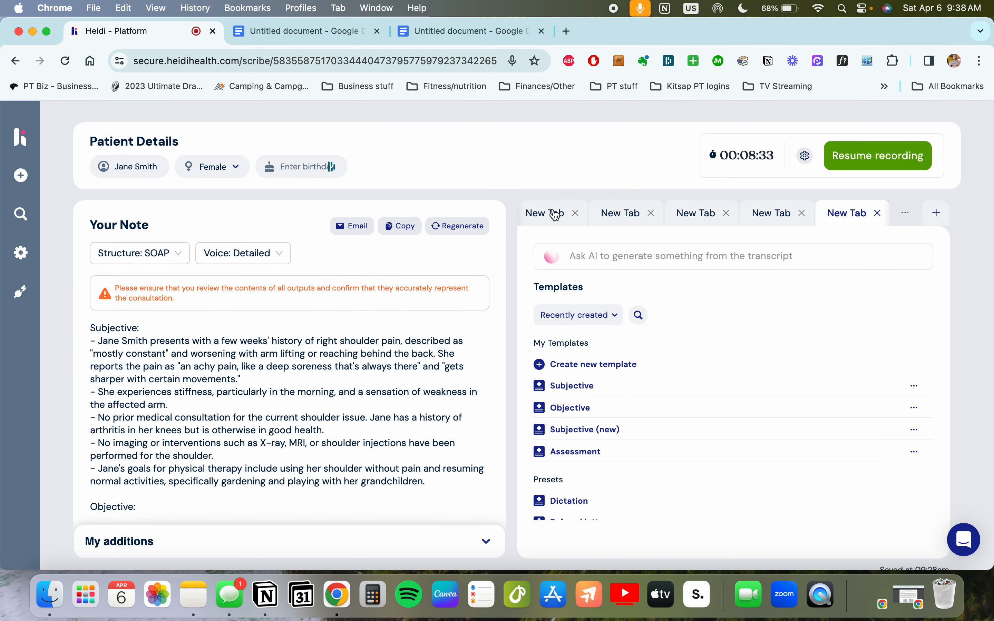
click(556, 214)
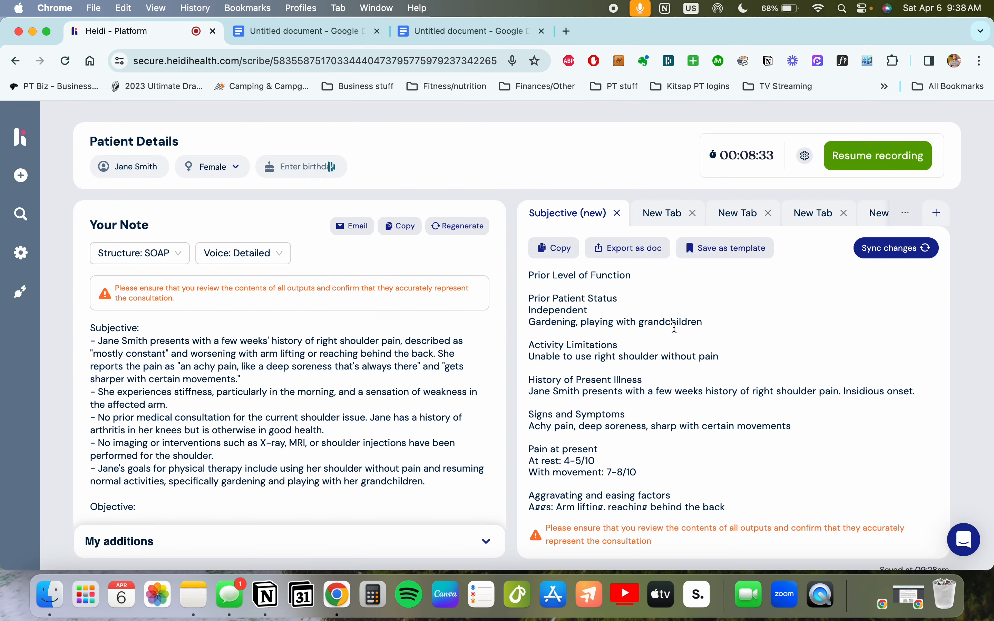
drag(709, 319, 509, 323)
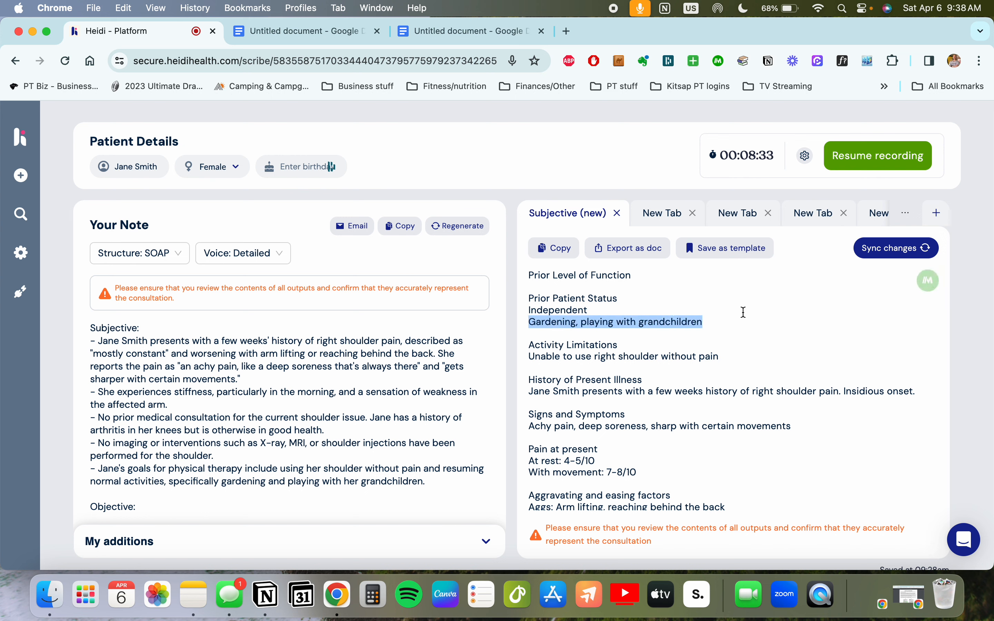
Reopen the Subjective (new) template and read its Activity Limitations, History of Present Illness, and Signs and Symptoms instructions
click(941, 214)
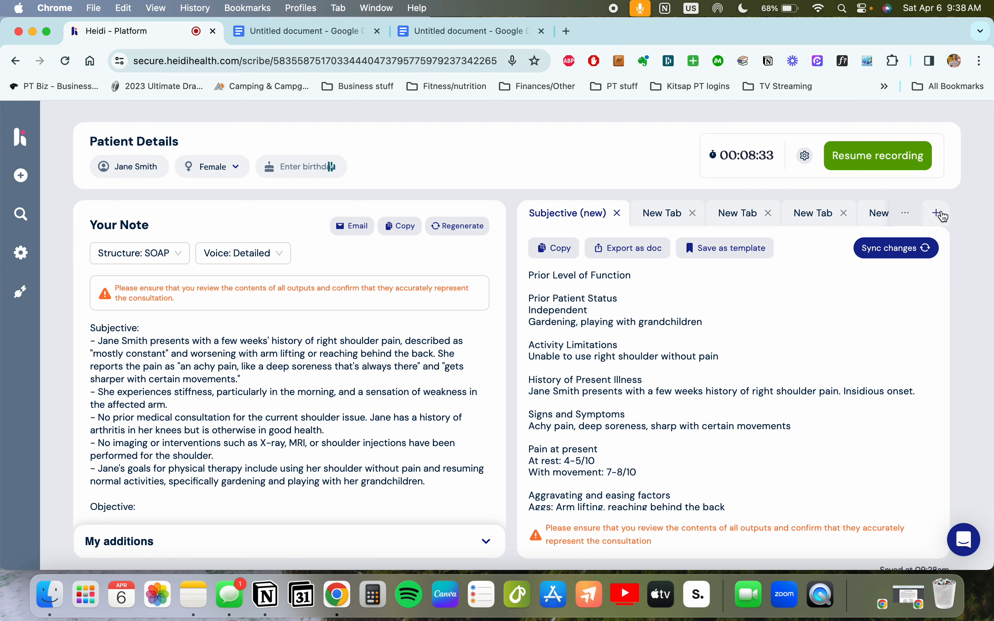
click(915, 430)
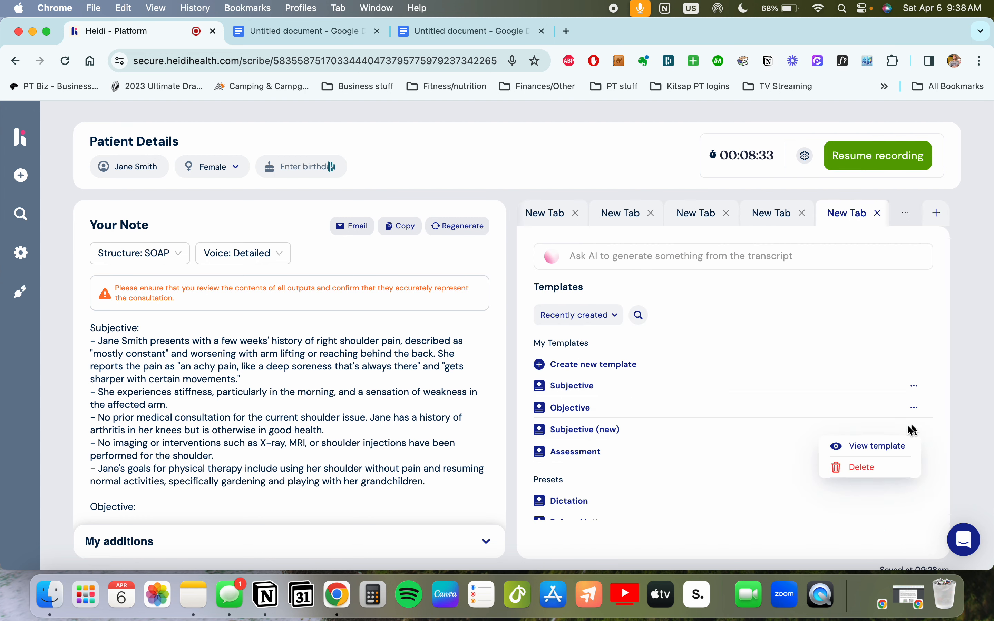
click(862, 448)
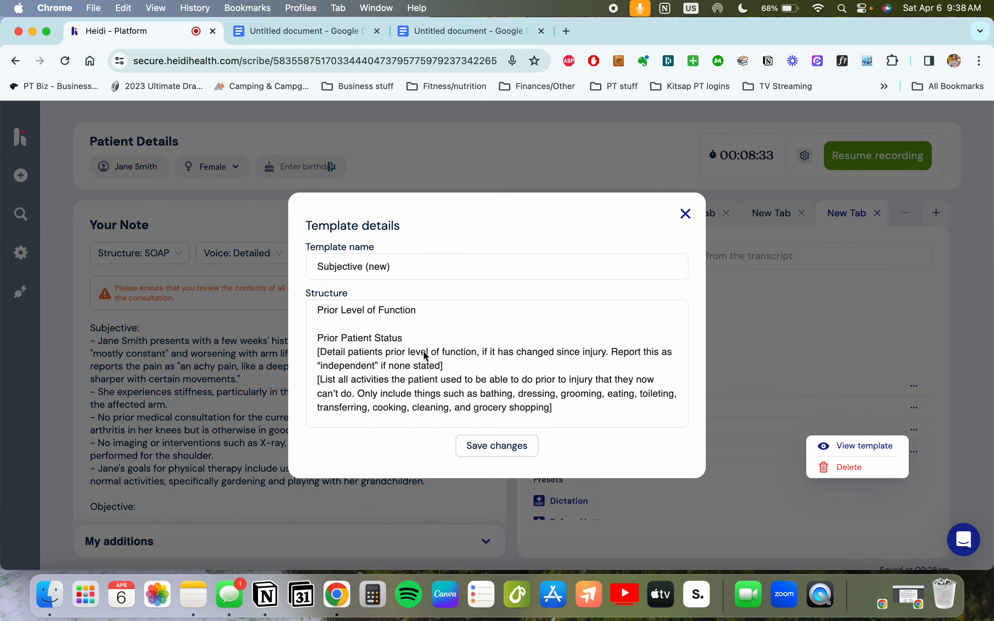
scroll(432, 380, down, 5)
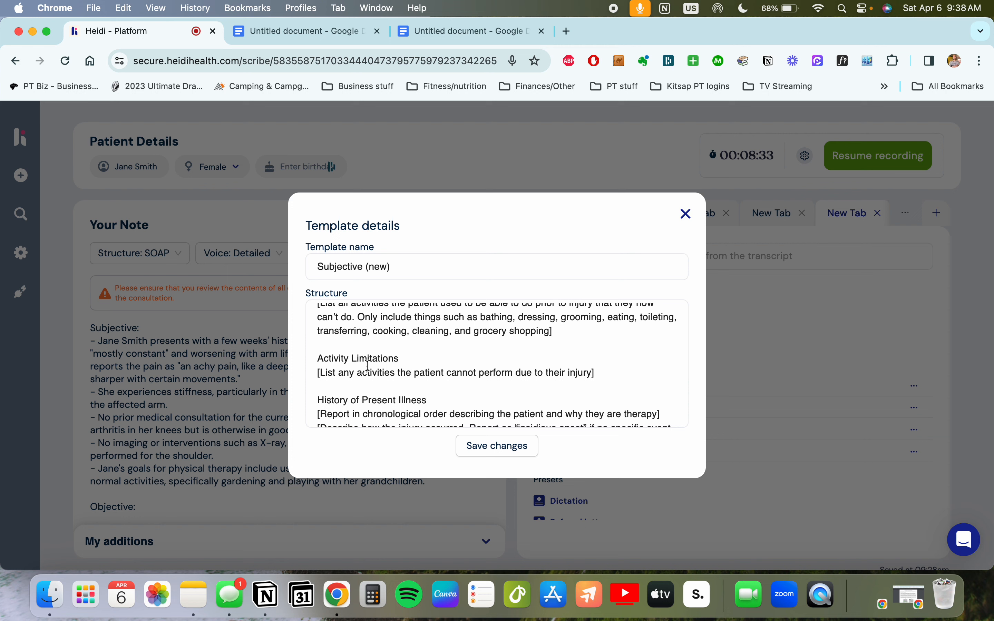
scroll(374, 392, down, 1)
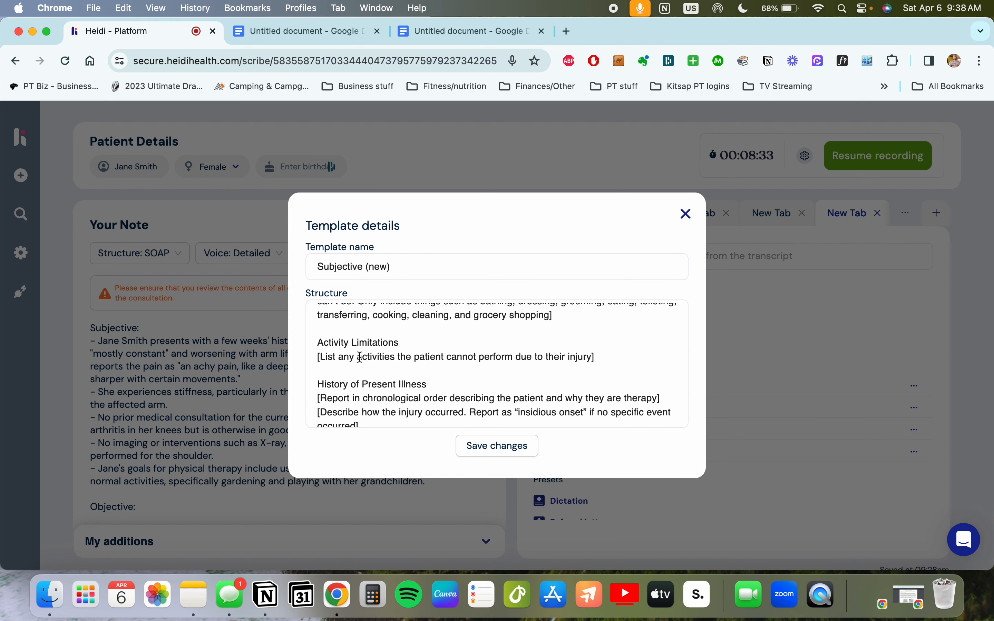
scroll(459, 389, down, 1)
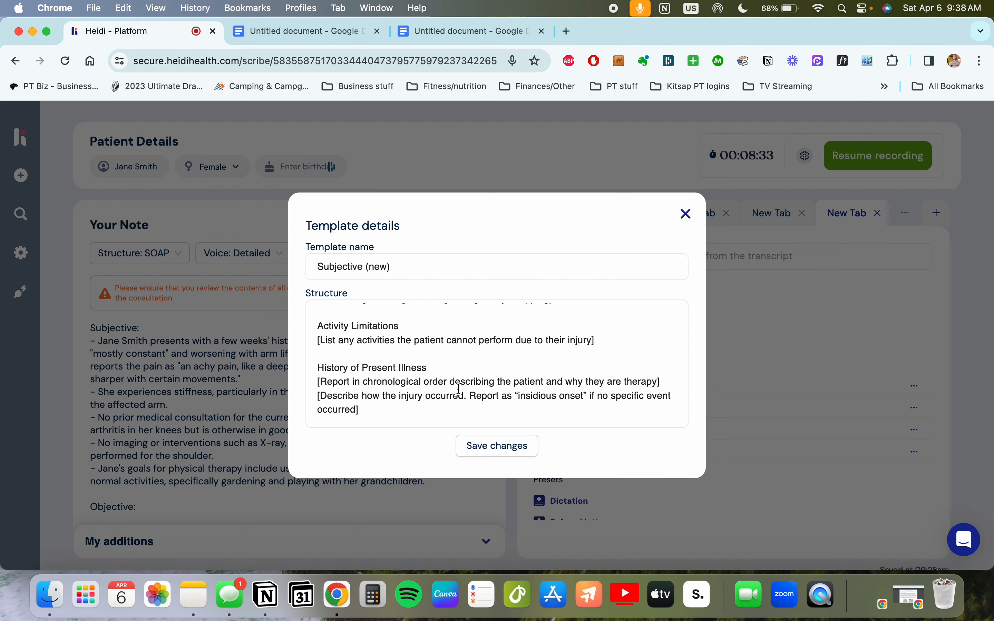
scroll(460, 389, down, 4)
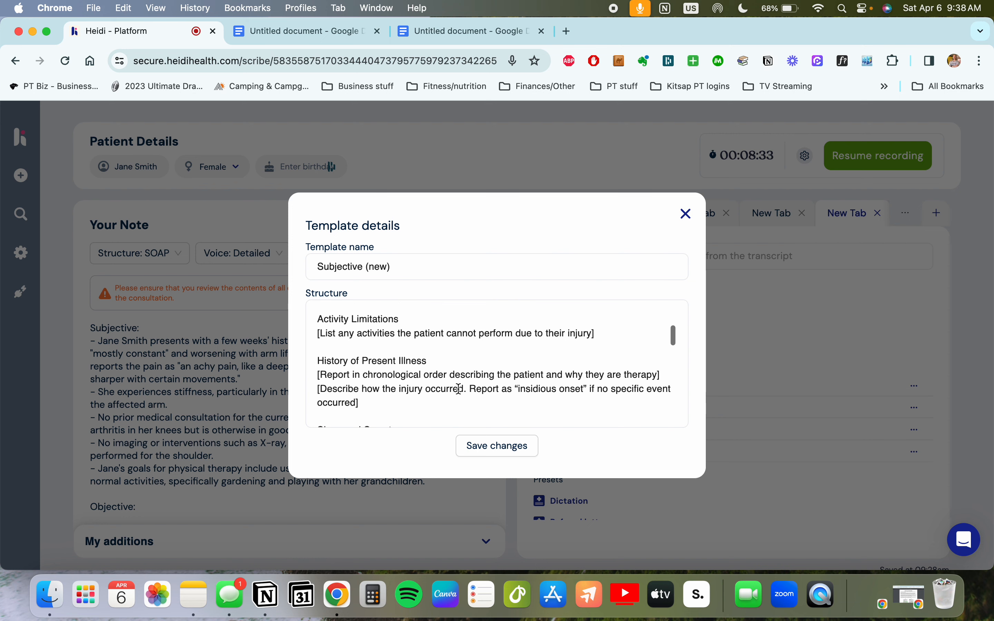
scroll(459, 389, down, 3)
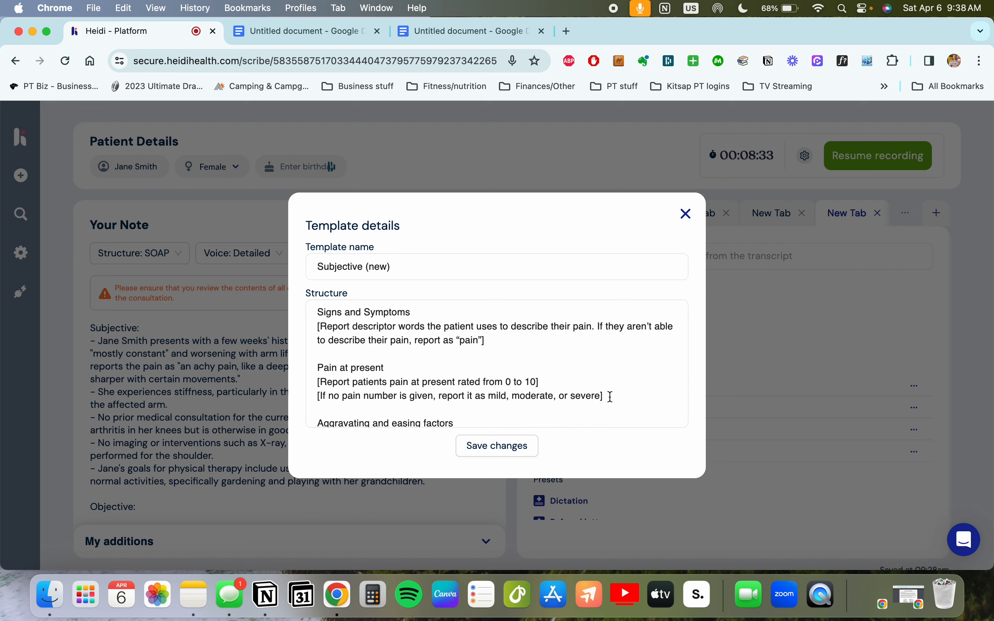
Examine the template's Pain at present rating instructions and its Aggravating and easing factors section
drag(541, 382, 417, 380)
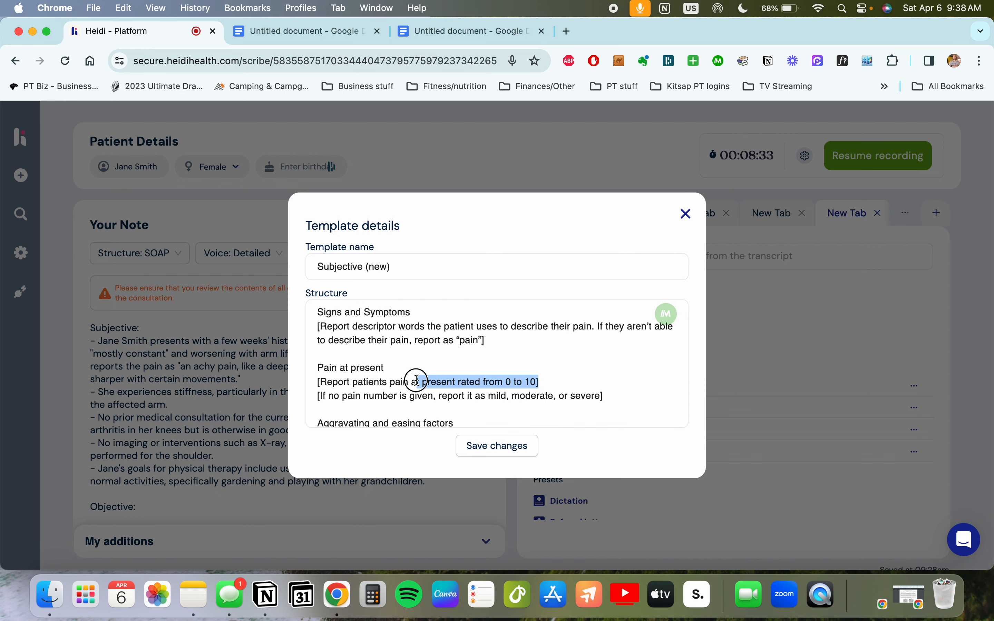
click(633, 394)
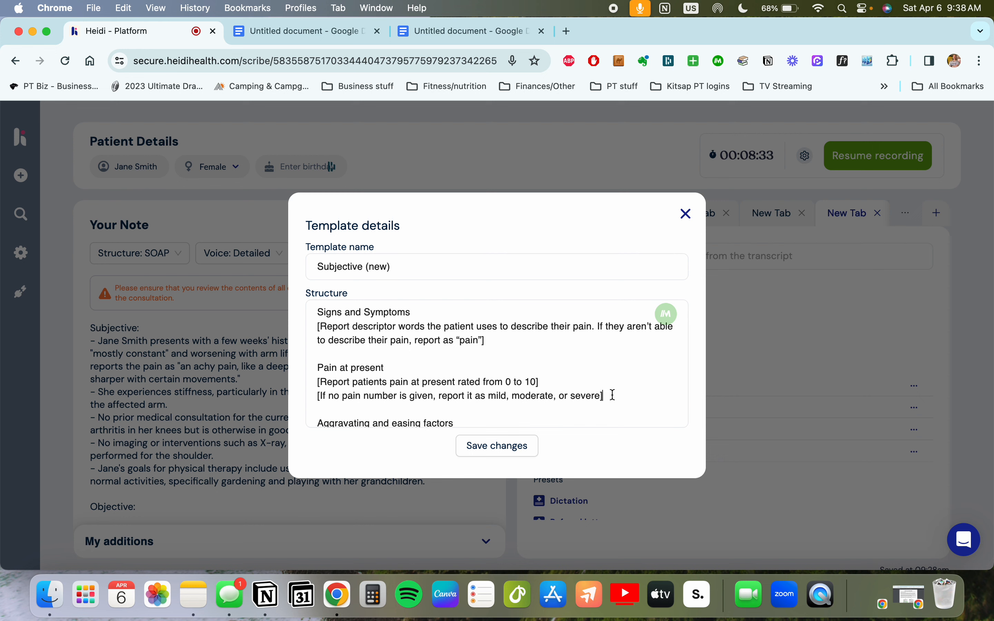
mouse_move(612, 396)
mouse_down()
mouse_move(352, 395)
mouse_move(616, 393)
mouse_up()
drag(487, 397, 395, 382)
click(491, 366)
scroll(492, 367, down, 5)
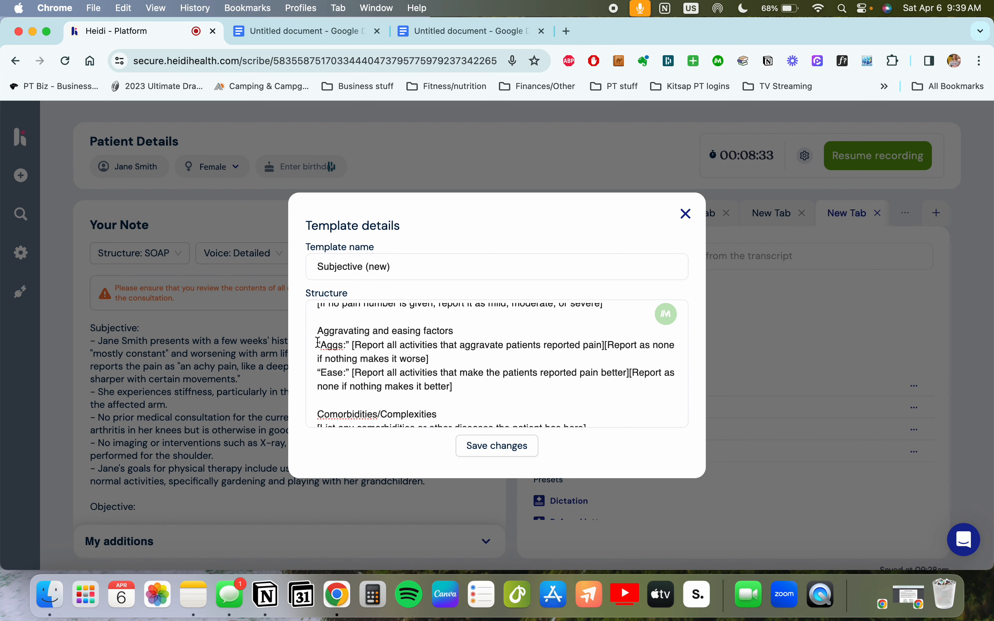
Check the template's Aggravating and easing factors heading and its quoted "Aggs:" label, and close the template details
drag(319, 331, 469, 335)
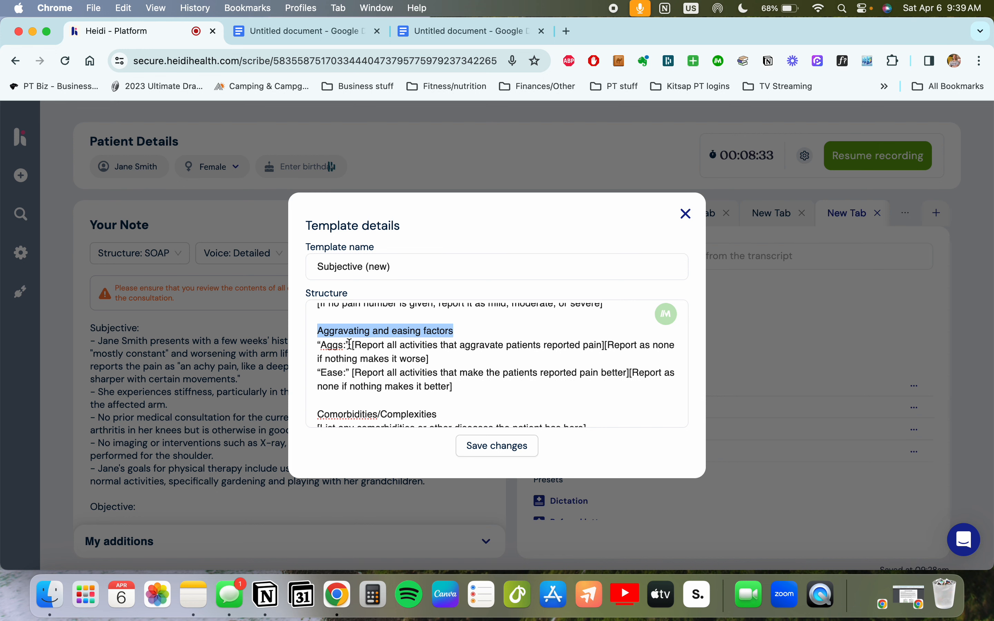
drag(319, 345, 349, 345)
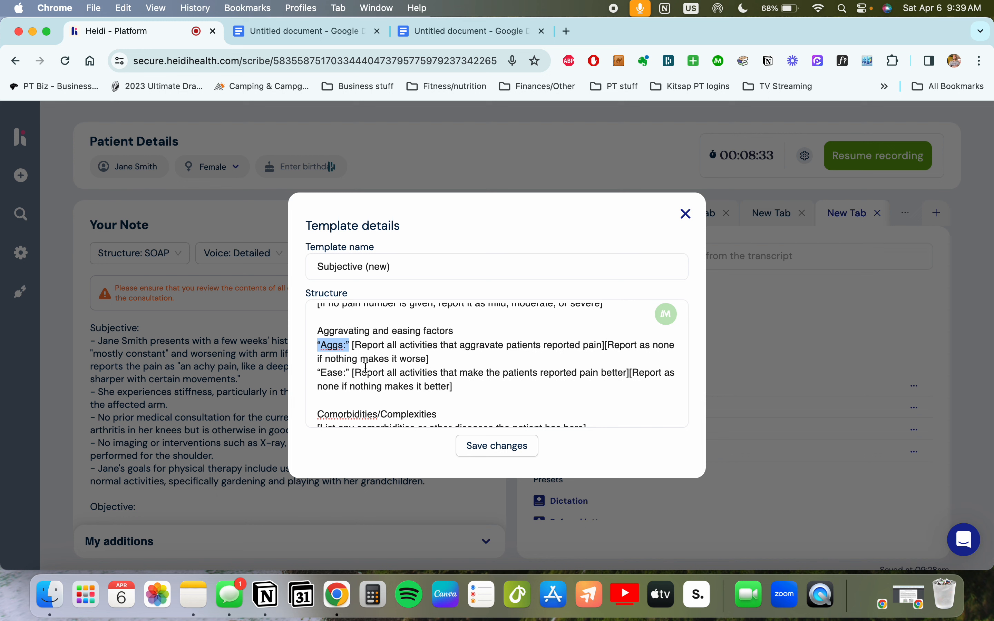
click(689, 215)
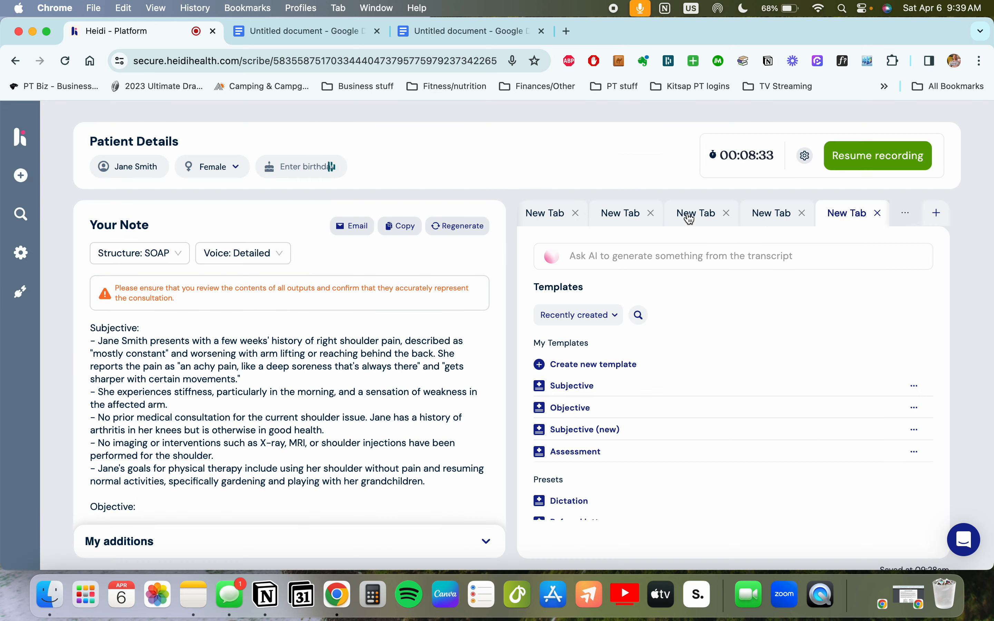
Return to the generated Subjective (new) note and find the "Aggs:" label under Aggravating and easing factors
click(541, 215)
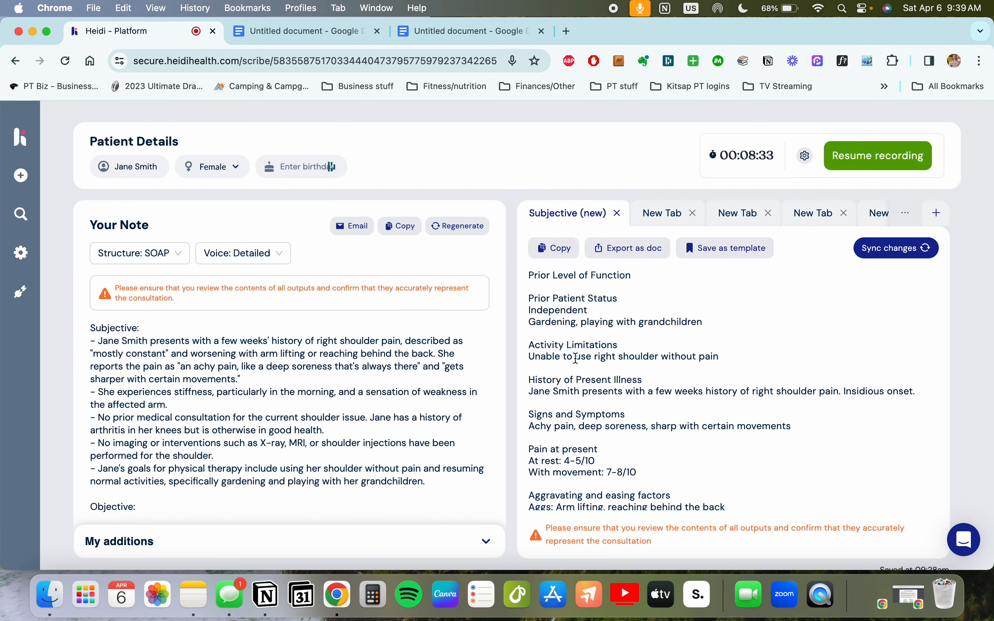
scroll(575, 405, down, 5)
drag(530, 378, 555, 379)
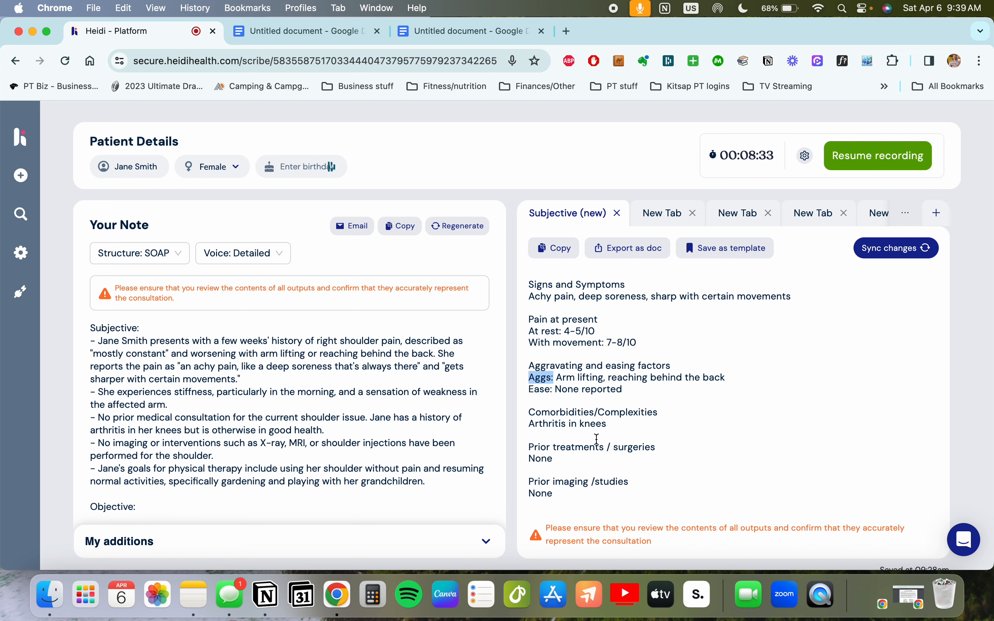
key(Right)
key(BackSpace)
drag(529, 378, 554, 378)
click(559, 375)
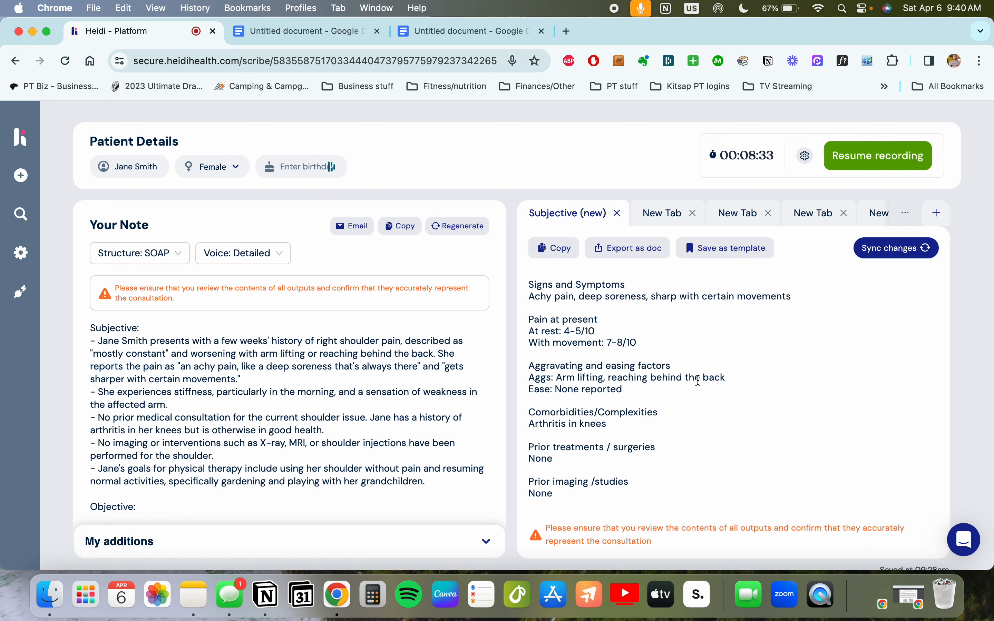
Review the note's text after the "Aggs:" and "Ease:" labels, along with the remaining sections down to Goals
drag(731, 378, 556, 379)
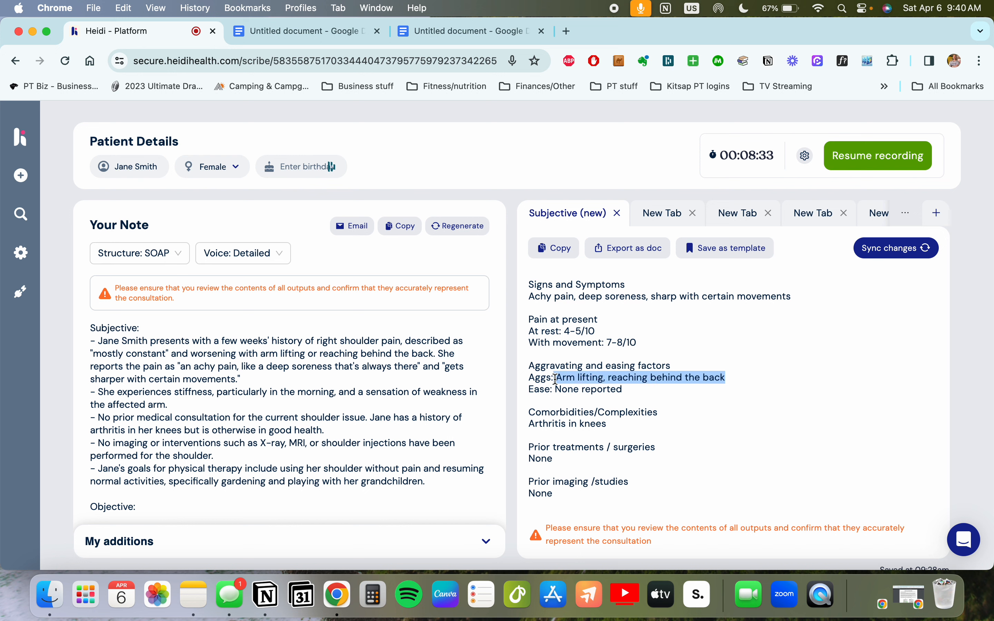
click(628, 391)
drag(551, 395, 554, 391)
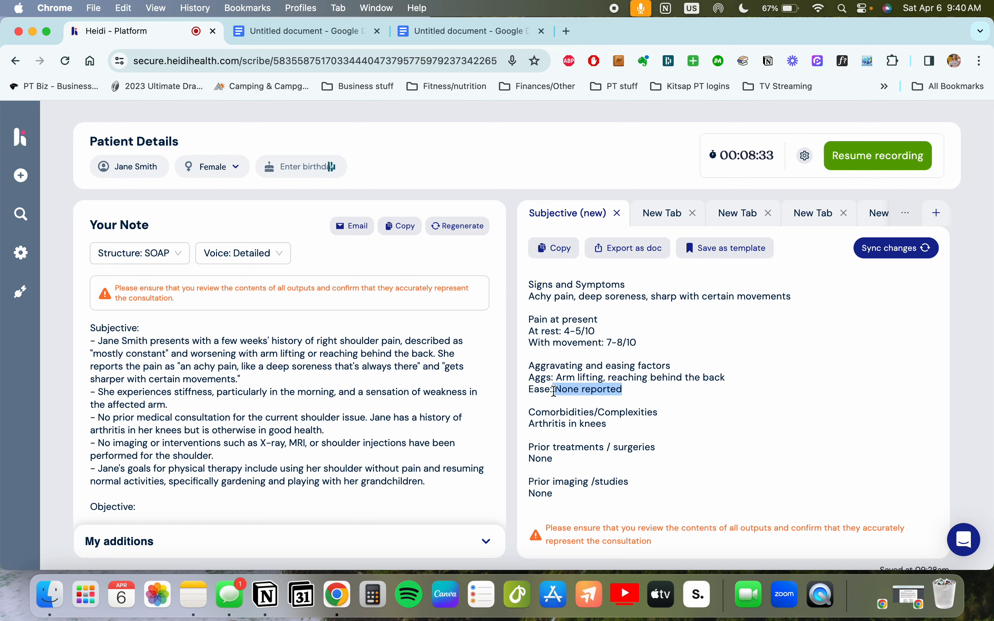
scroll(592, 425, down, 2)
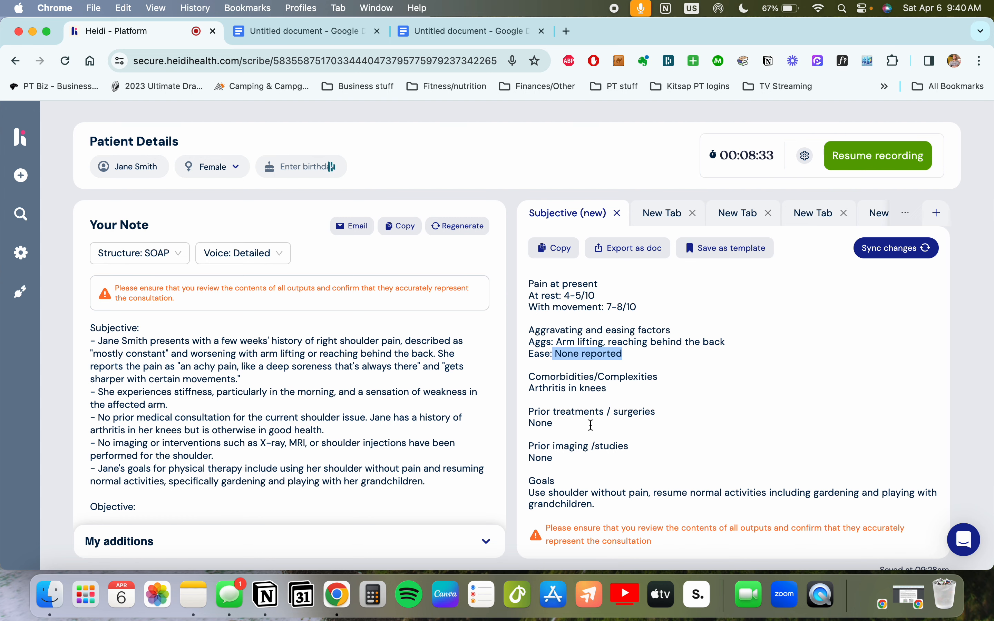
click(638, 354)
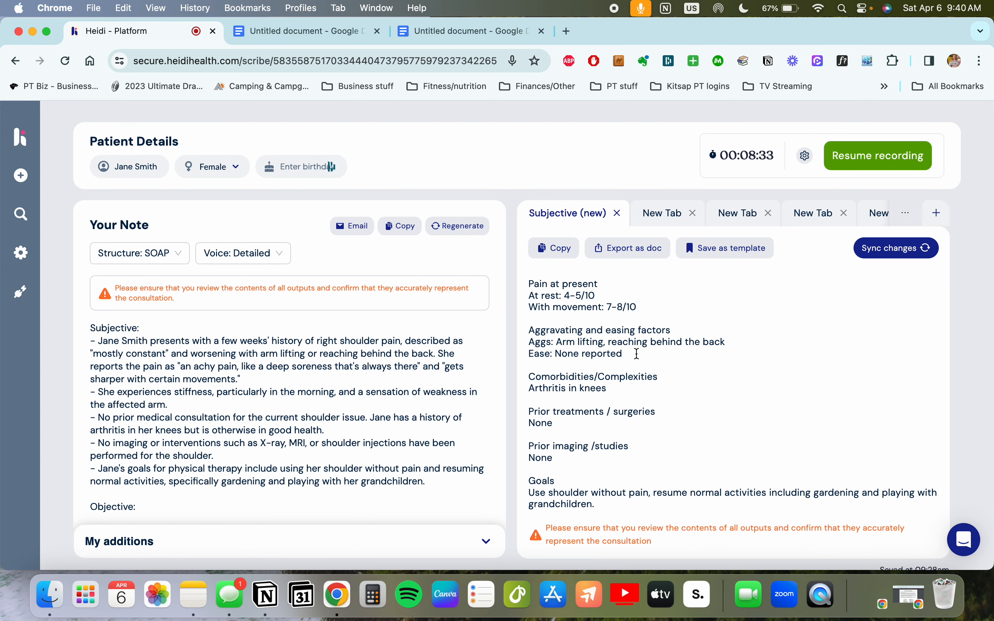
scroll(637, 354, up, 5)
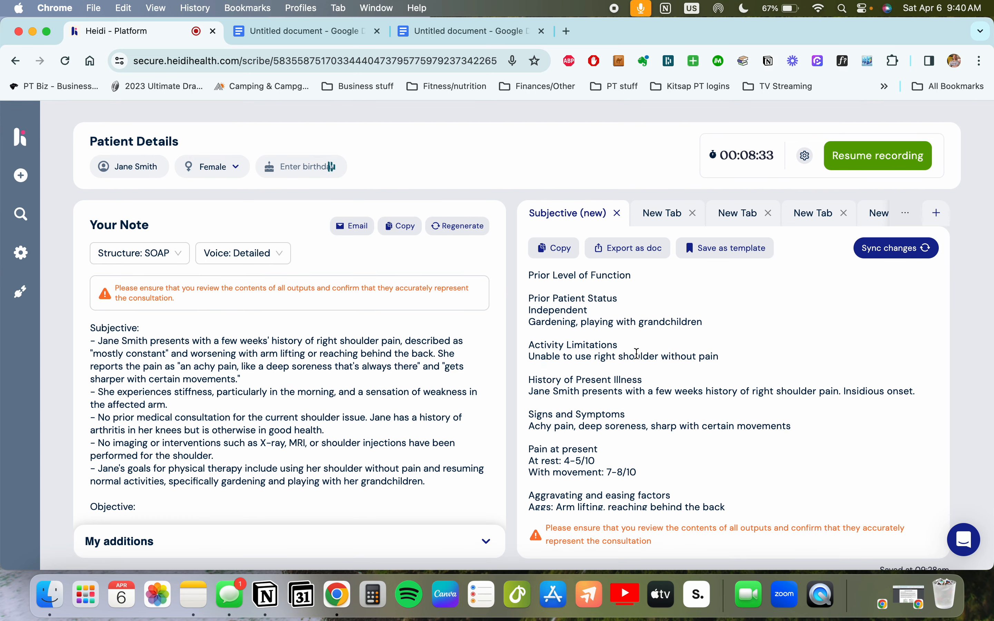